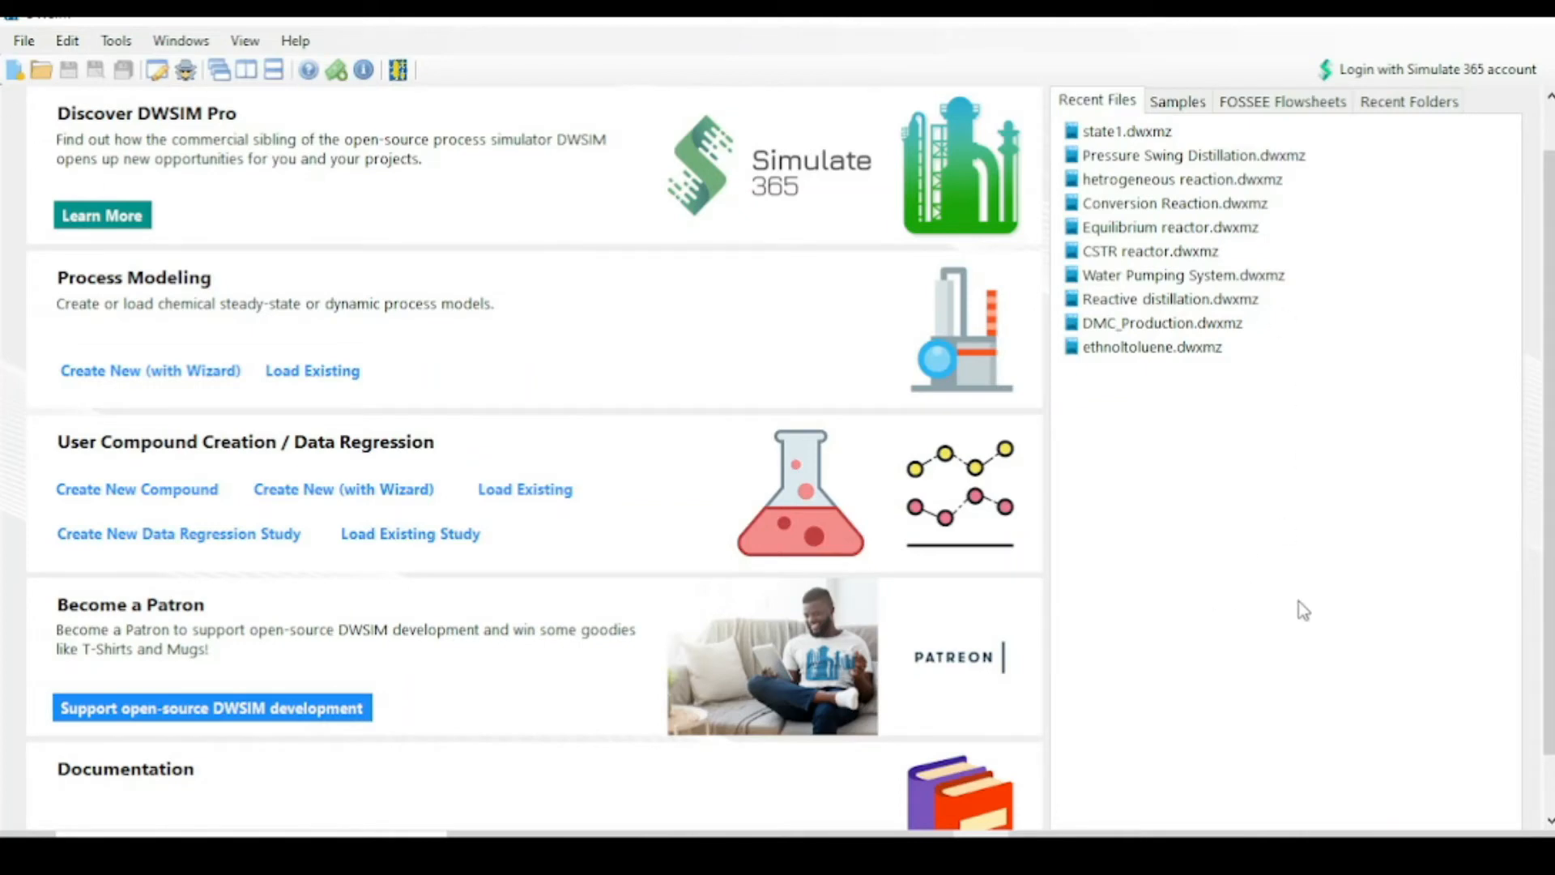
# Step: Create a new simulation and add methane to its compounds in the configuration wizard
pyautogui.click(12, 73)
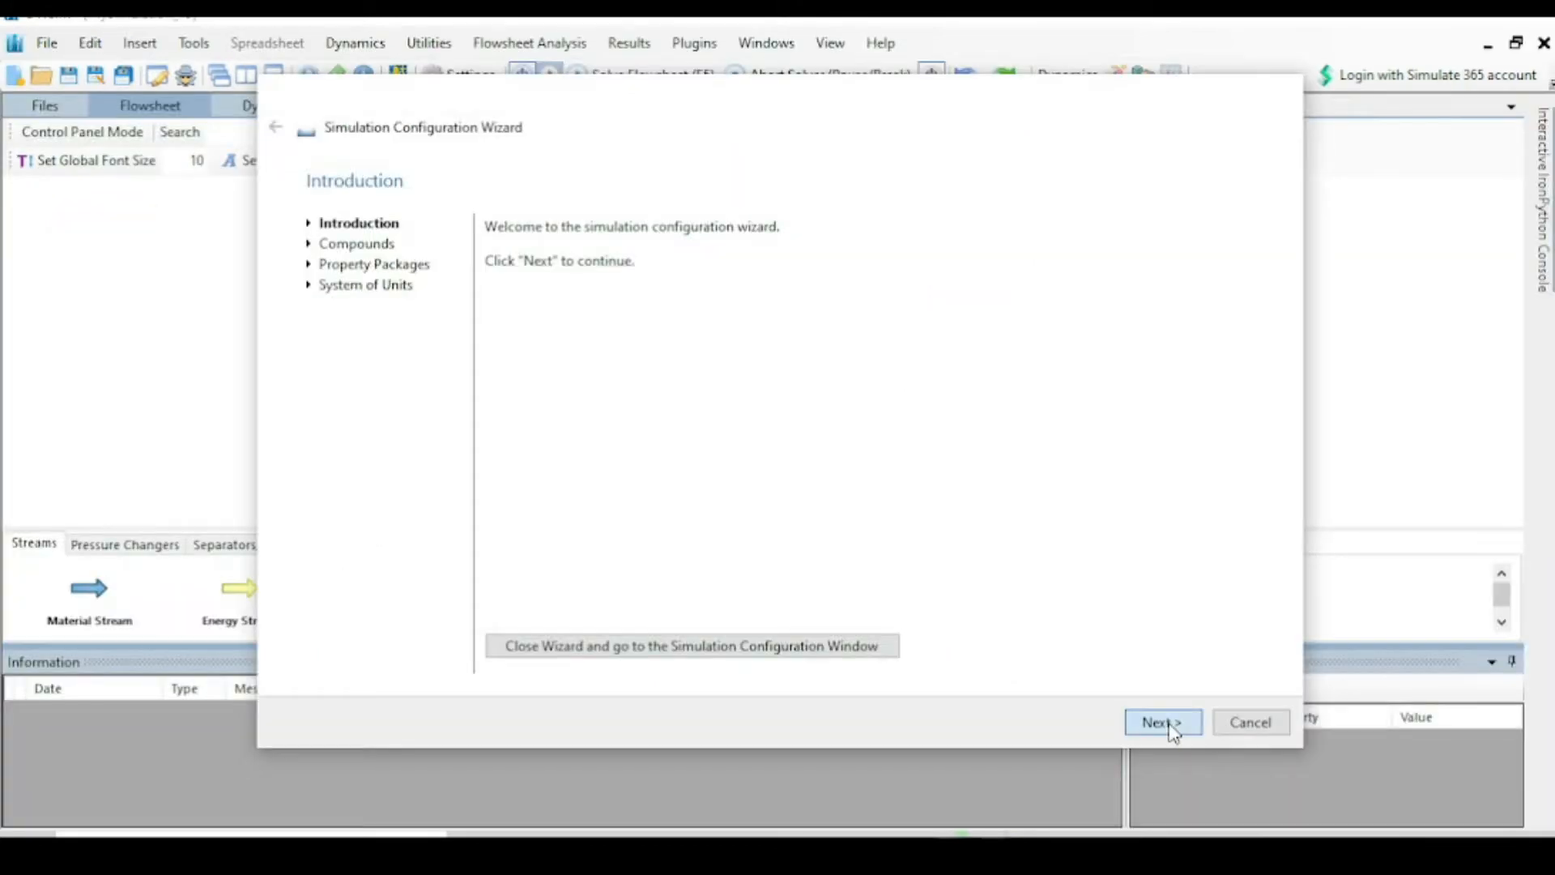
pyautogui.click(1167, 724)
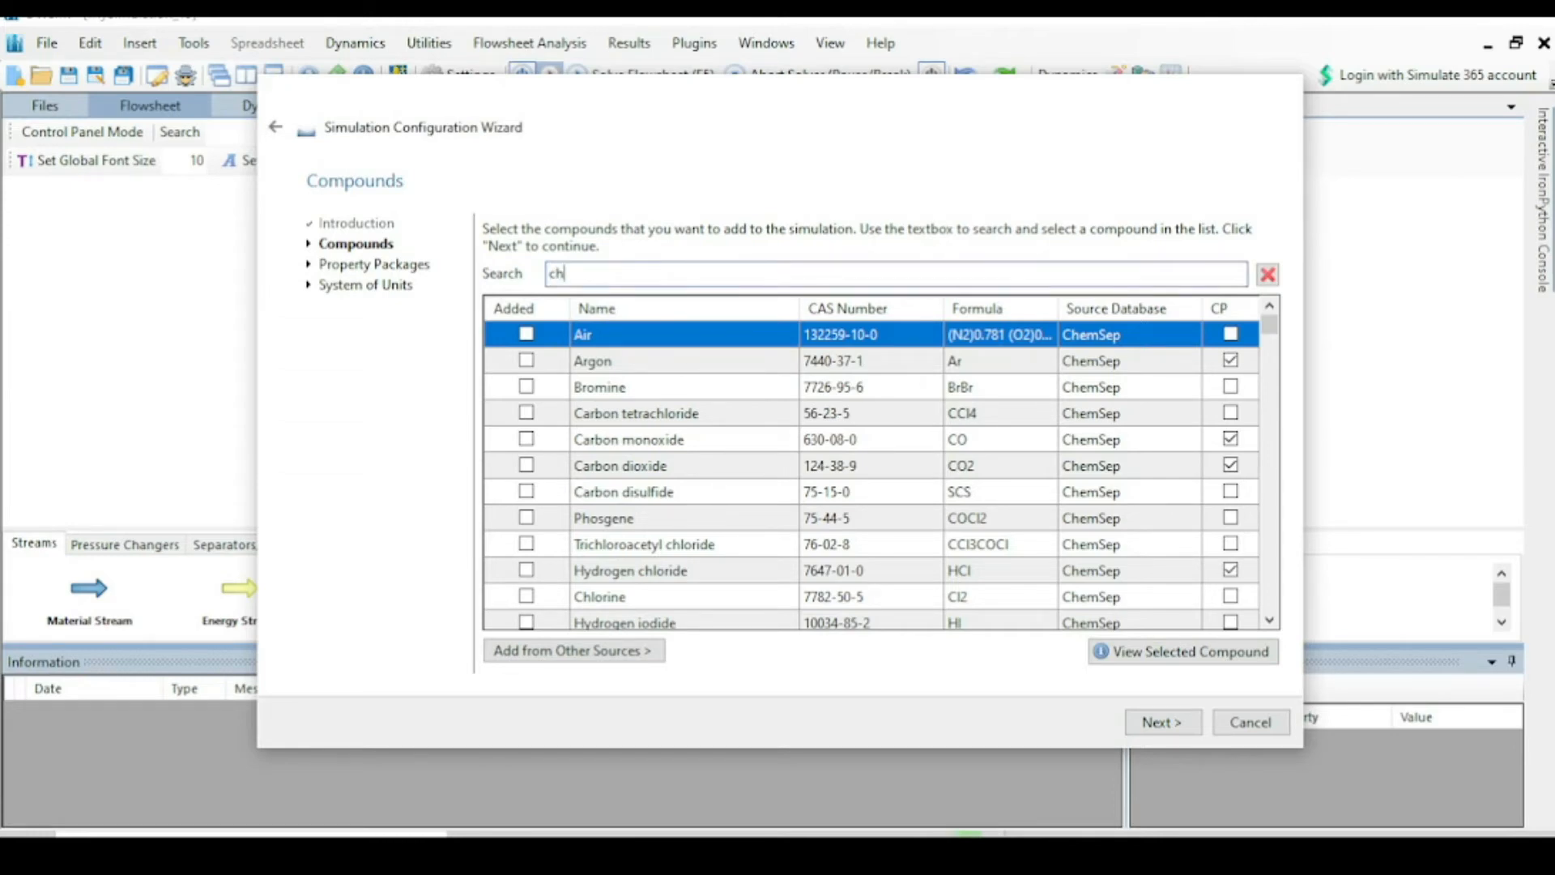
pyautogui.press('Return')
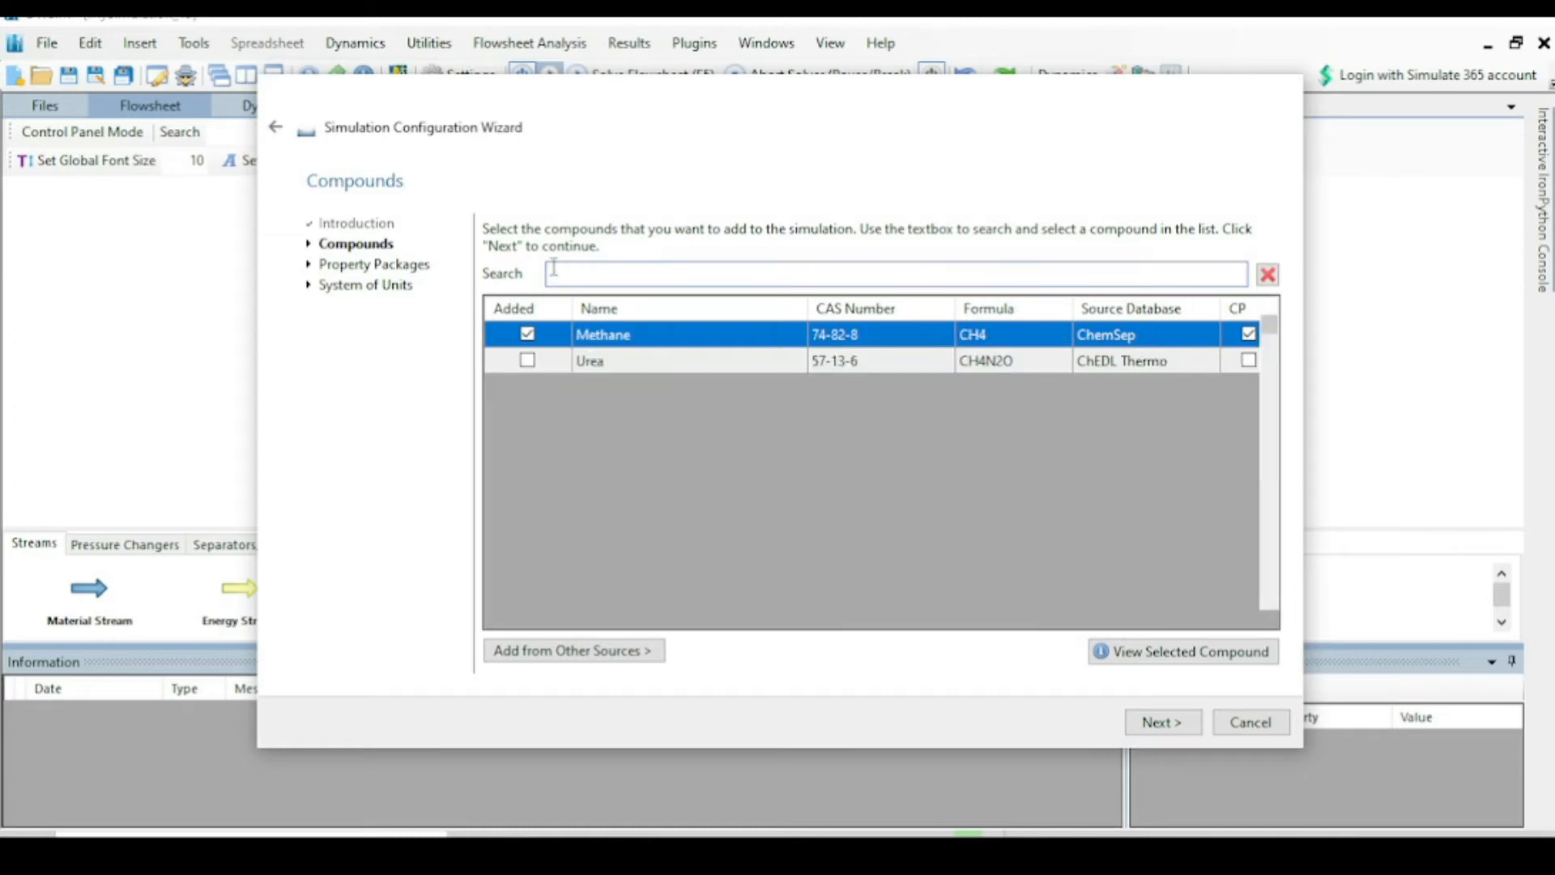
# Step: Search the compound list for O2 and N2 and add the matching compounds to the simulation
pyautogui.write('O2')
pyautogui.press('Return')
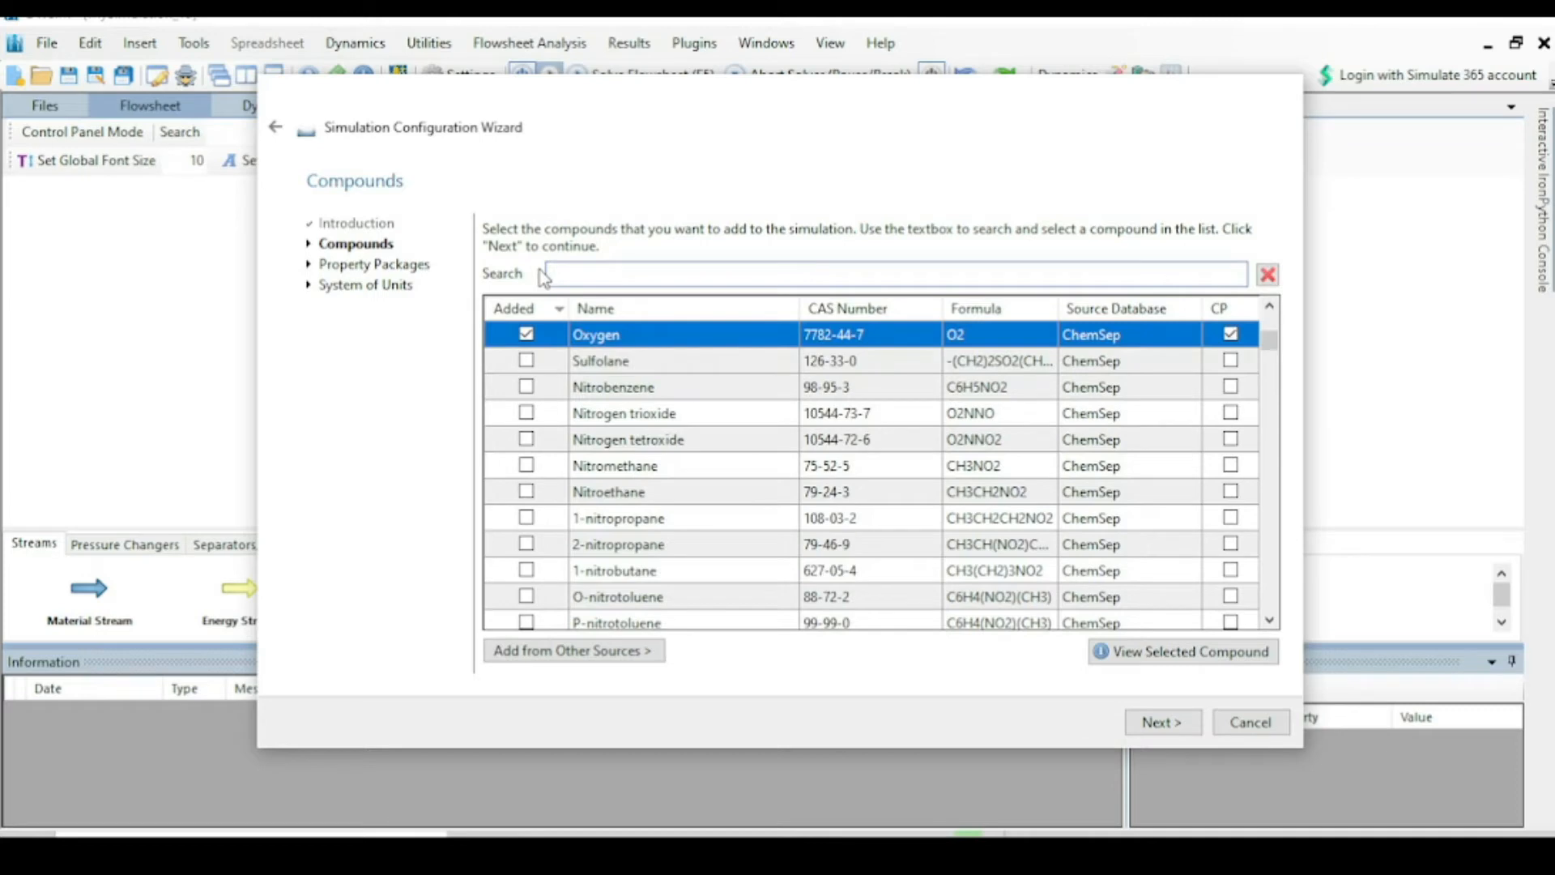
pyautogui.write('N2')
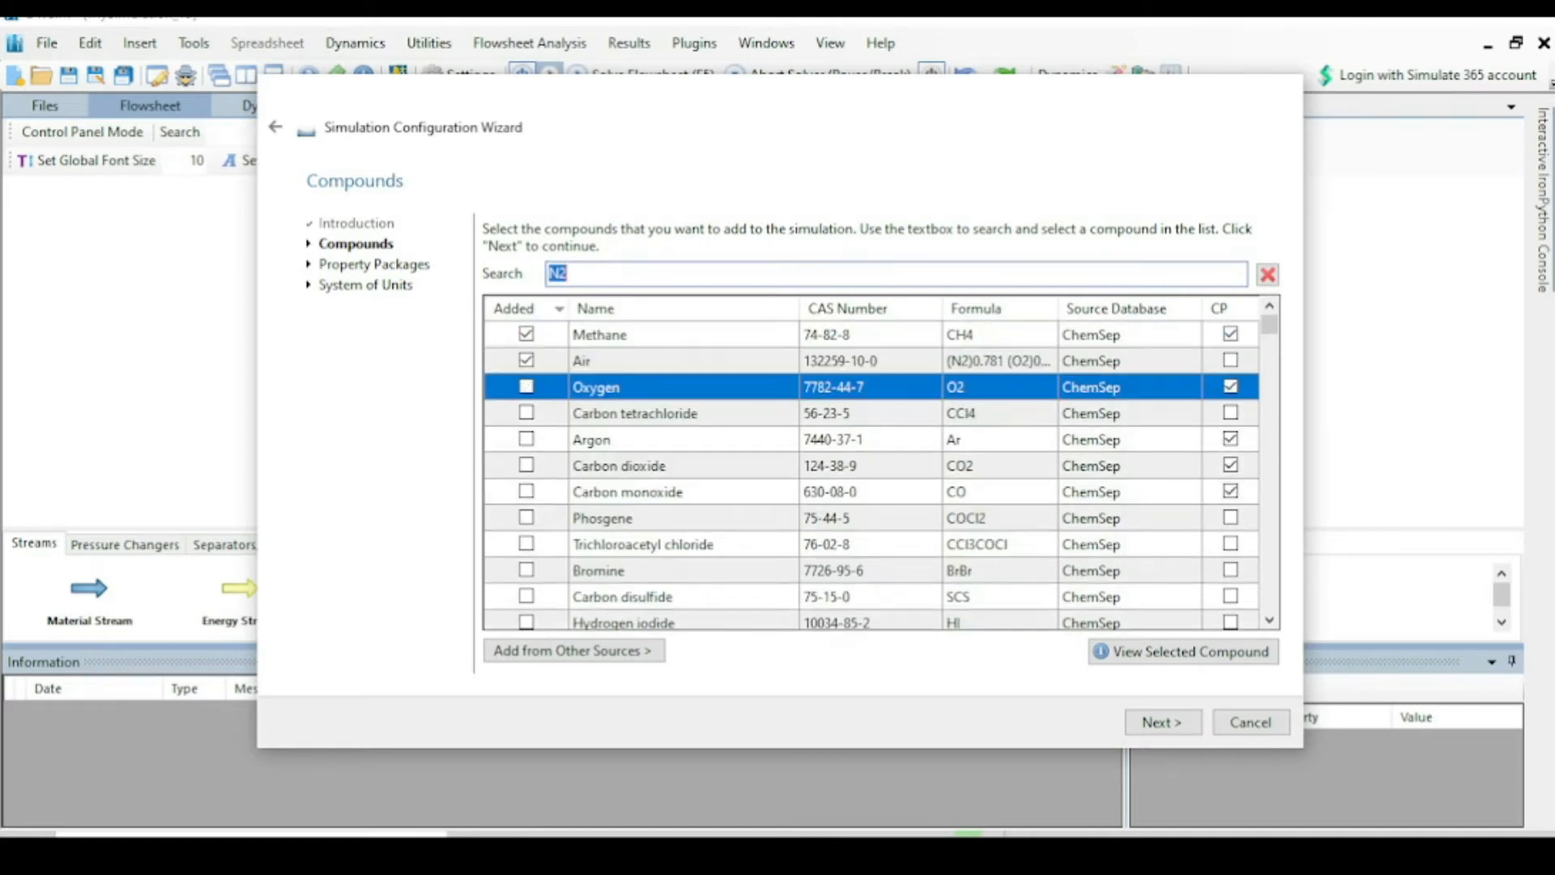
pyautogui.press('Return')
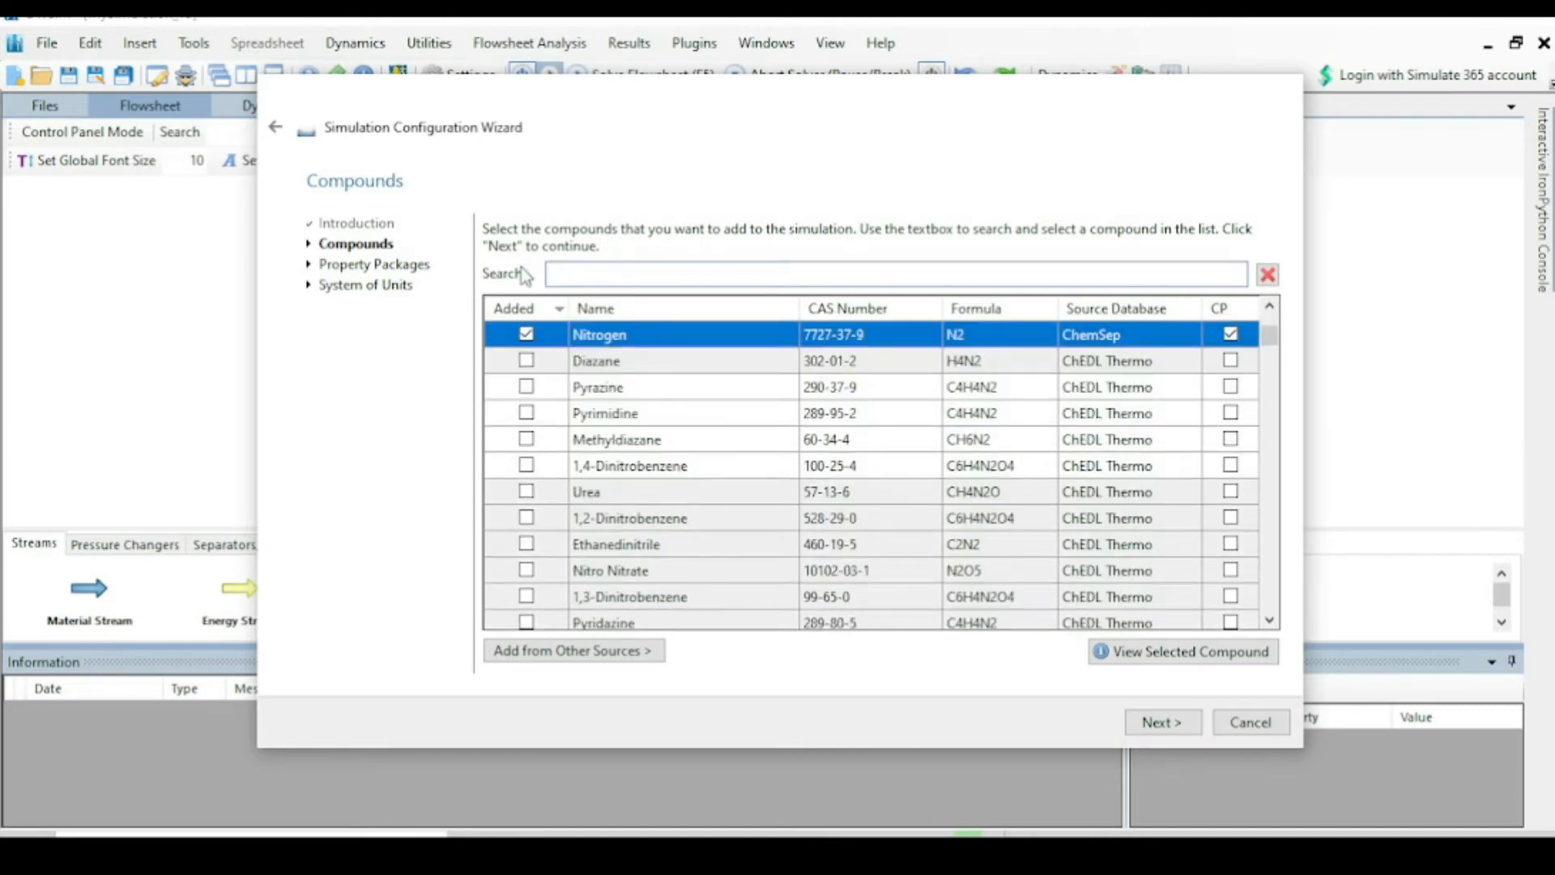
# Step: Search for CO2 and water, and add carbon dioxide and water to the simulation's compounds
pyautogui.write('C')
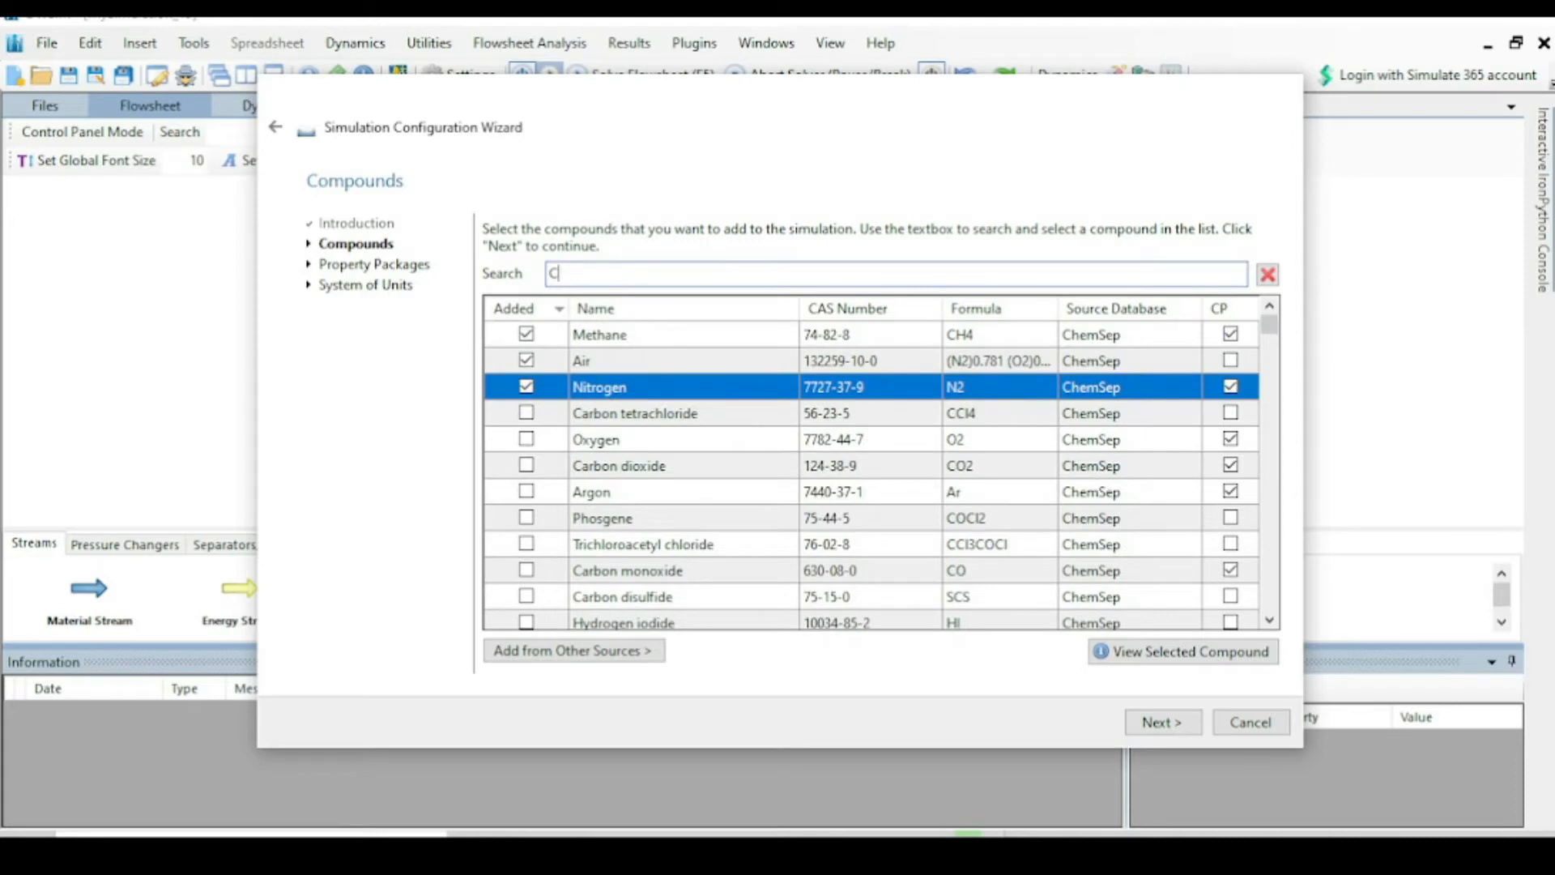
pyautogui.write('O')
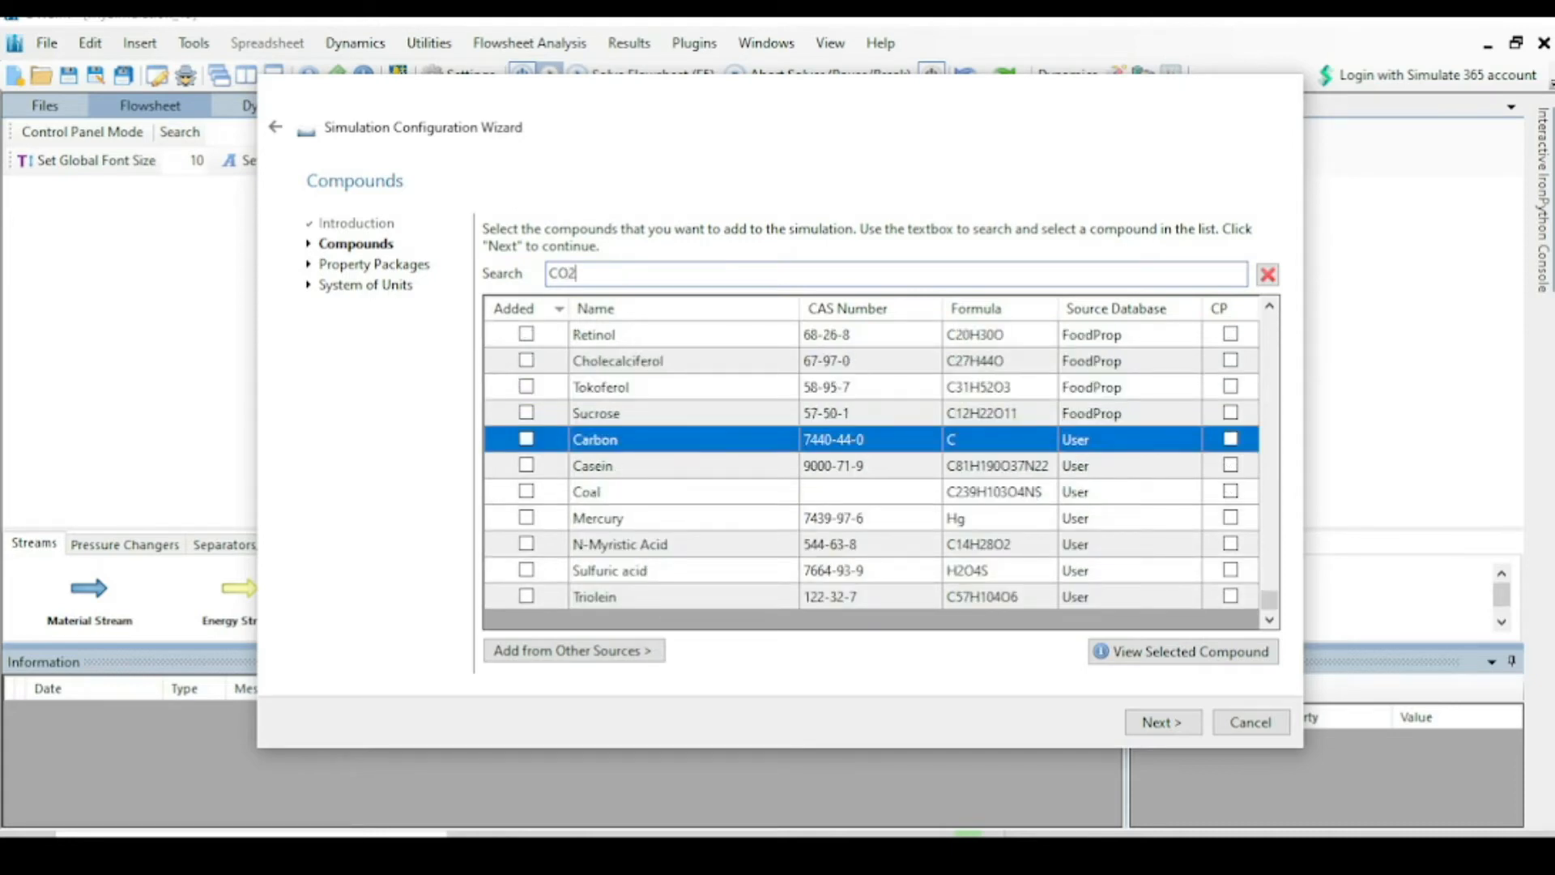
pyautogui.write('2')
pyautogui.press('Return')
pyautogui.press('BackSpace')
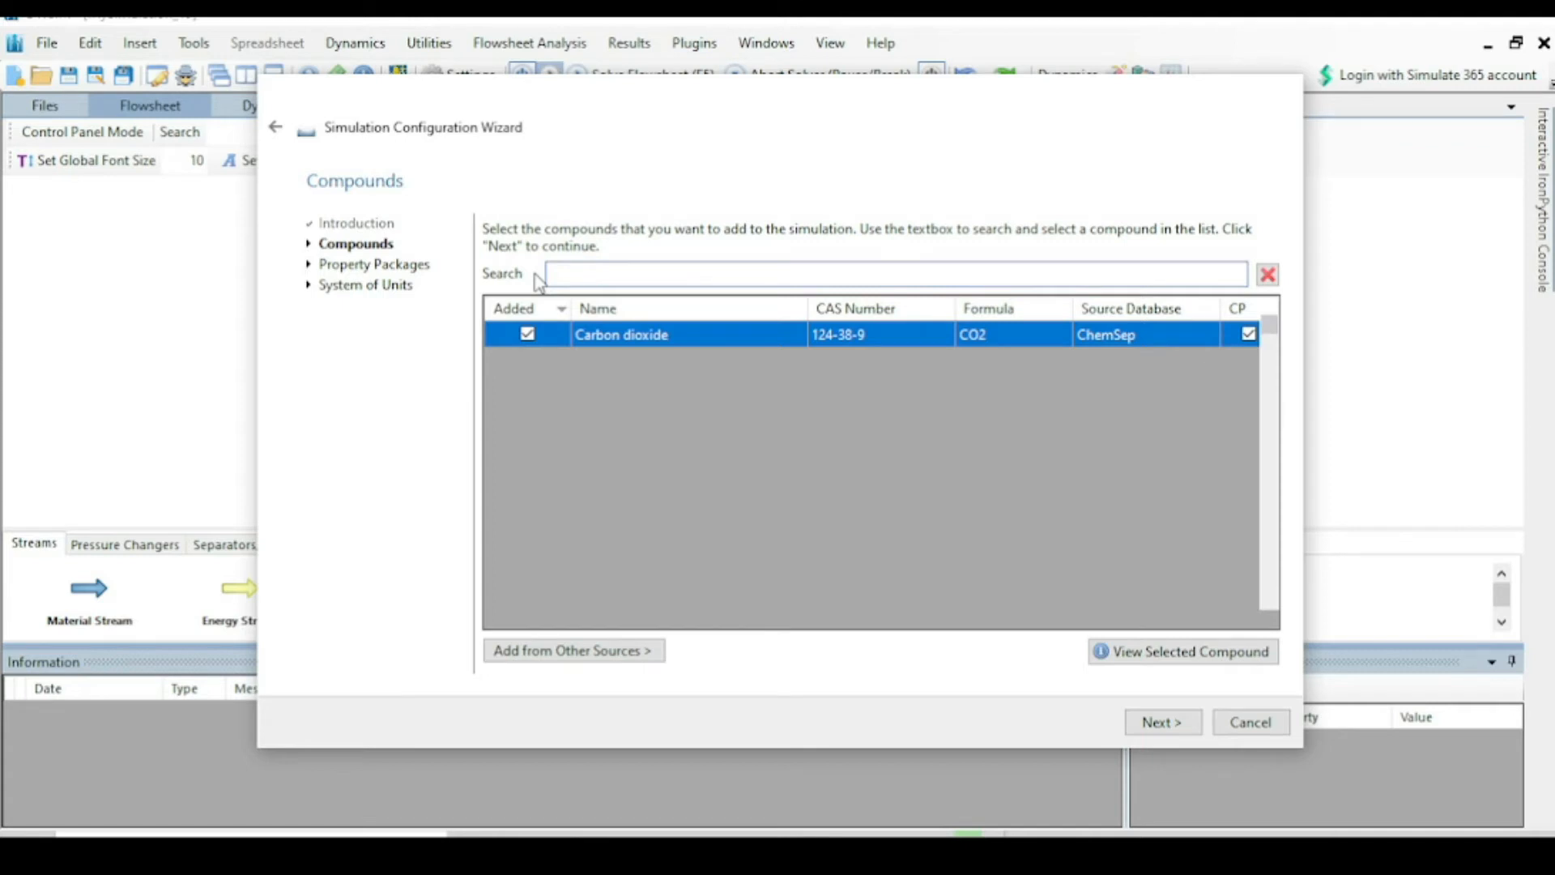
pyautogui.write('water')
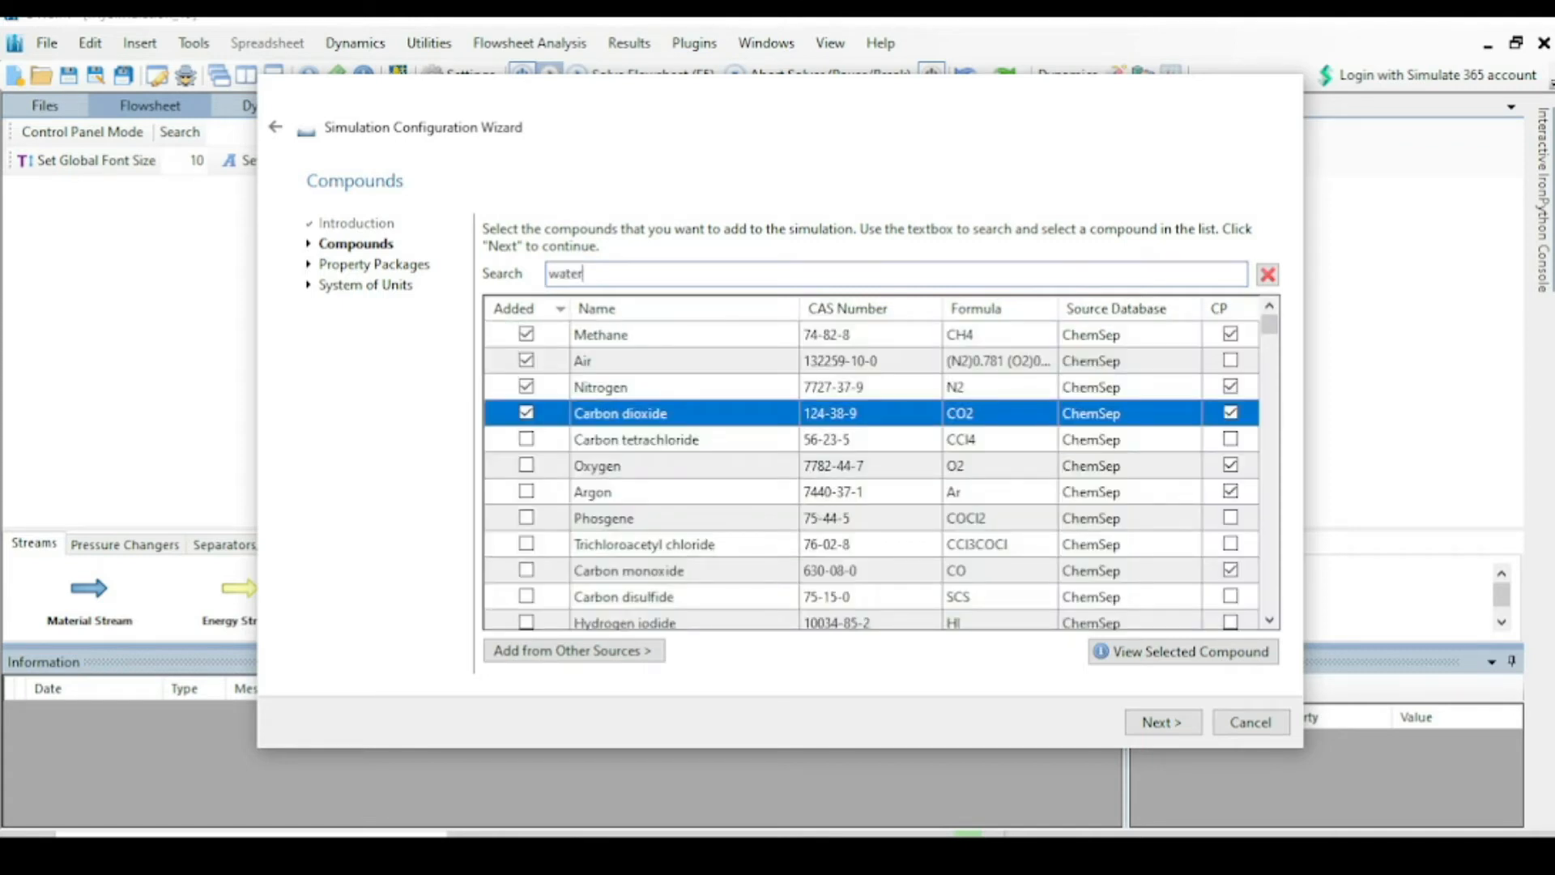
pyautogui.press('Return')
pyautogui.press('BackSpace')
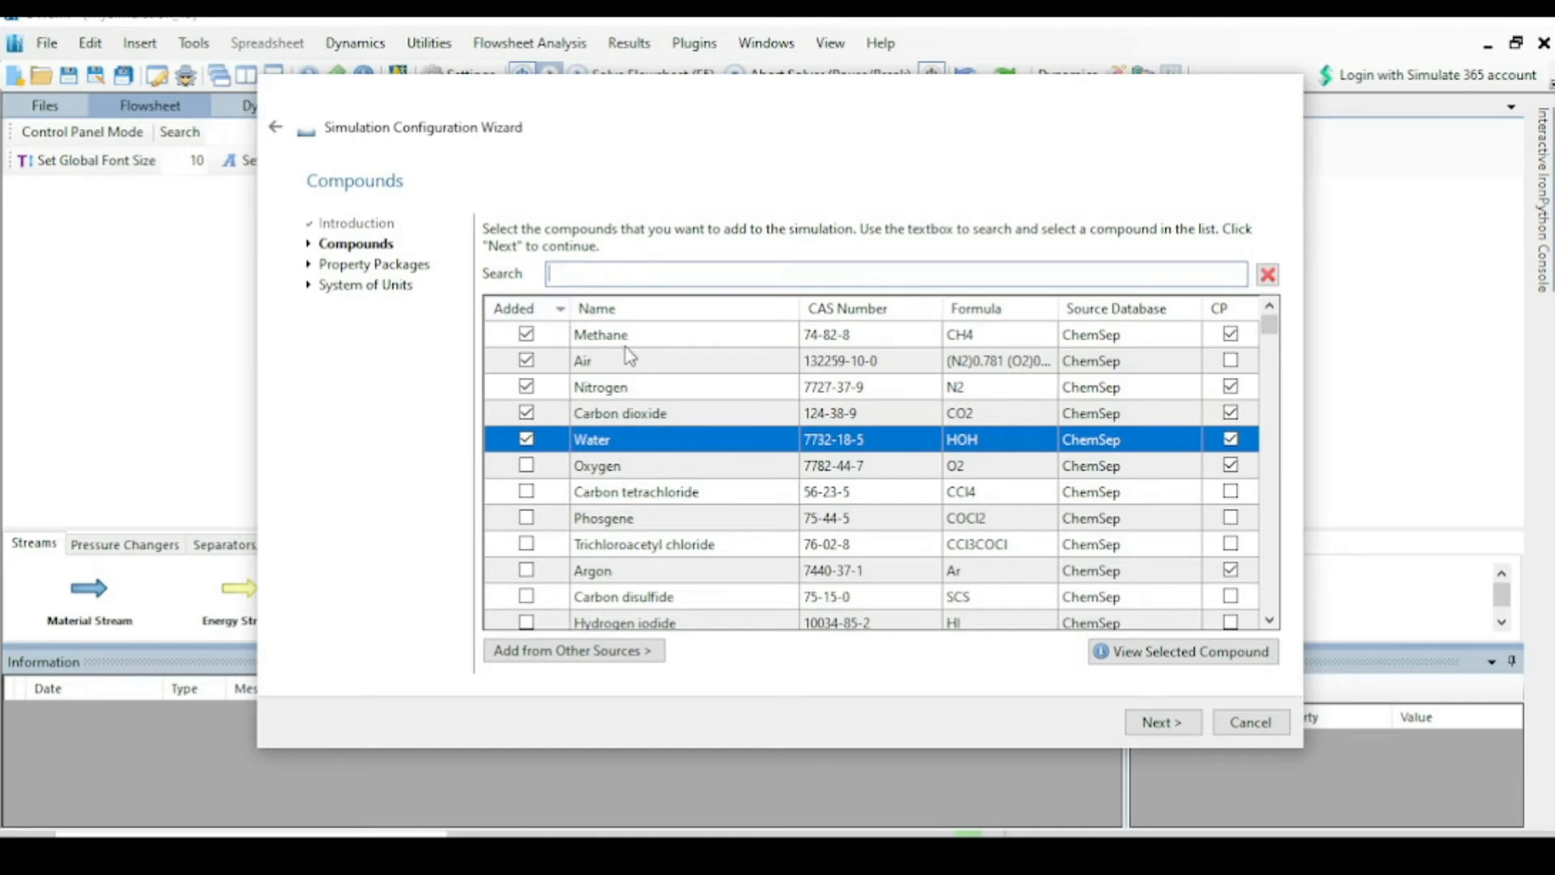
# Step: Replace Air with Oxygen in the selected compounds and continue to the property package selection
pyautogui.click(528, 362)
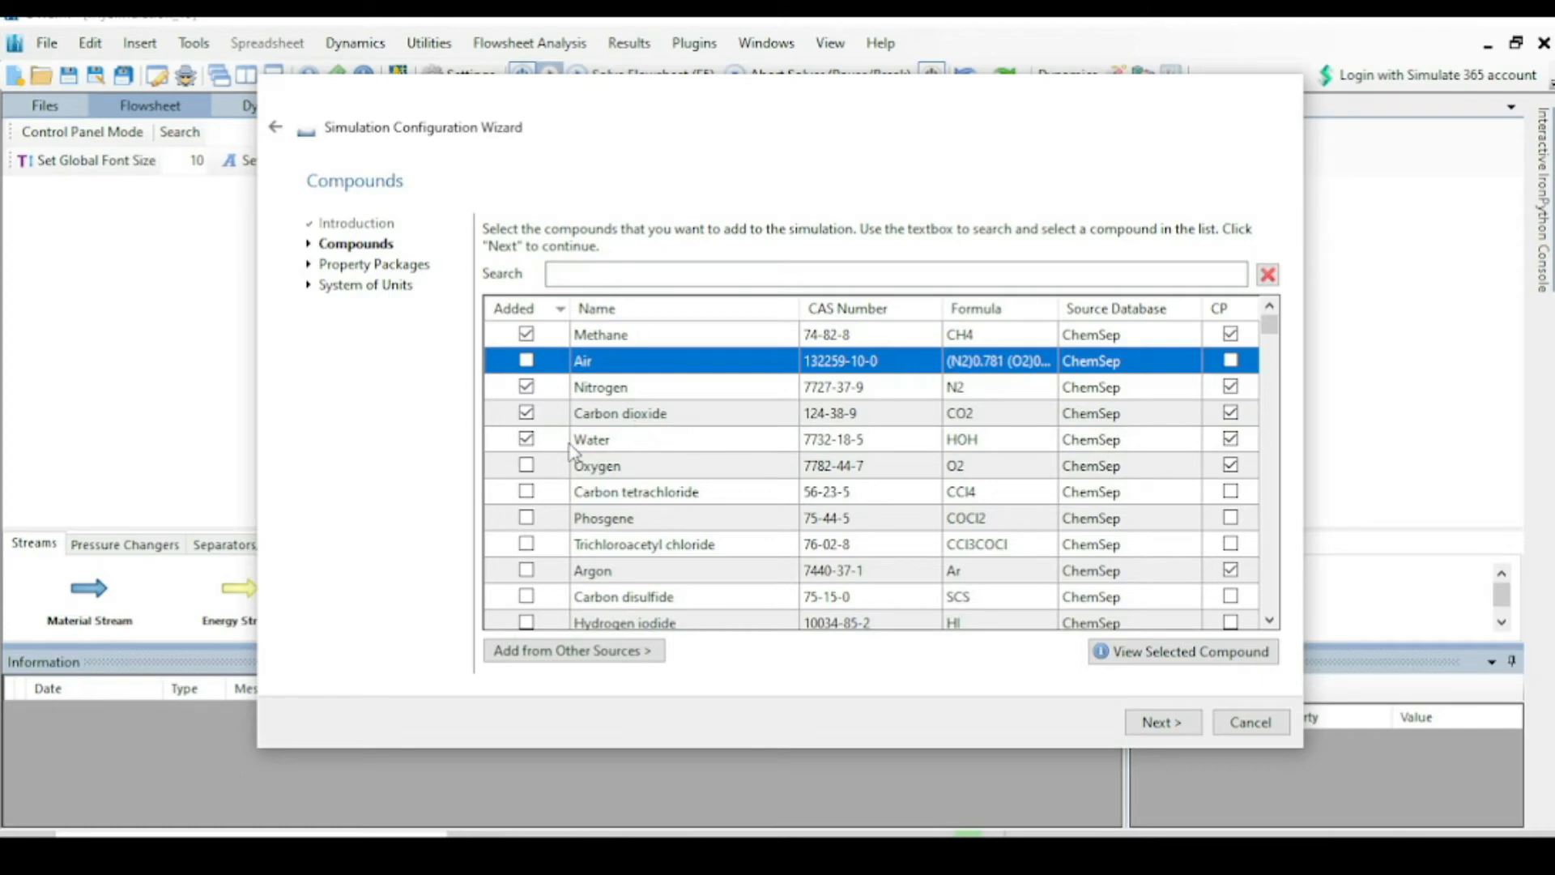
pyautogui.click(527, 465)
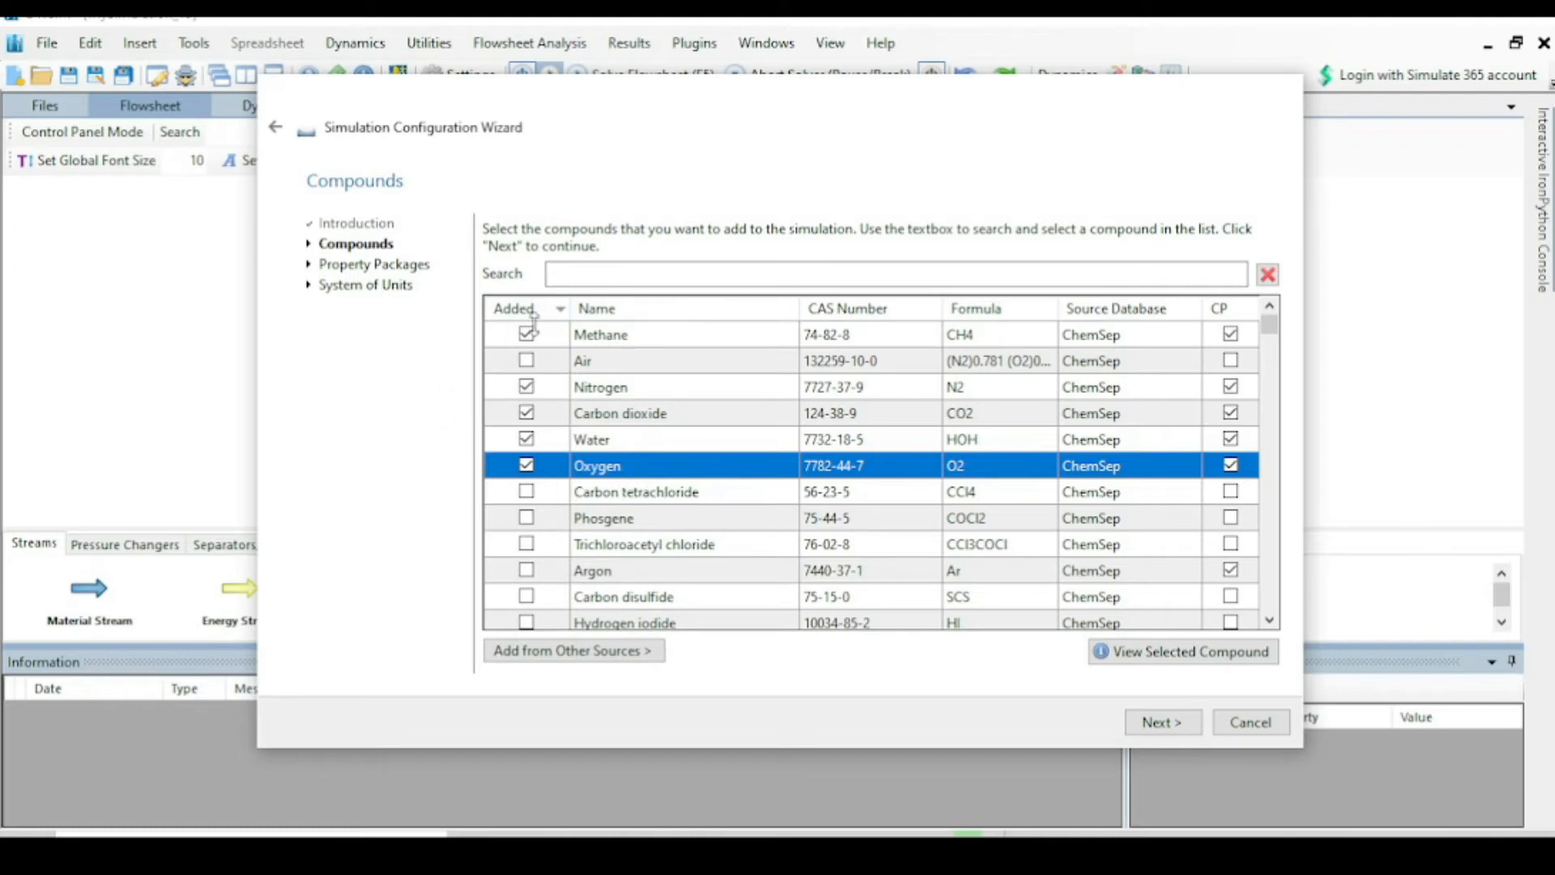
pyautogui.click(1160, 722)
# Step: Add the Peng-Robinson (PR) property package to the simulation and continue to the unit settings
pyautogui.scroll(-2, 687, 411)
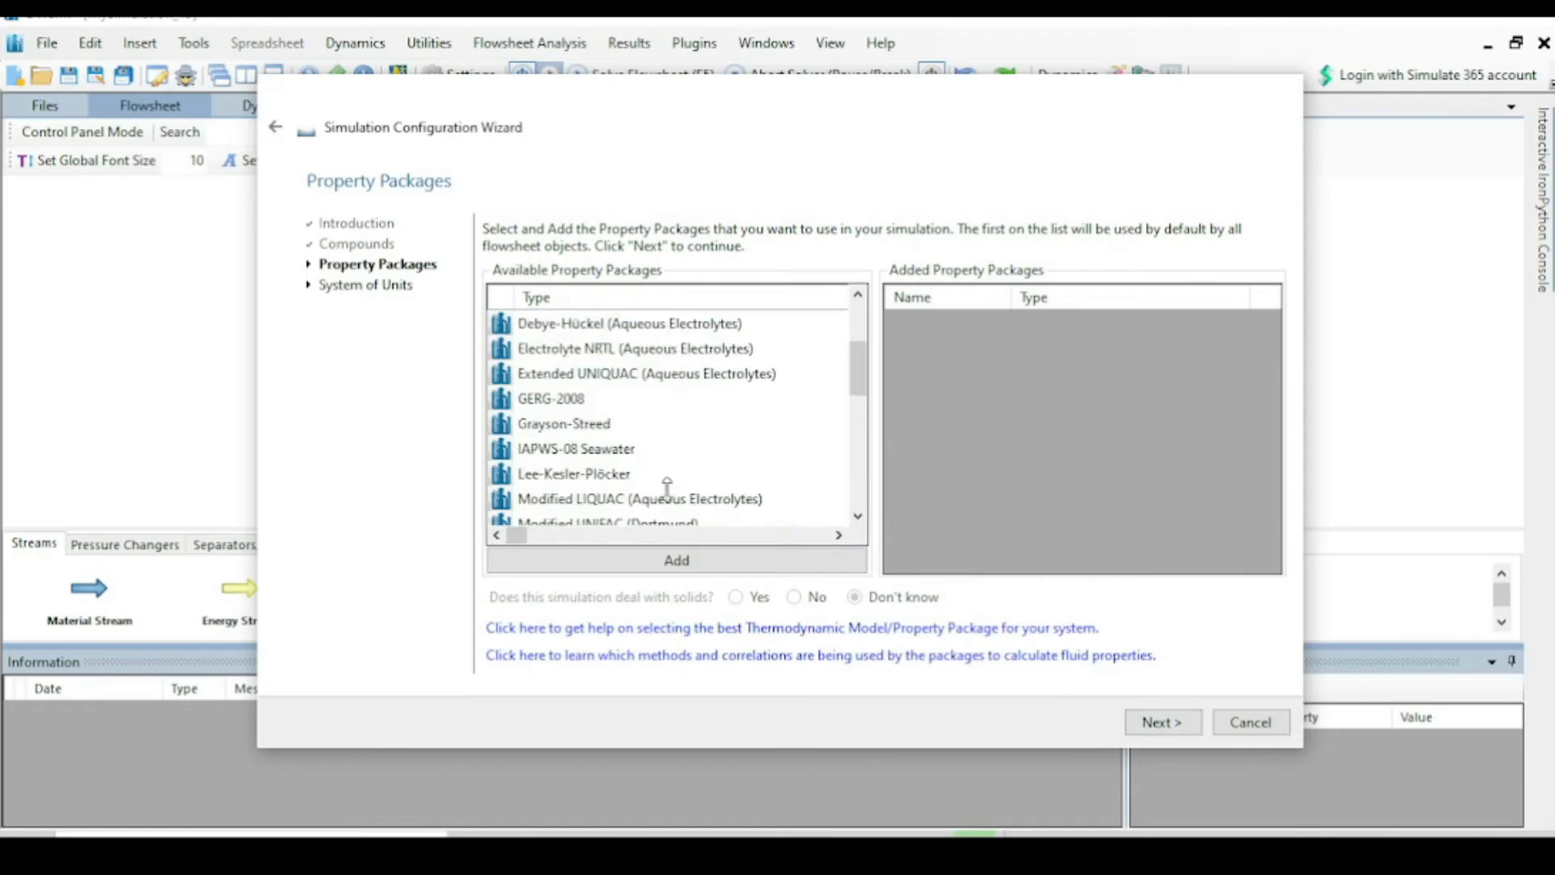
pyautogui.scroll(-1, 666, 486)
pyautogui.scroll(-2, 592, 360)
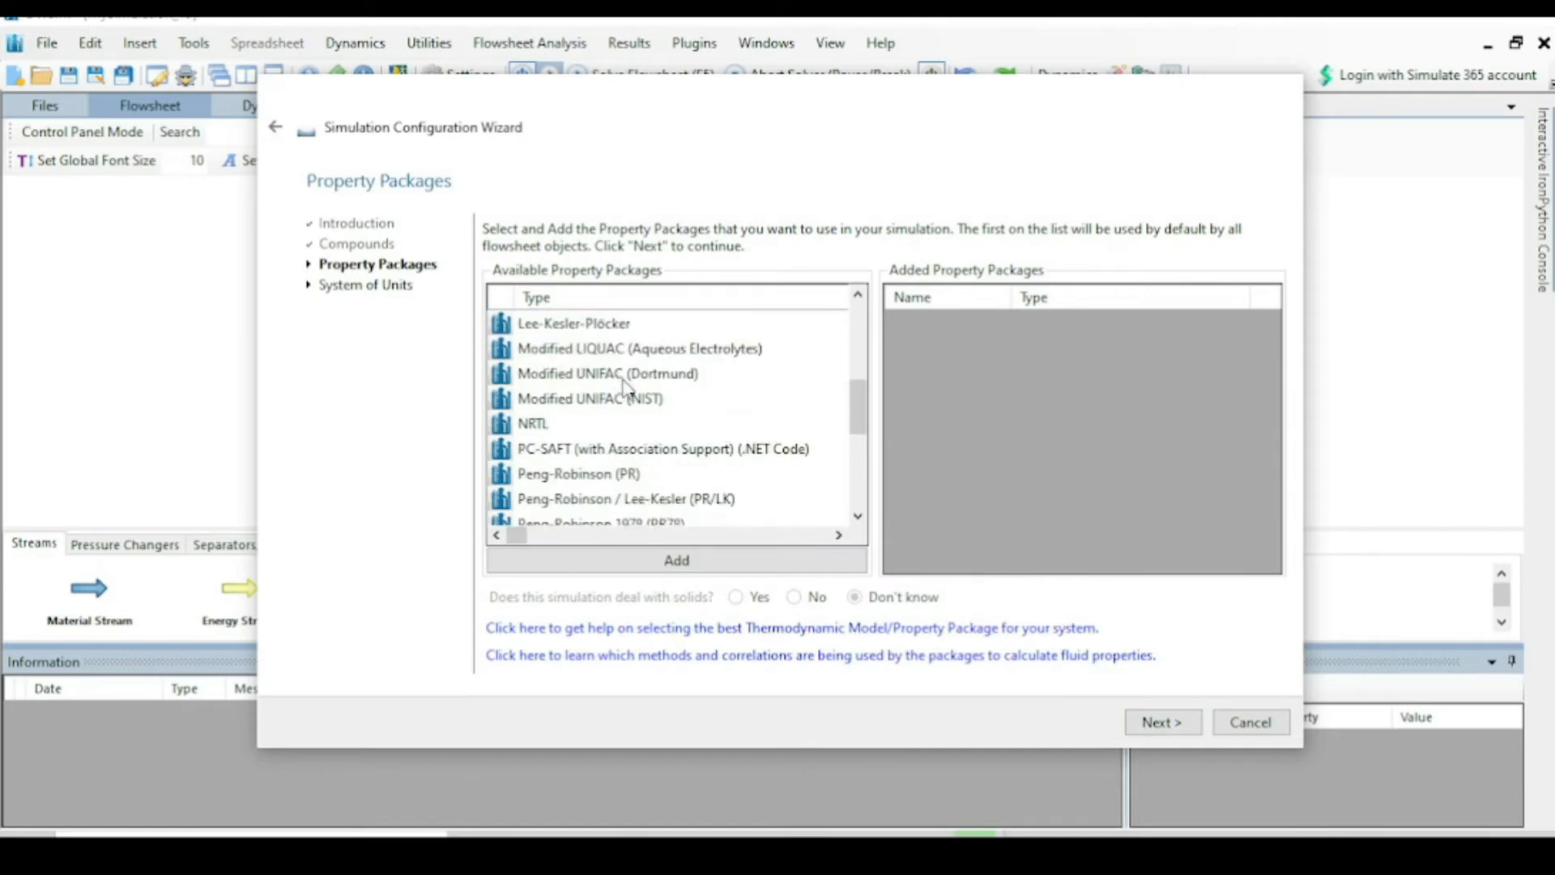
pyautogui.click(579, 405)
pyautogui.click(630, 559)
pyautogui.click(1163, 722)
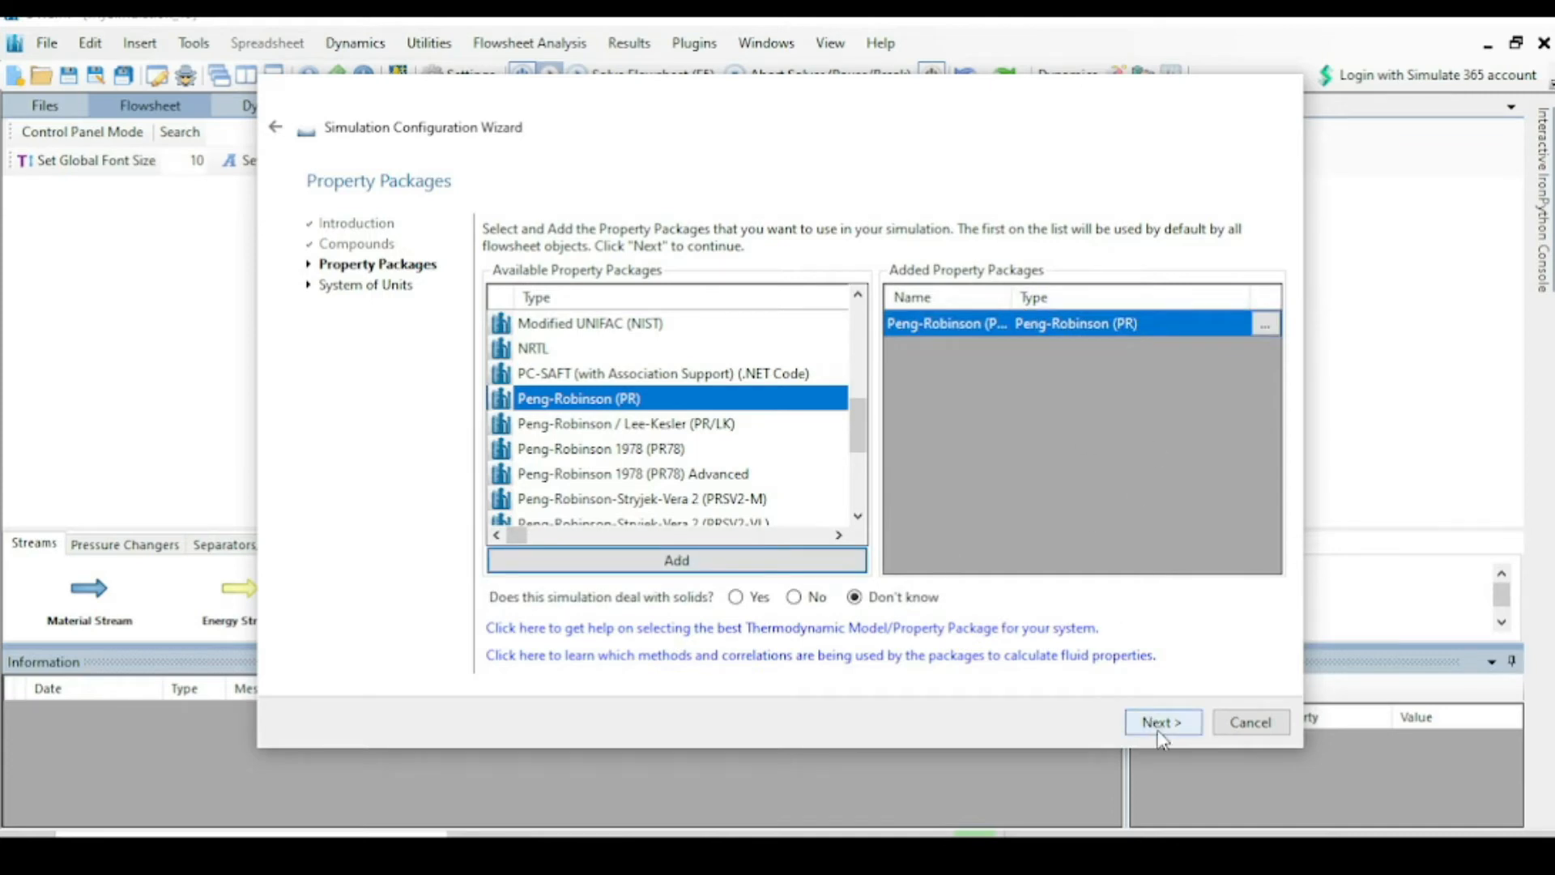
# Step: Set the system of units to C5 and finish the configuration wizard
pyautogui.click(852, 293)
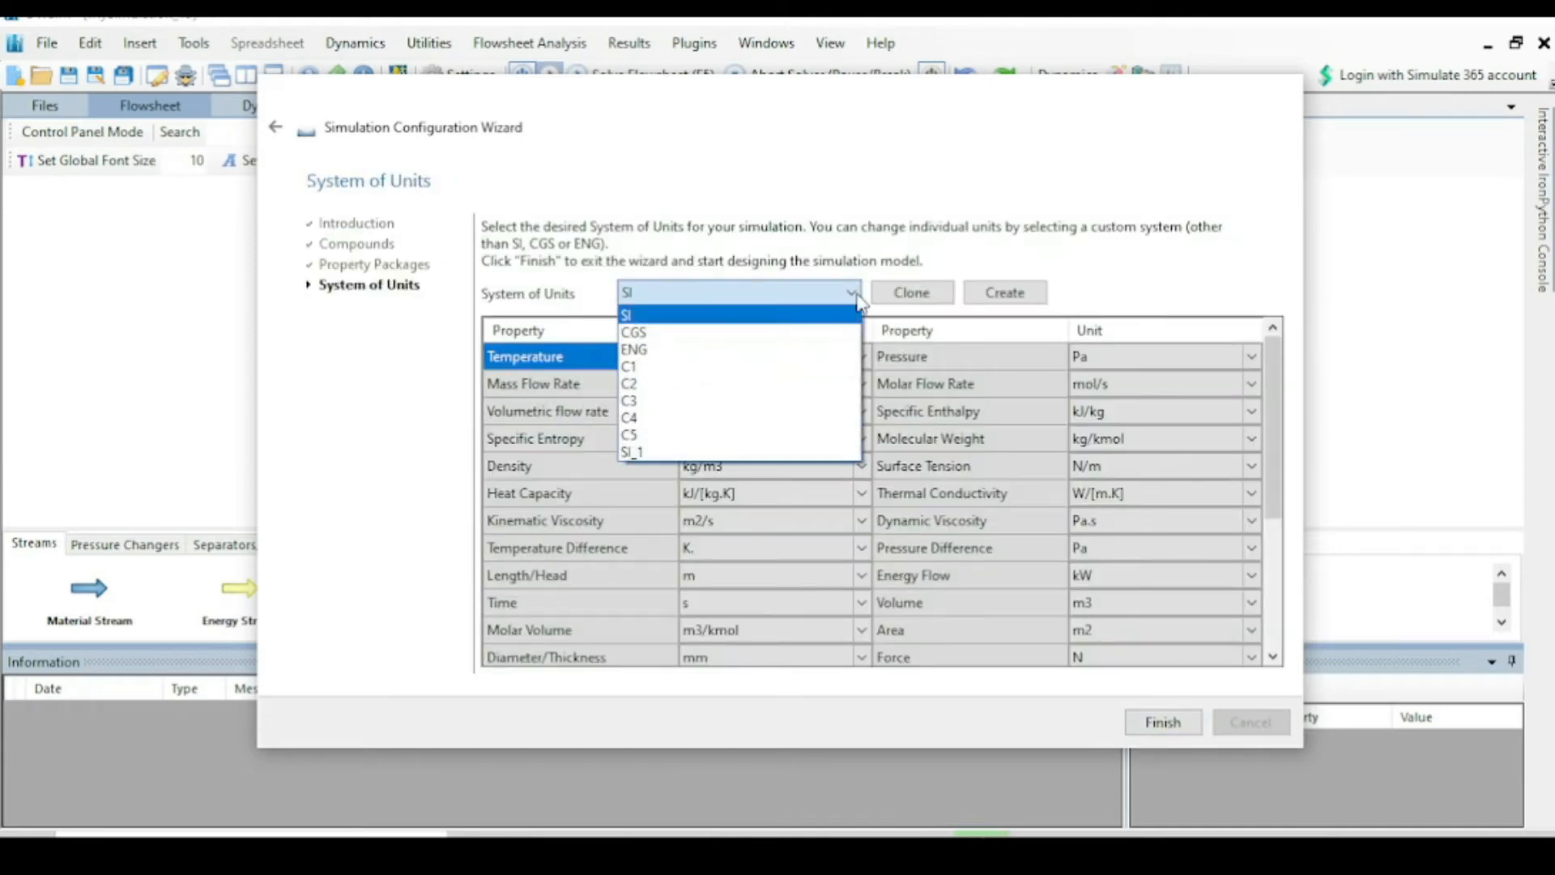
pyautogui.click(666, 437)
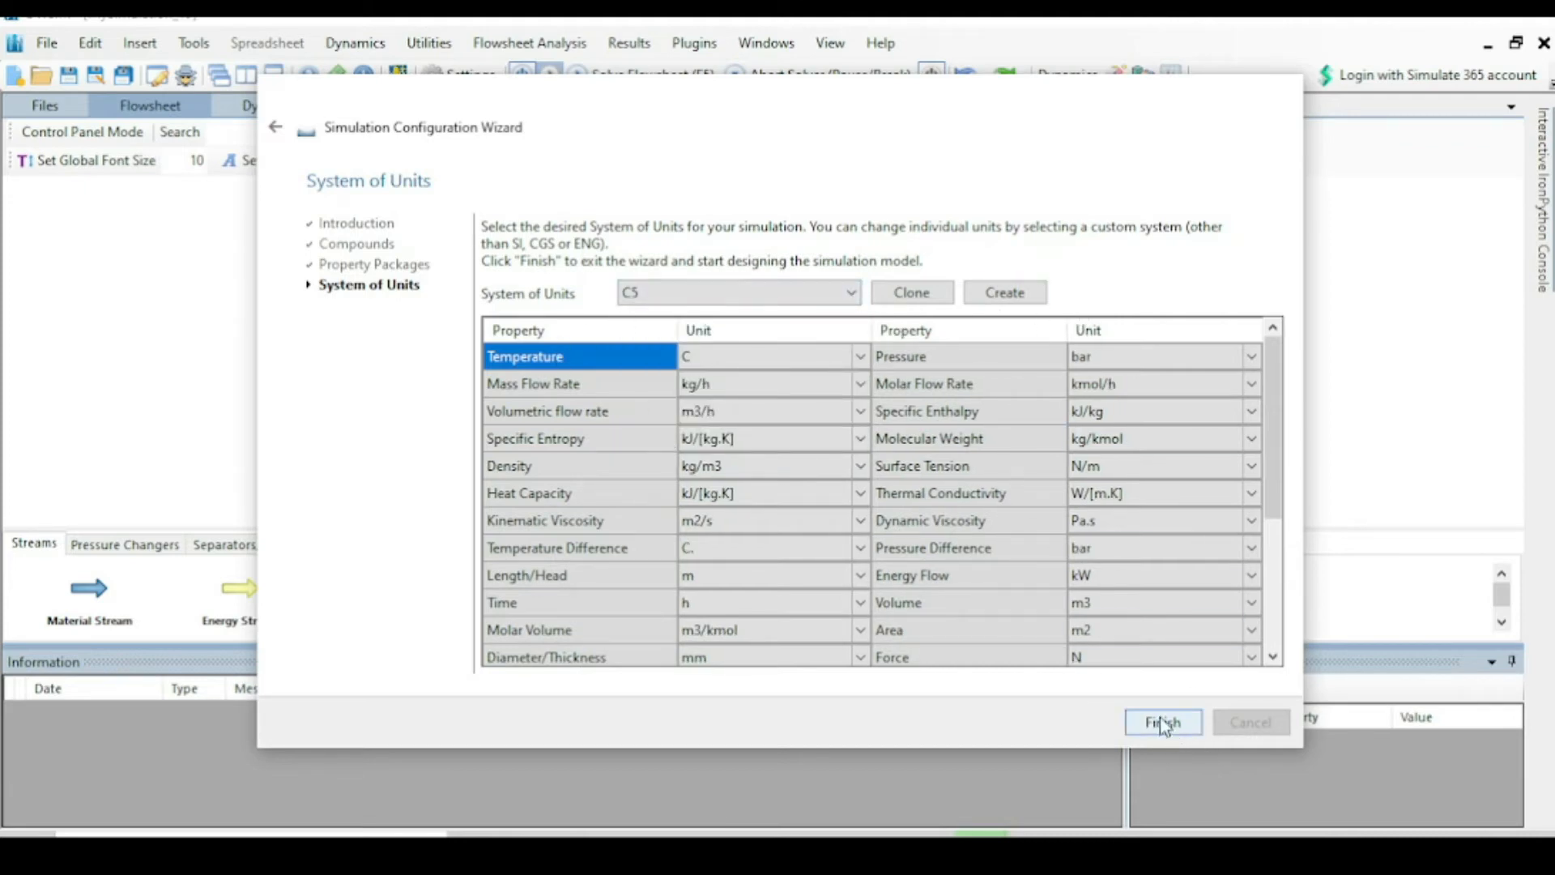
pyautogui.click(1162, 724)
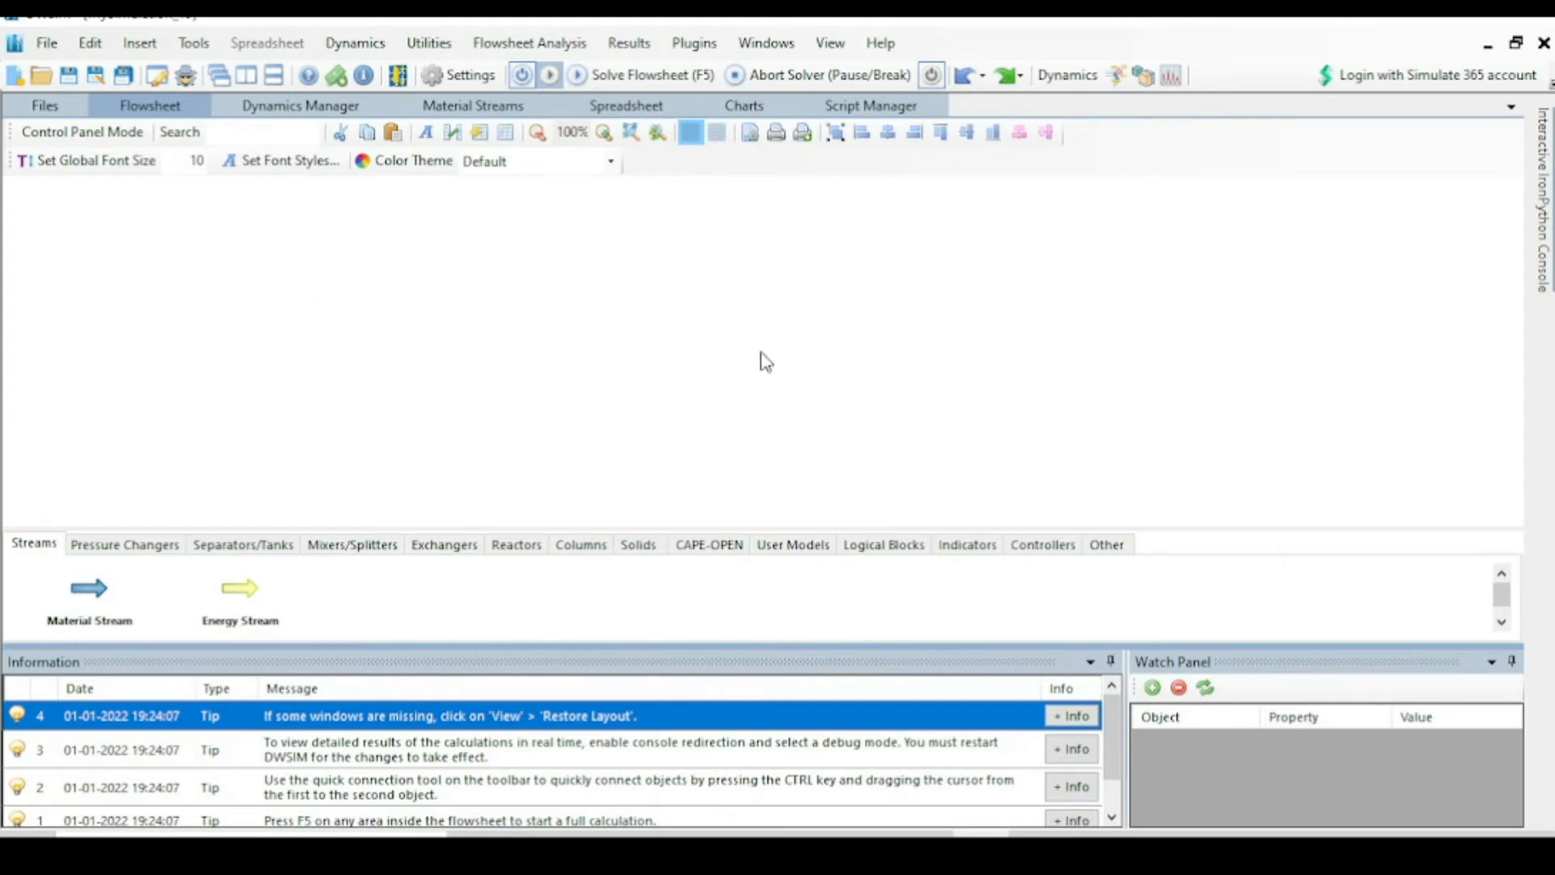
# Step: Place a material stream on the flowsheet and a stream mixer just downstream of it
pyautogui.moveTo(88, 598); pyautogui.dragTo(446, 275)
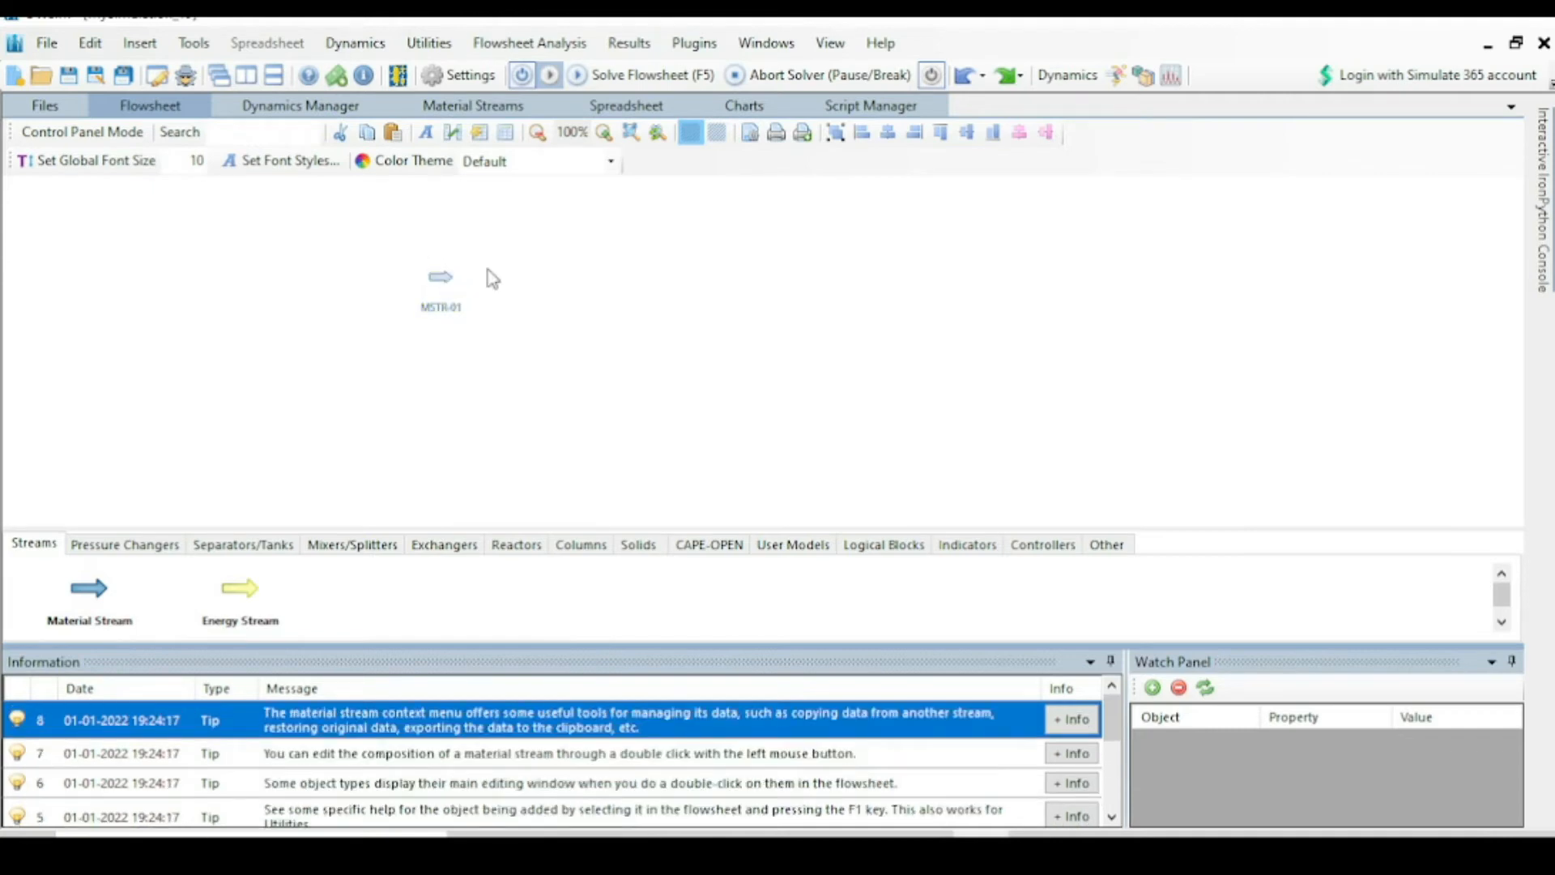
pyautogui.click(353, 551)
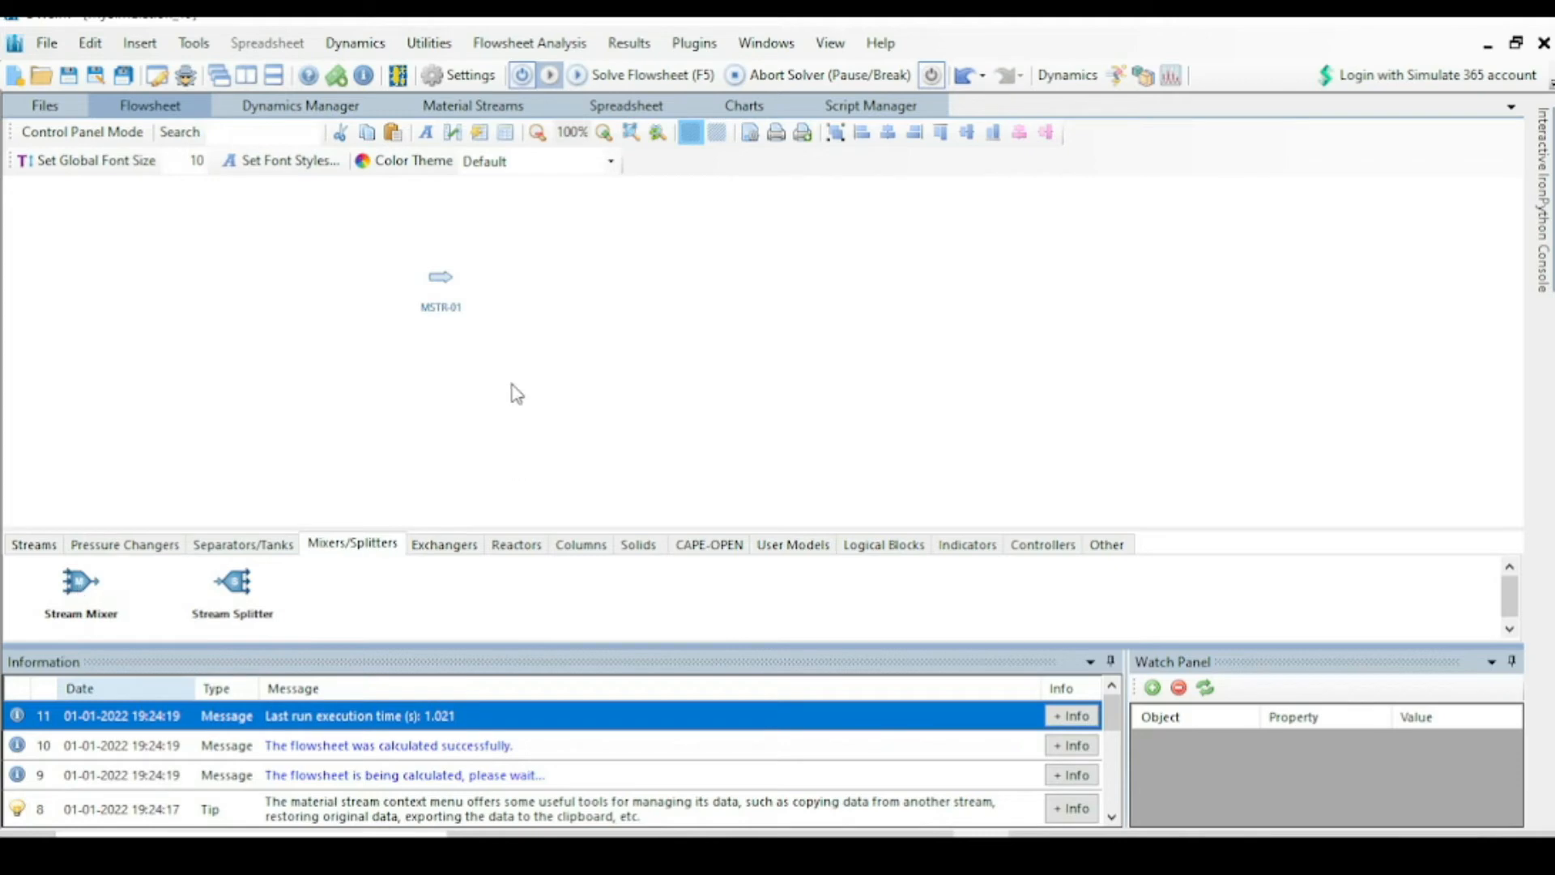
pyautogui.moveTo(90, 590); pyautogui.dragTo(531, 316)
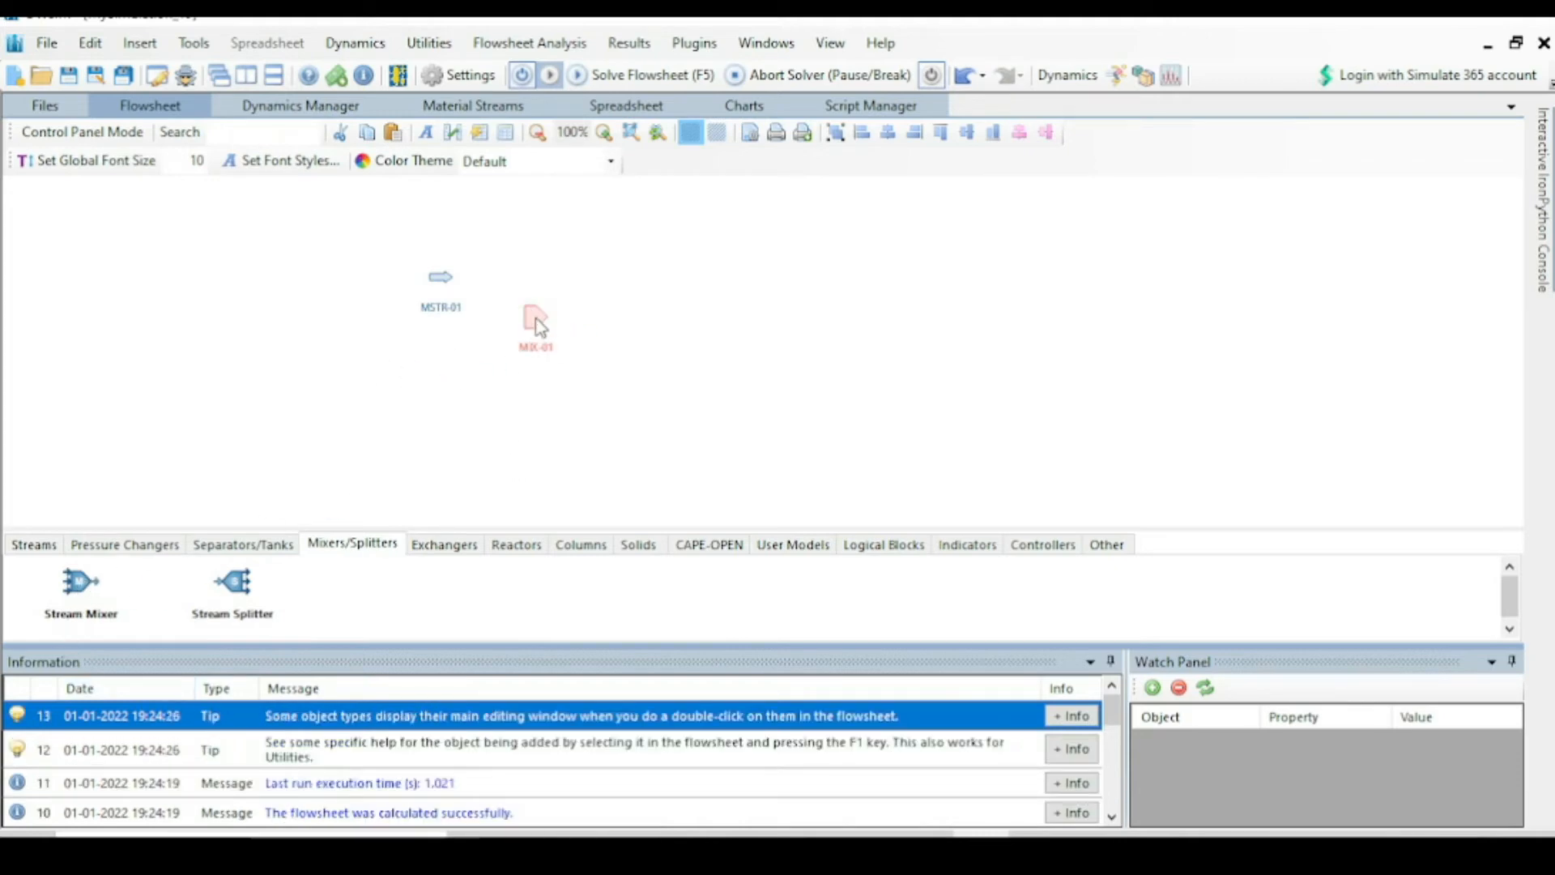
# Step: Connect MSTR-01 to the mixer's inlet 1, and create new connected streams at inlet 6 and the outlet
pyautogui.click(535, 319)
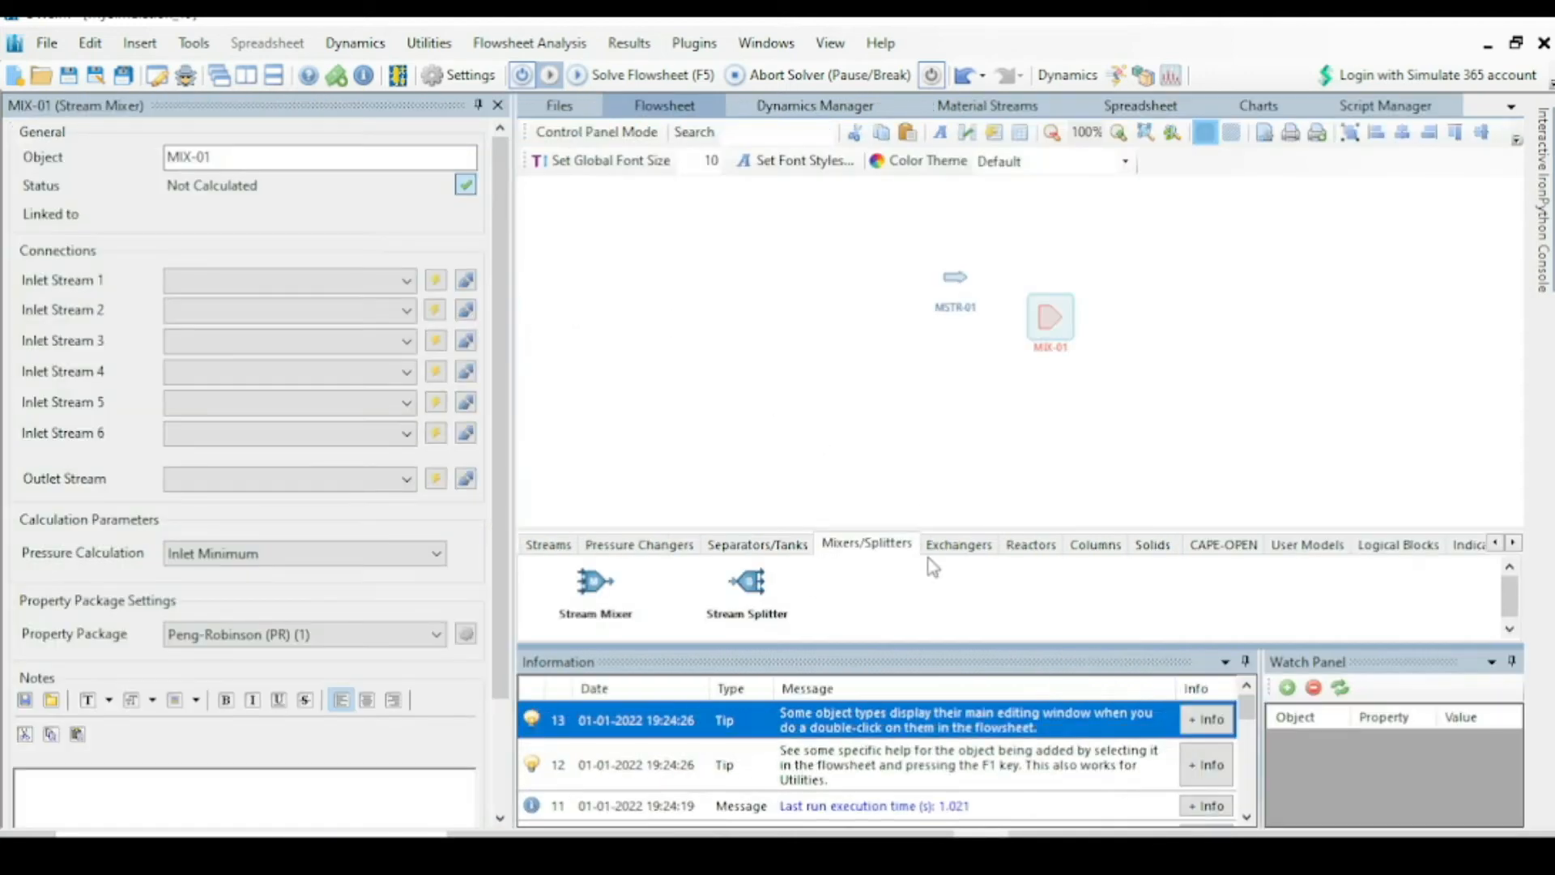
pyautogui.click(408, 281)
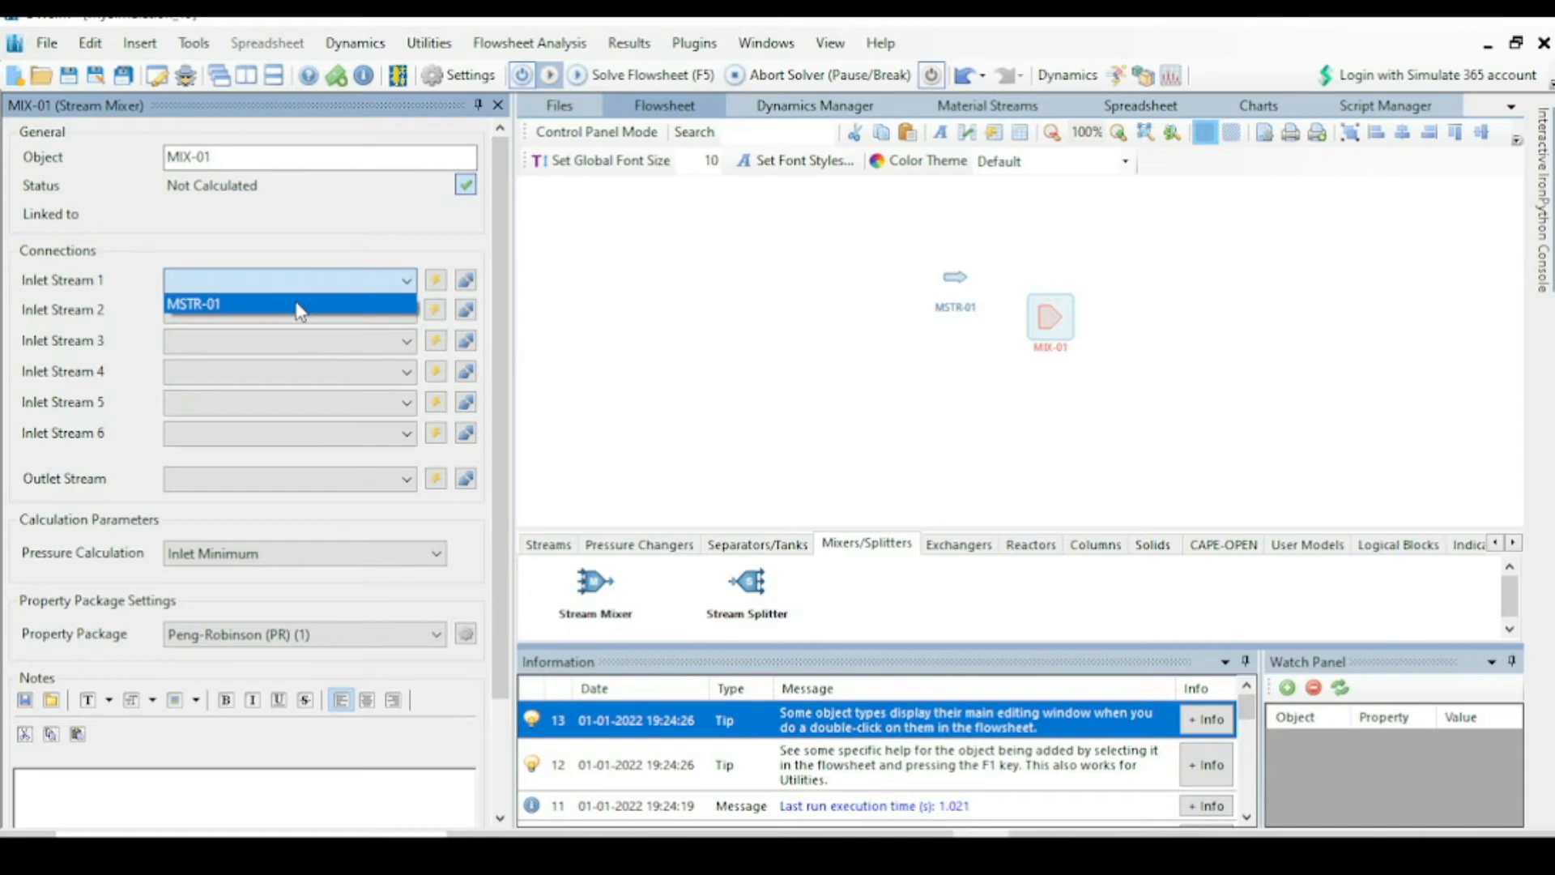
pyautogui.click(300, 306)
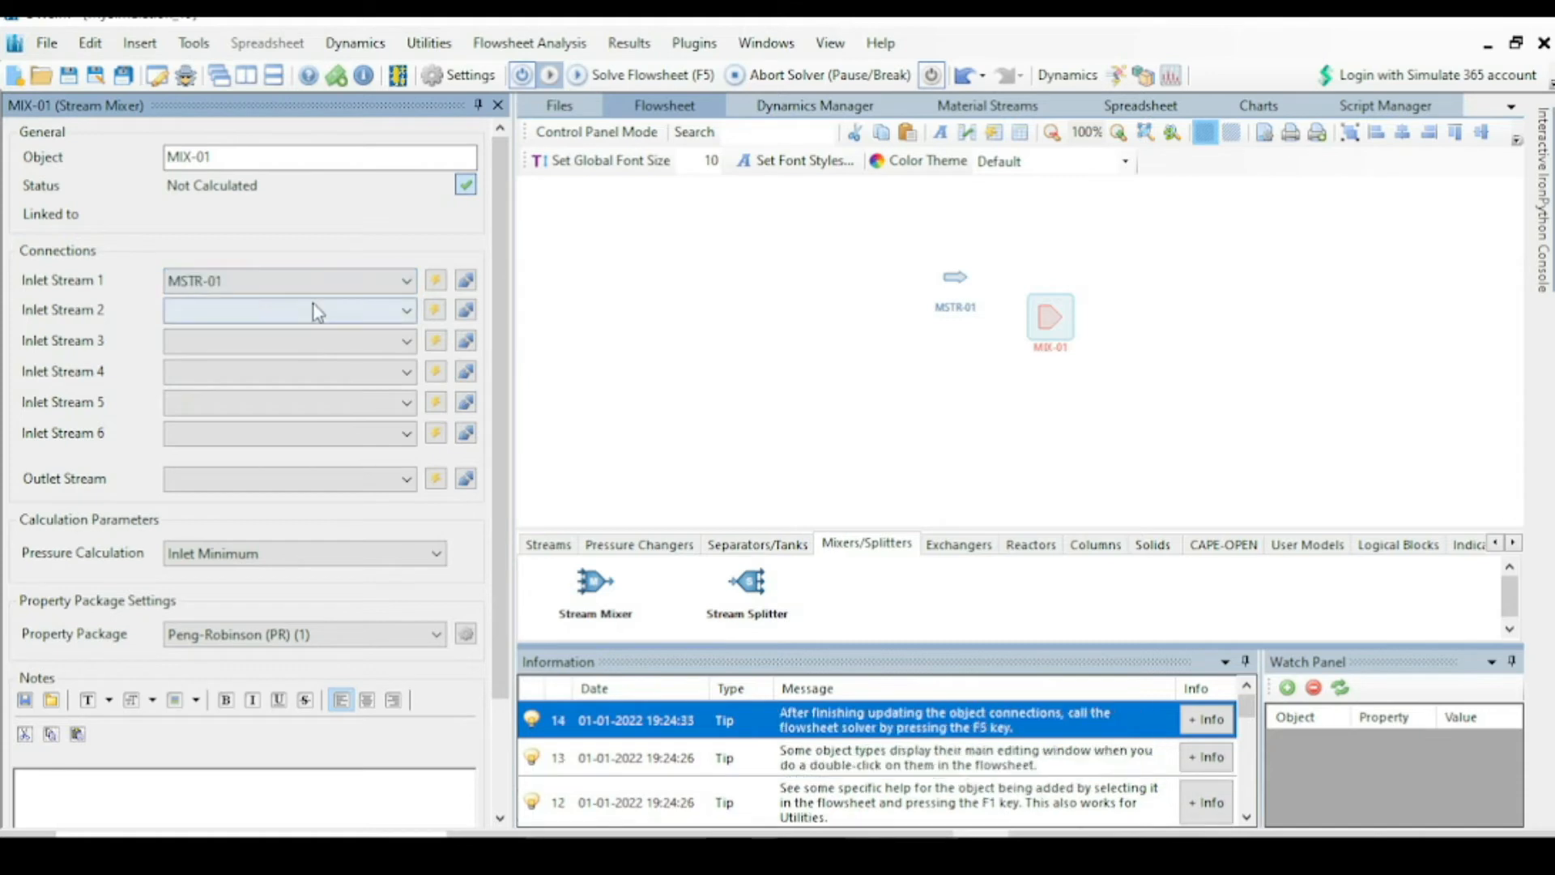
pyautogui.click(437, 435)
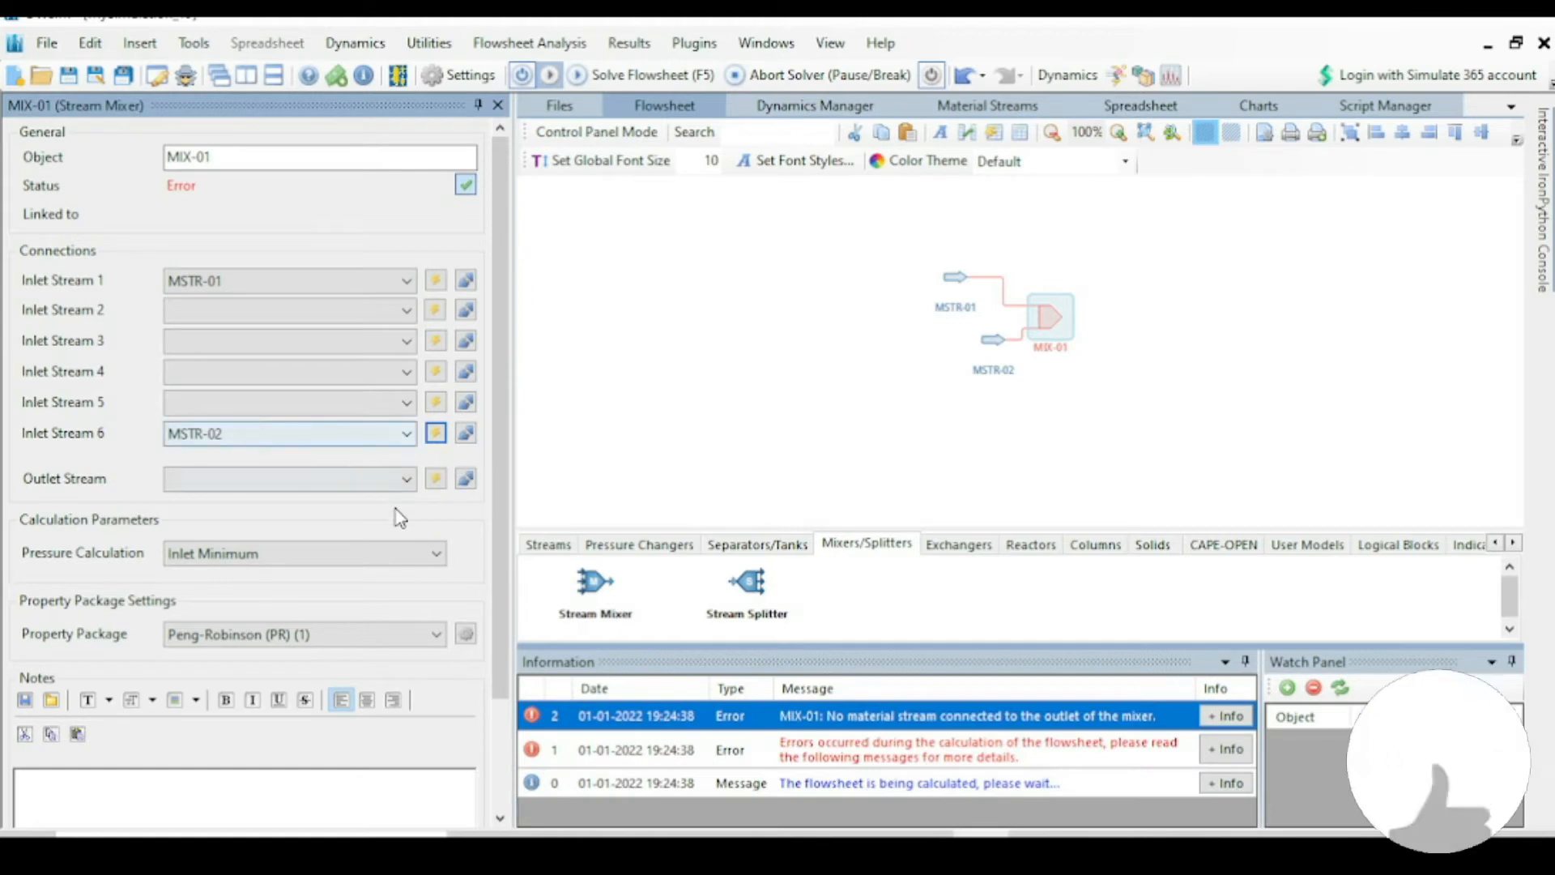
pyautogui.click(435, 481)
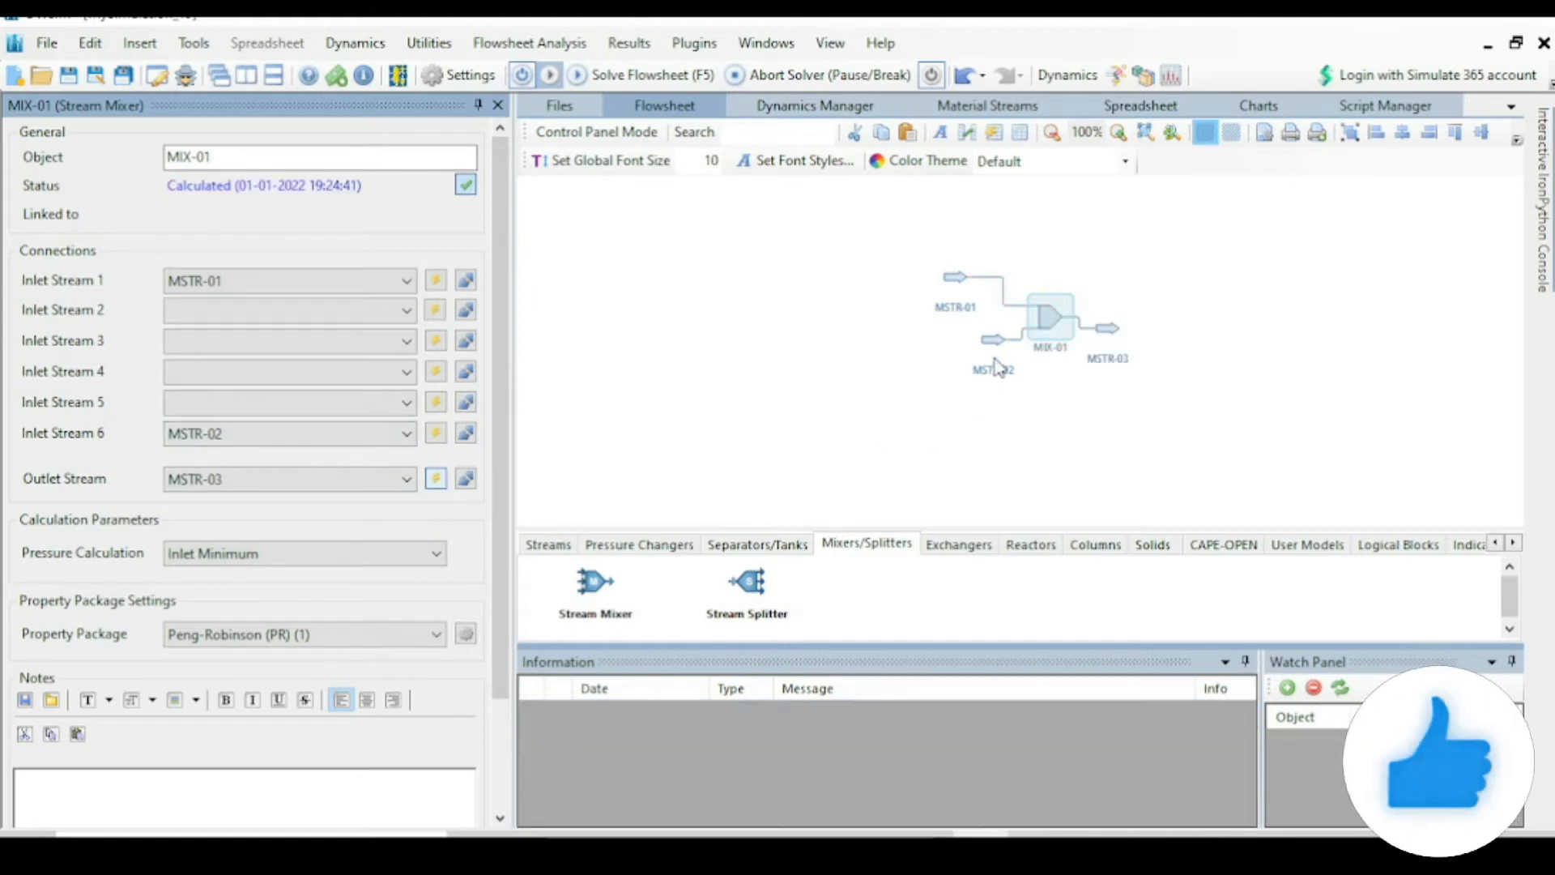
# Step: Align the second inlet stream directly below the first, and rename MSTR-01 as Methane
pyautogui.click(958, 354)
pyautogui.click(955, 285)
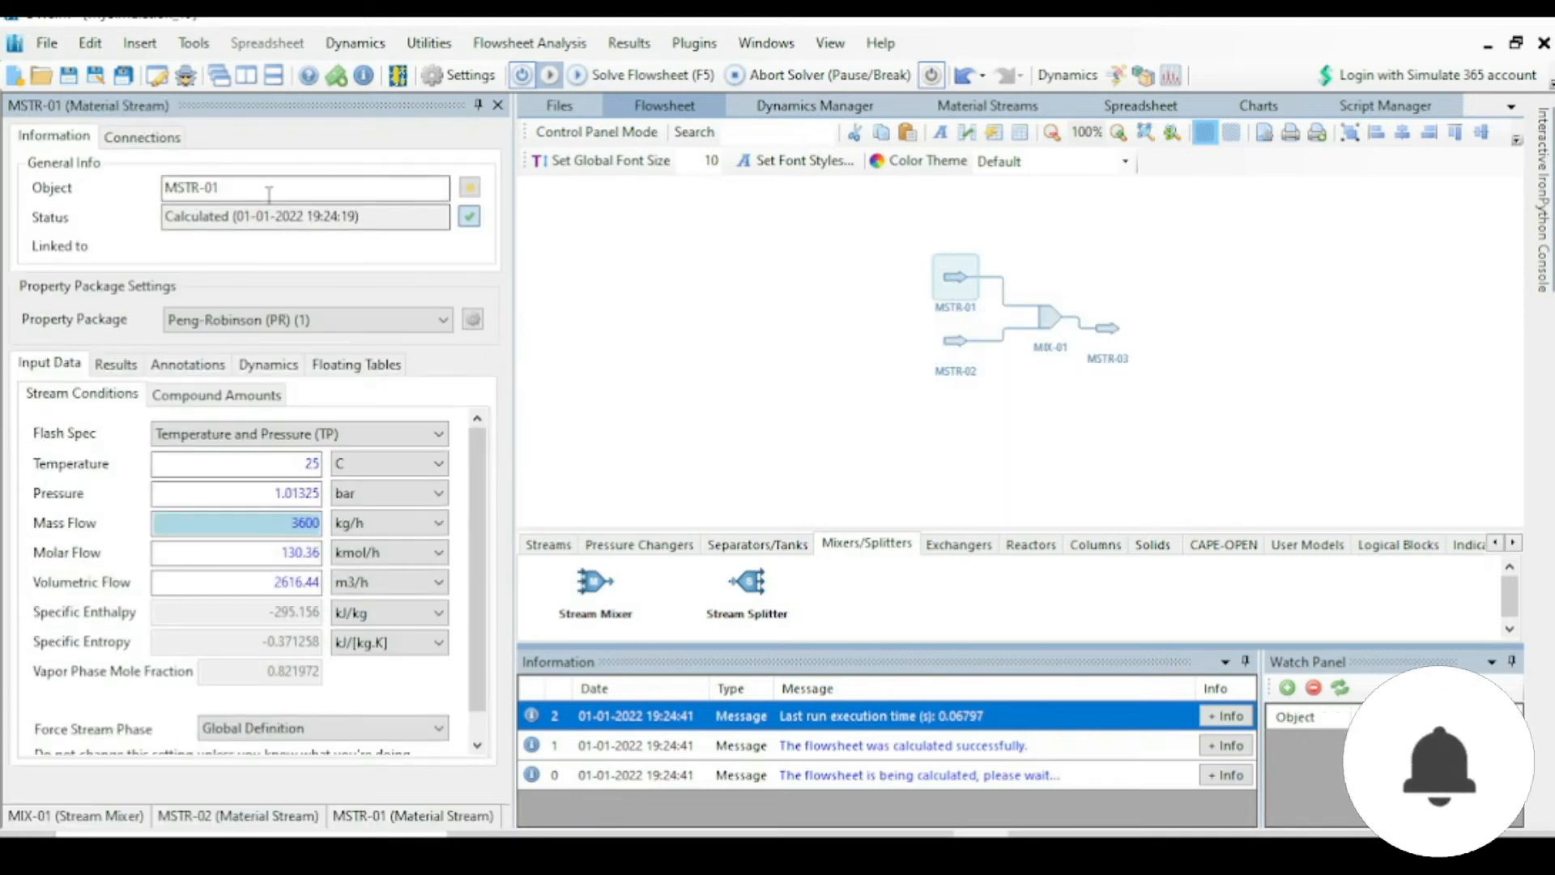
pyautogui.moveTo(265, 190); pyautogui.dragTo(144, 190)
pyautogui.write('M')
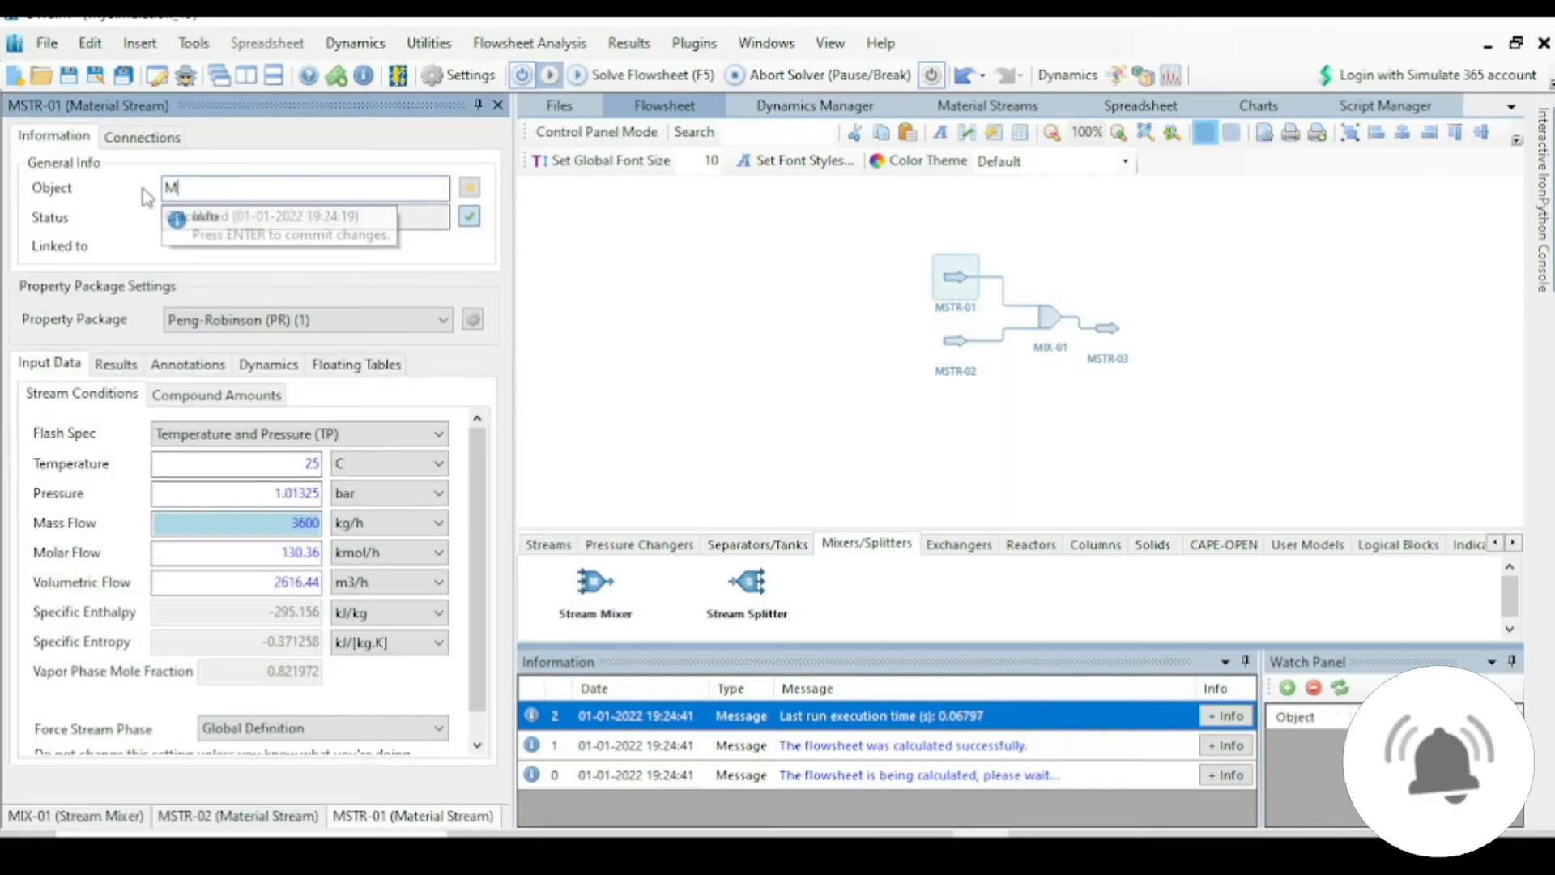
pyautogui.write('ethane')
pyautogui.press('Return')
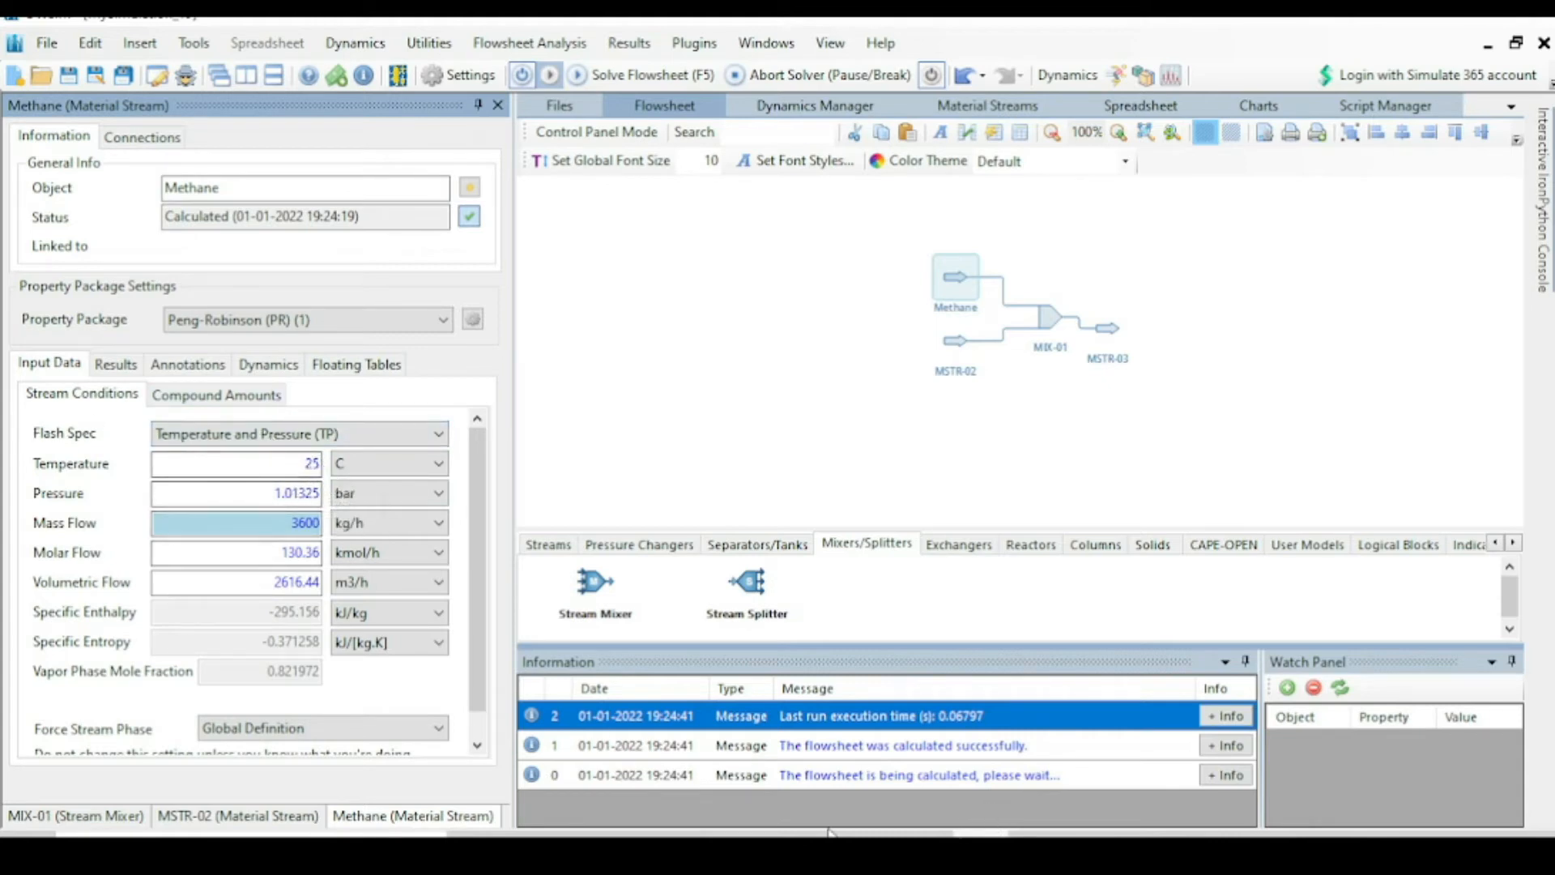
# Step: Consult the problem statement slide in PowerPoint, and set the Methane stream to 4.5 bar and 1 kg/h with the flowsheet solver disabled
pyautogui.click(813, 849)
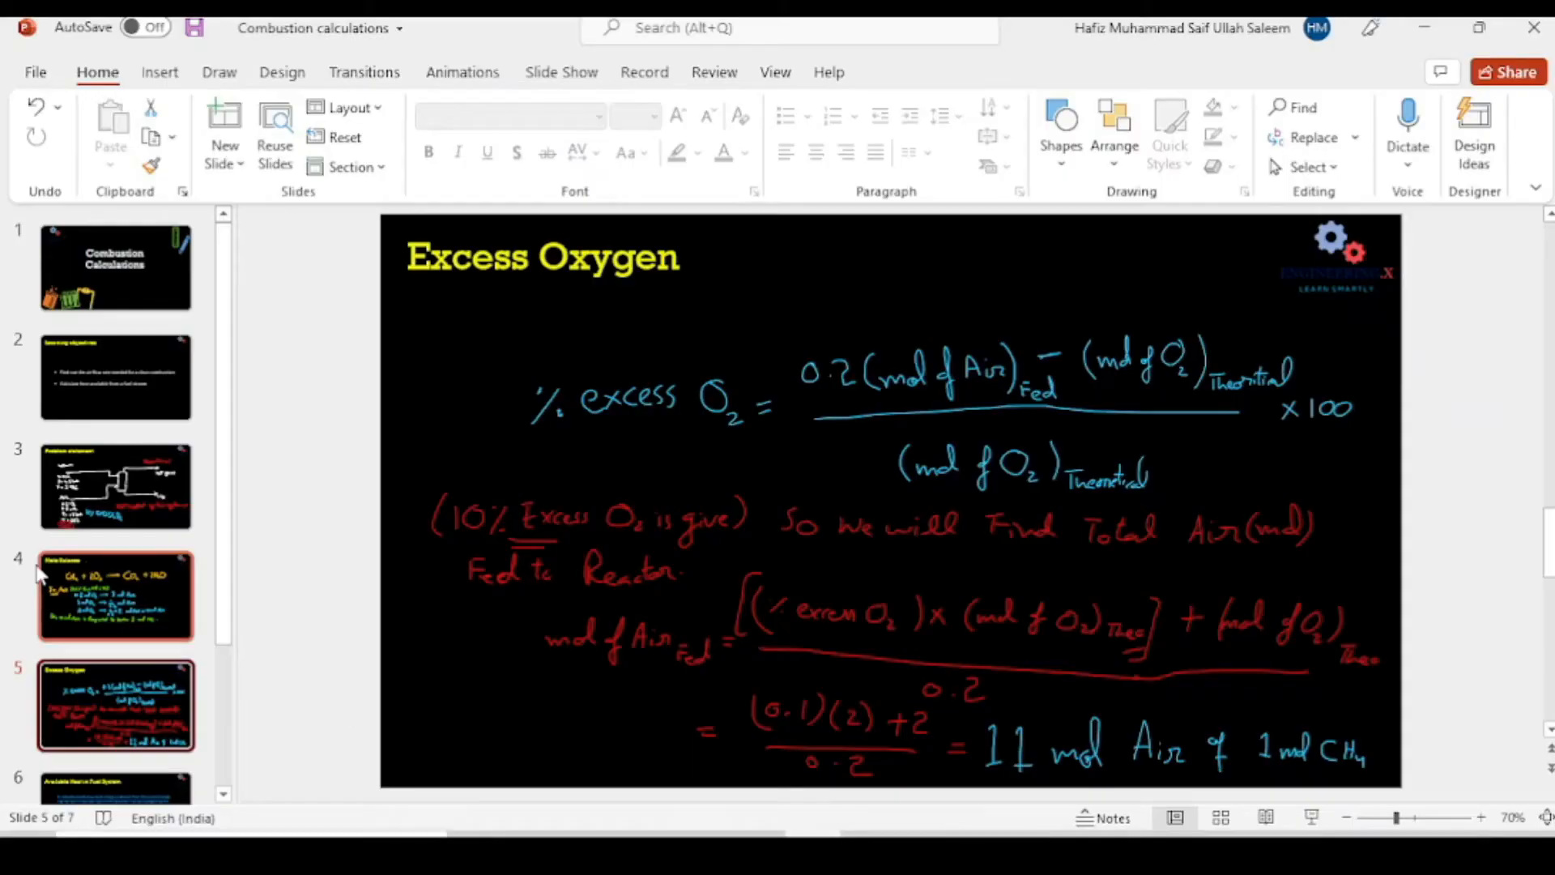
pyautogui.click(115, 496)
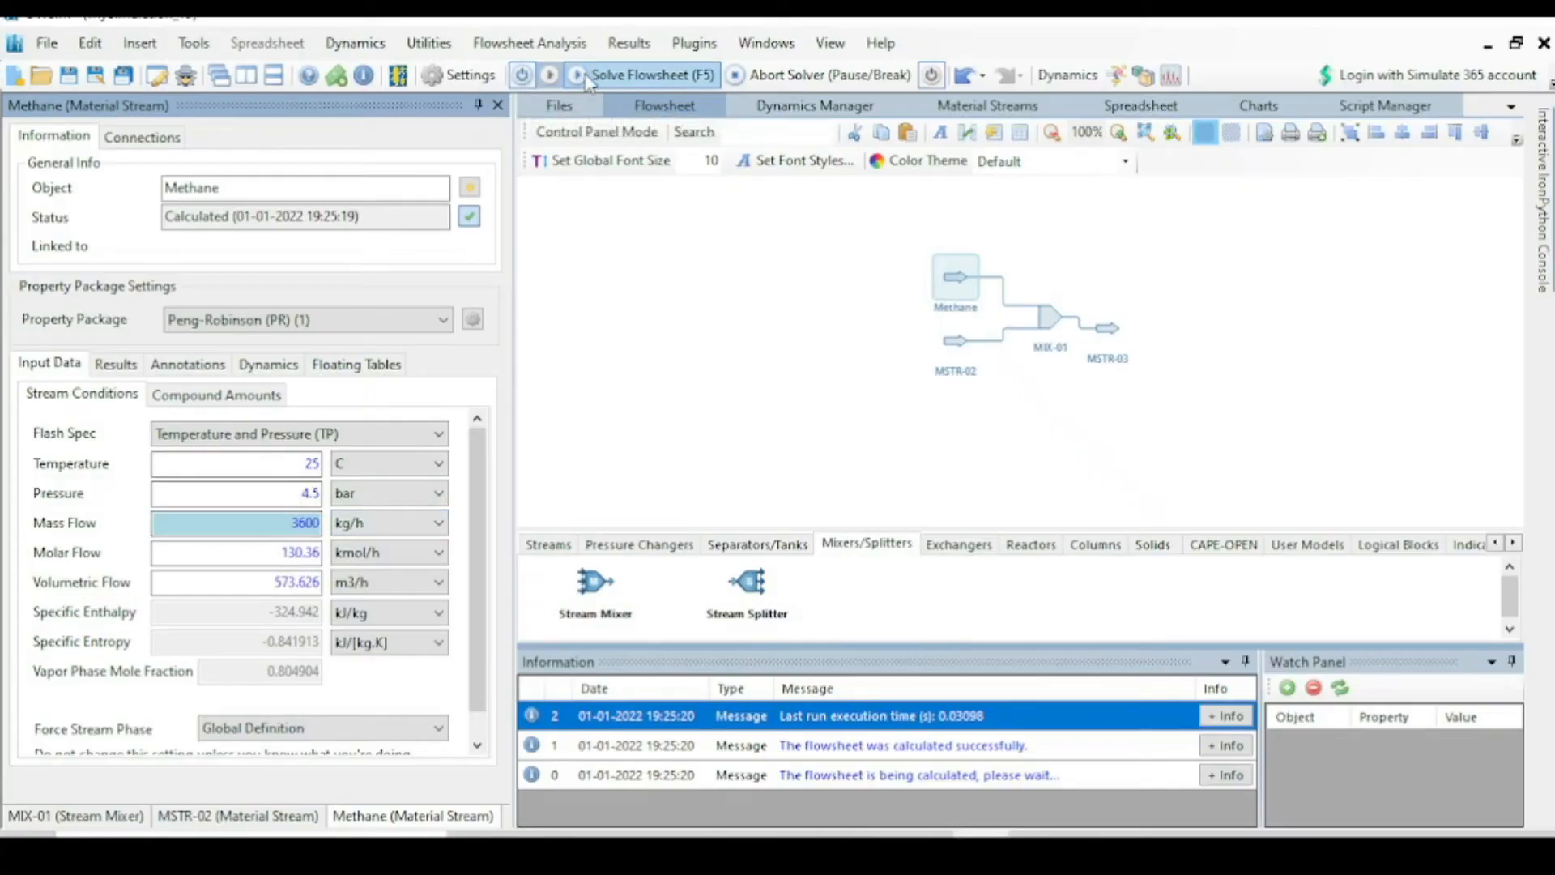
pyautogui.click(522, 75)
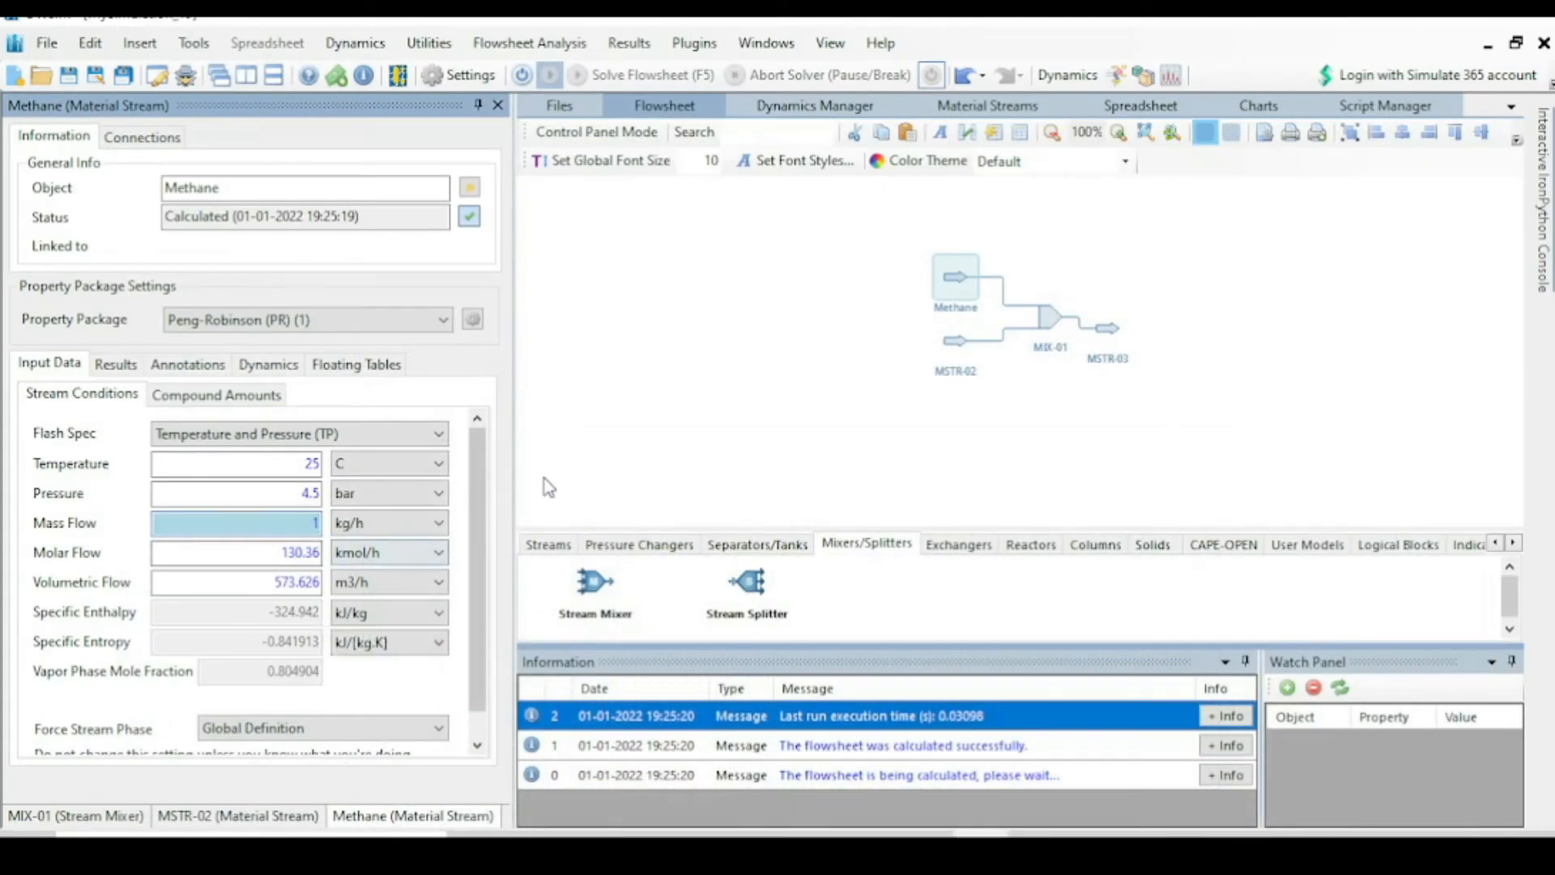
# Step: Set the Methane stream's mole fractions to 1 for methane and 0 for oxygen, nitrogen, carbon dioxide and water, and accept them
pyautogui.click(219, 397)
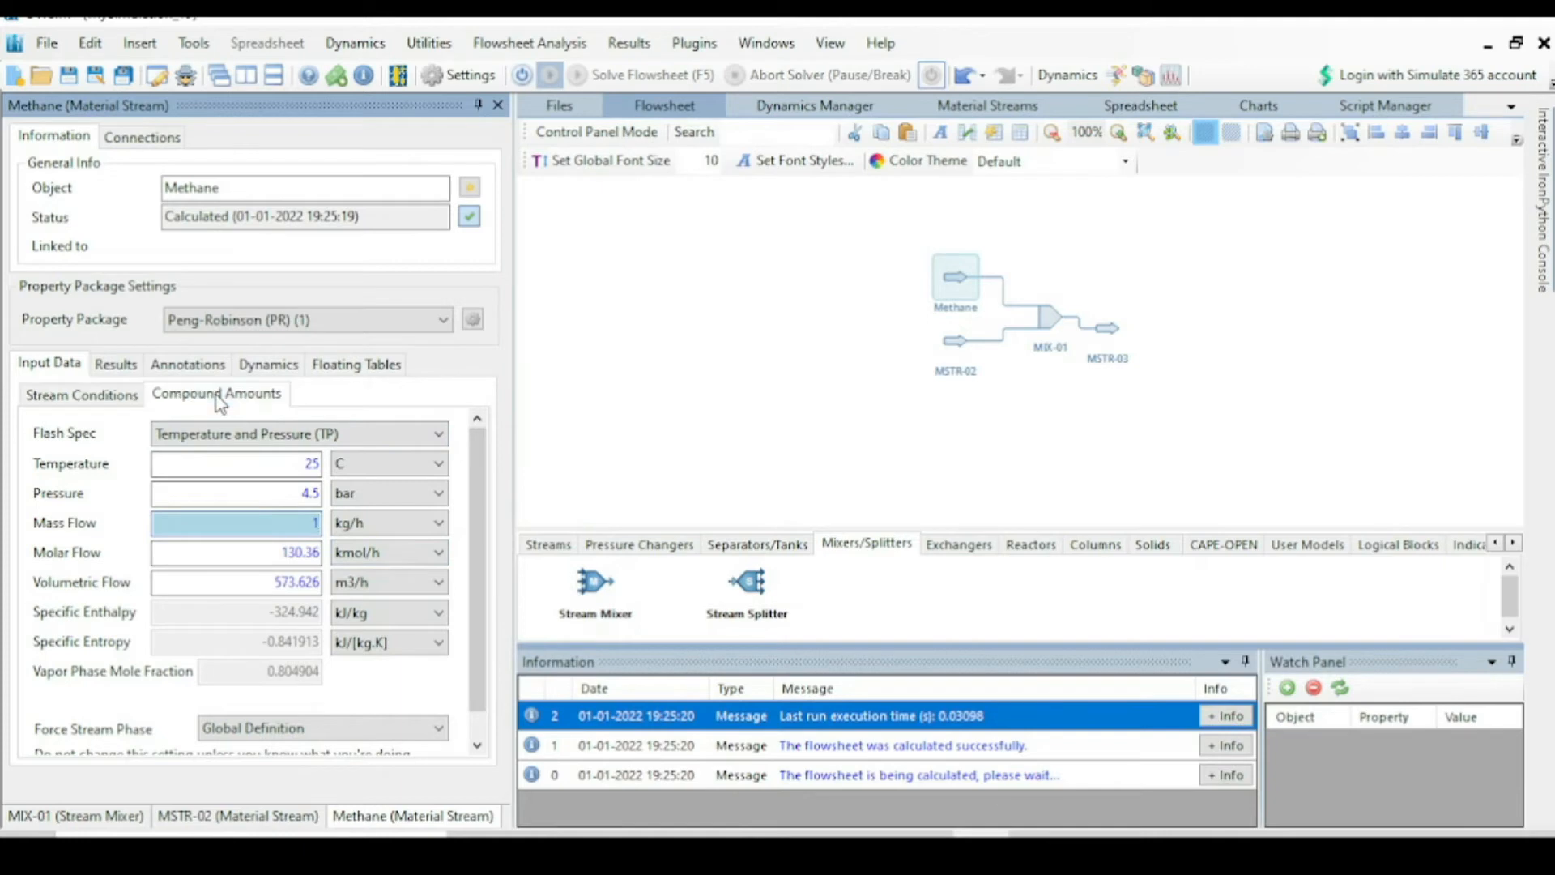
pyautogui.click(349, 523)
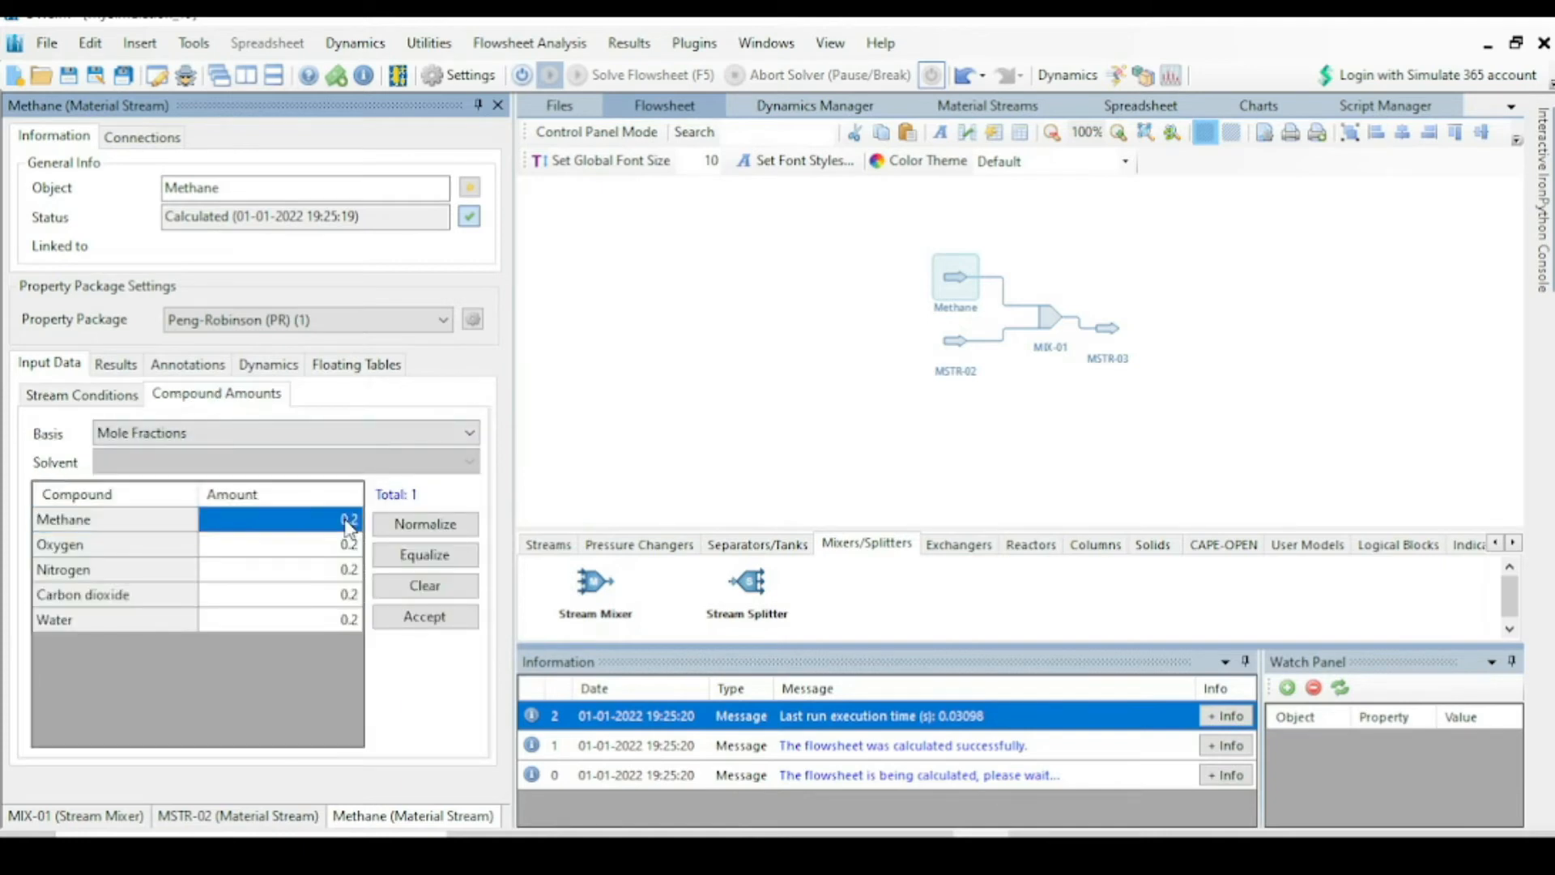
pyautogui.write('1')
pyautogui.press('Return')
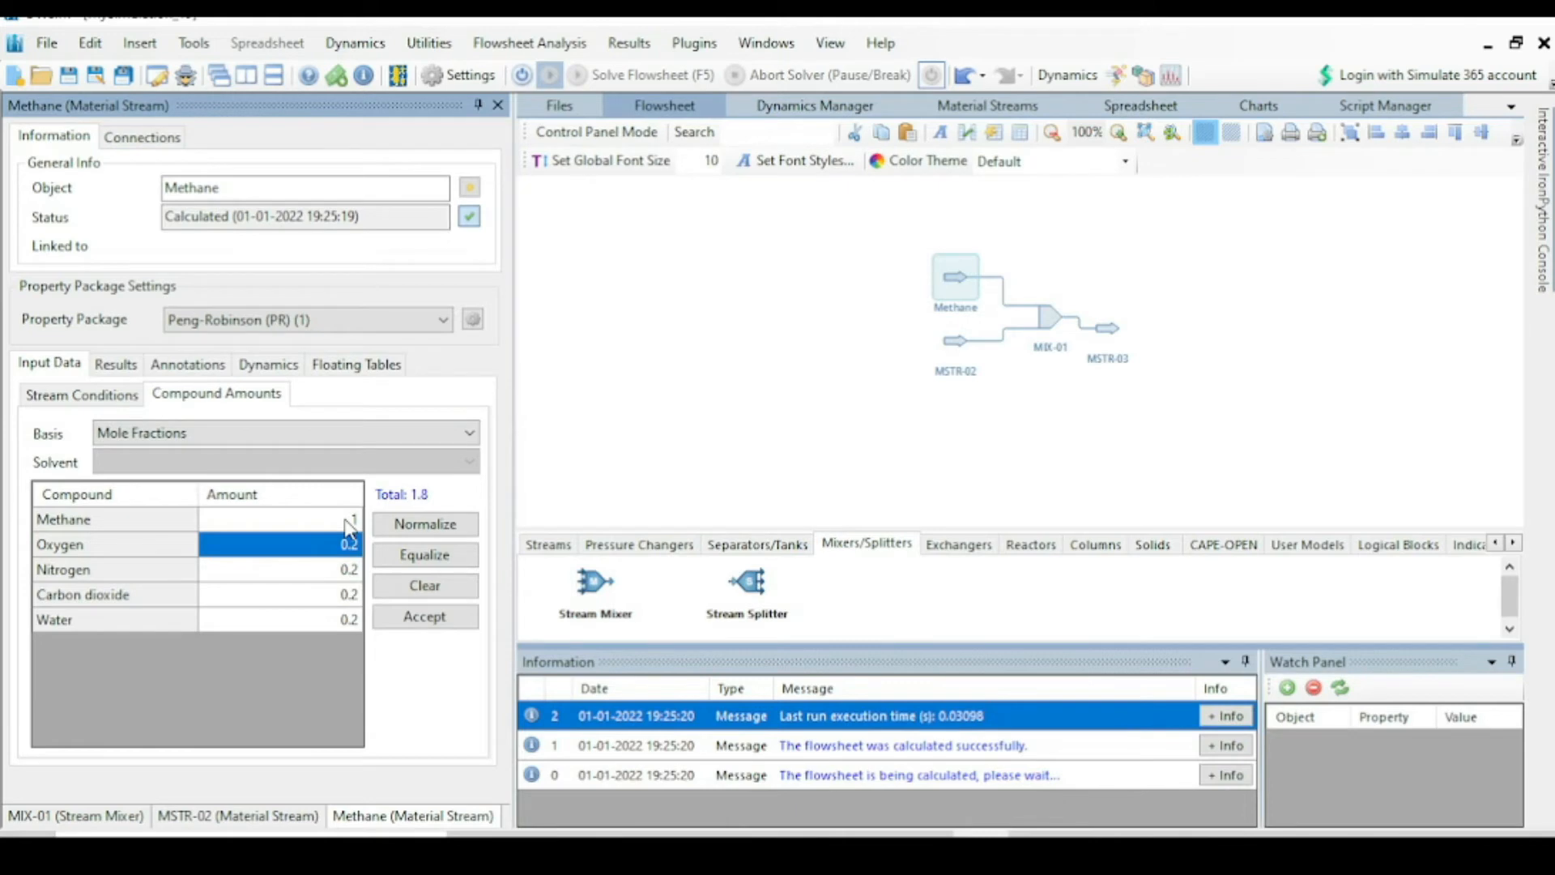
pyautogui.write('0')
pyautogui.press('Return')
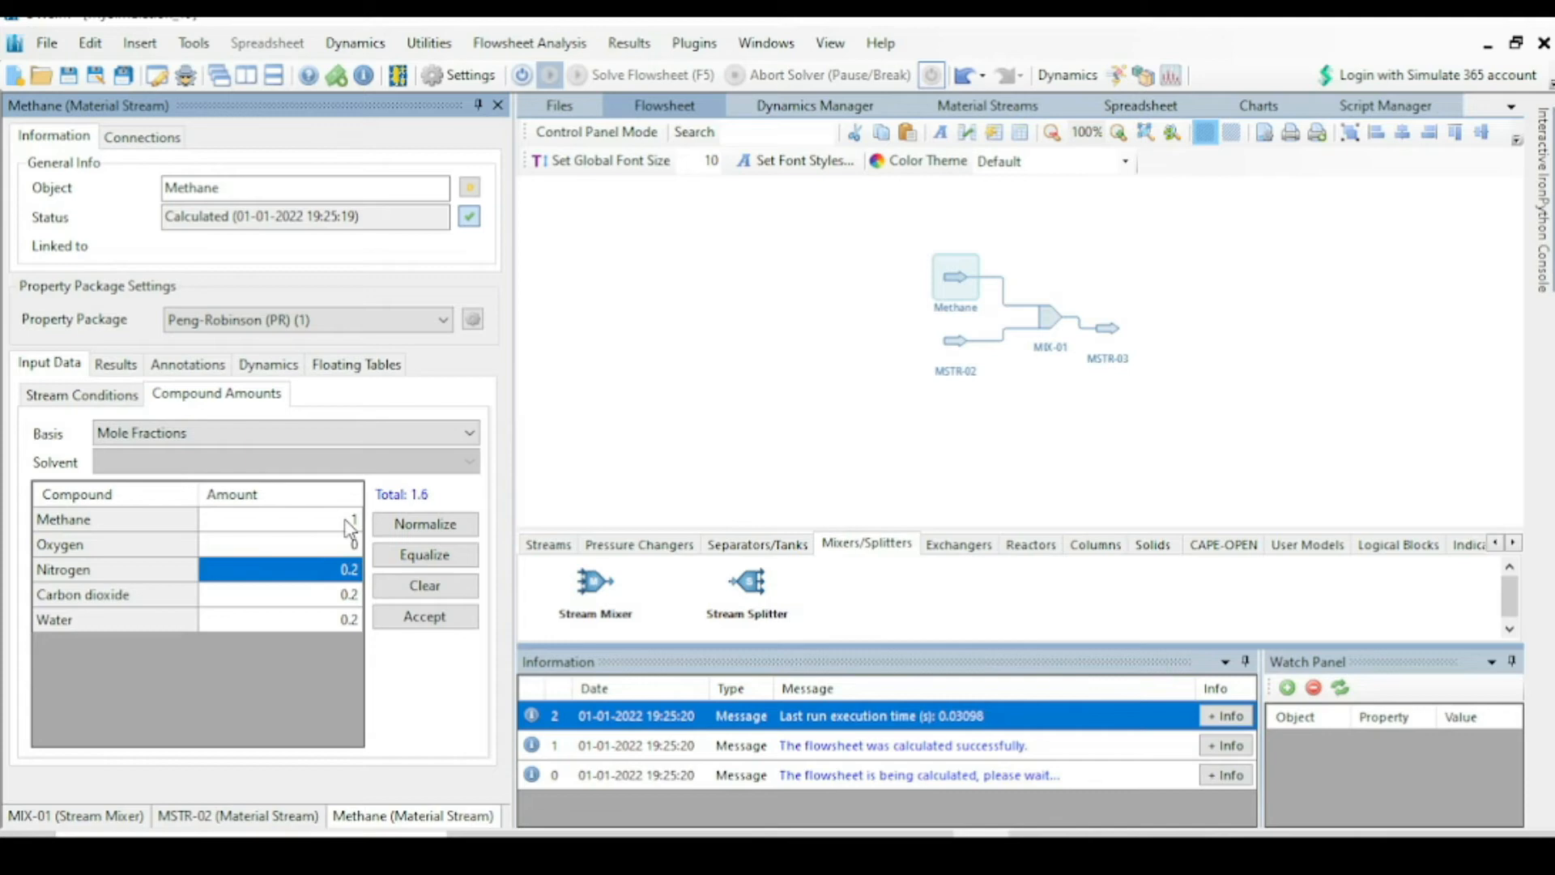
pyautogui.write('0')
pyautogui.press('Return')
pyautogui.write('0')
pyautogui.press('Return')
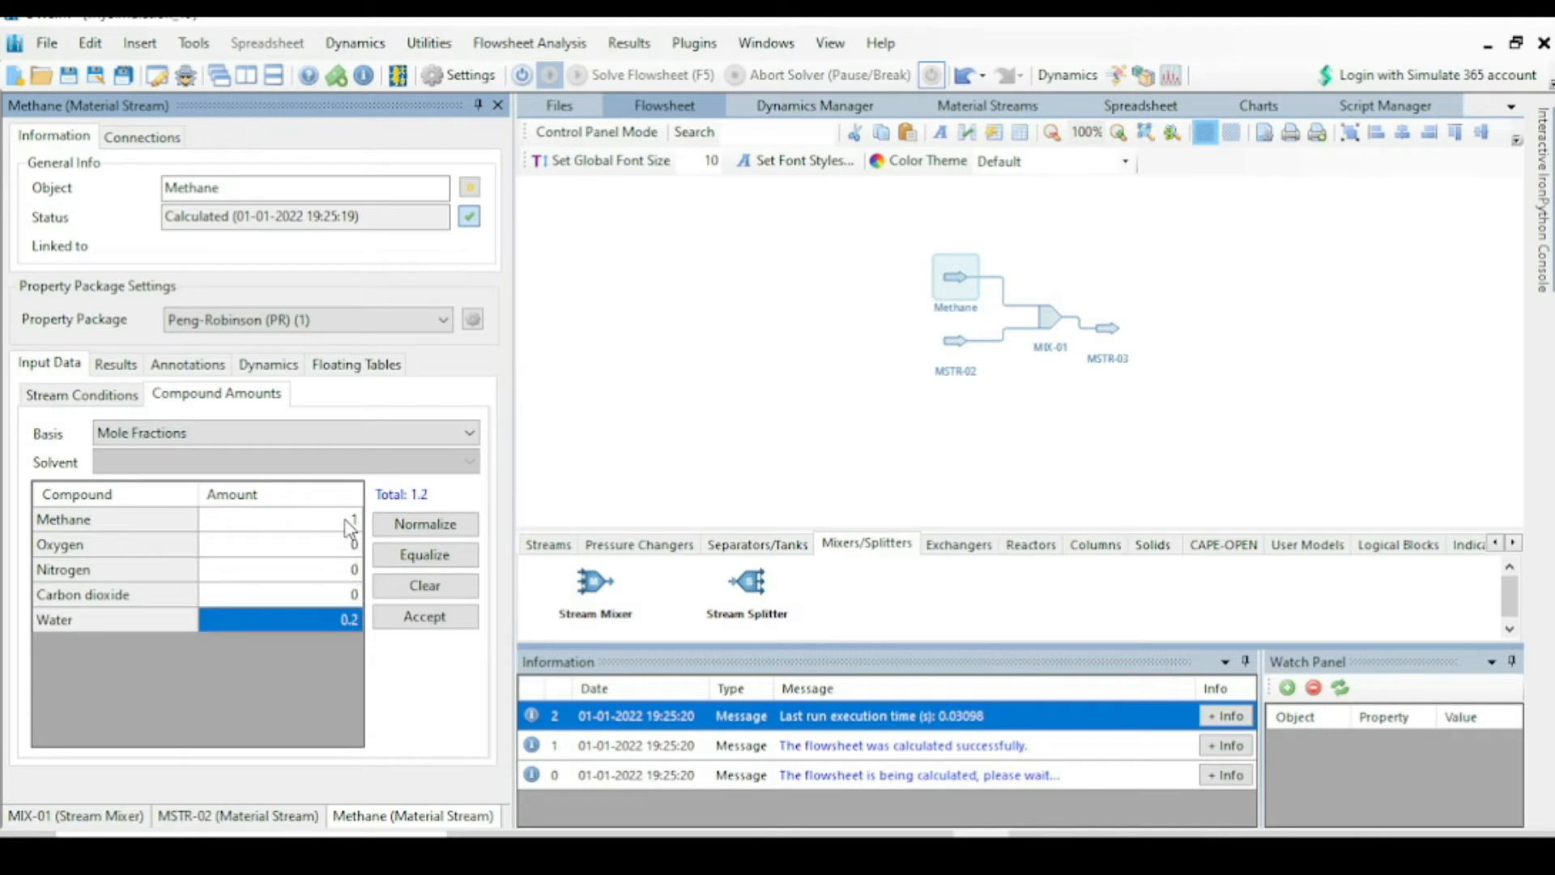
pyautogui.write('0')
pyautogui.press('Return')
pyautogui.click(431, 622)
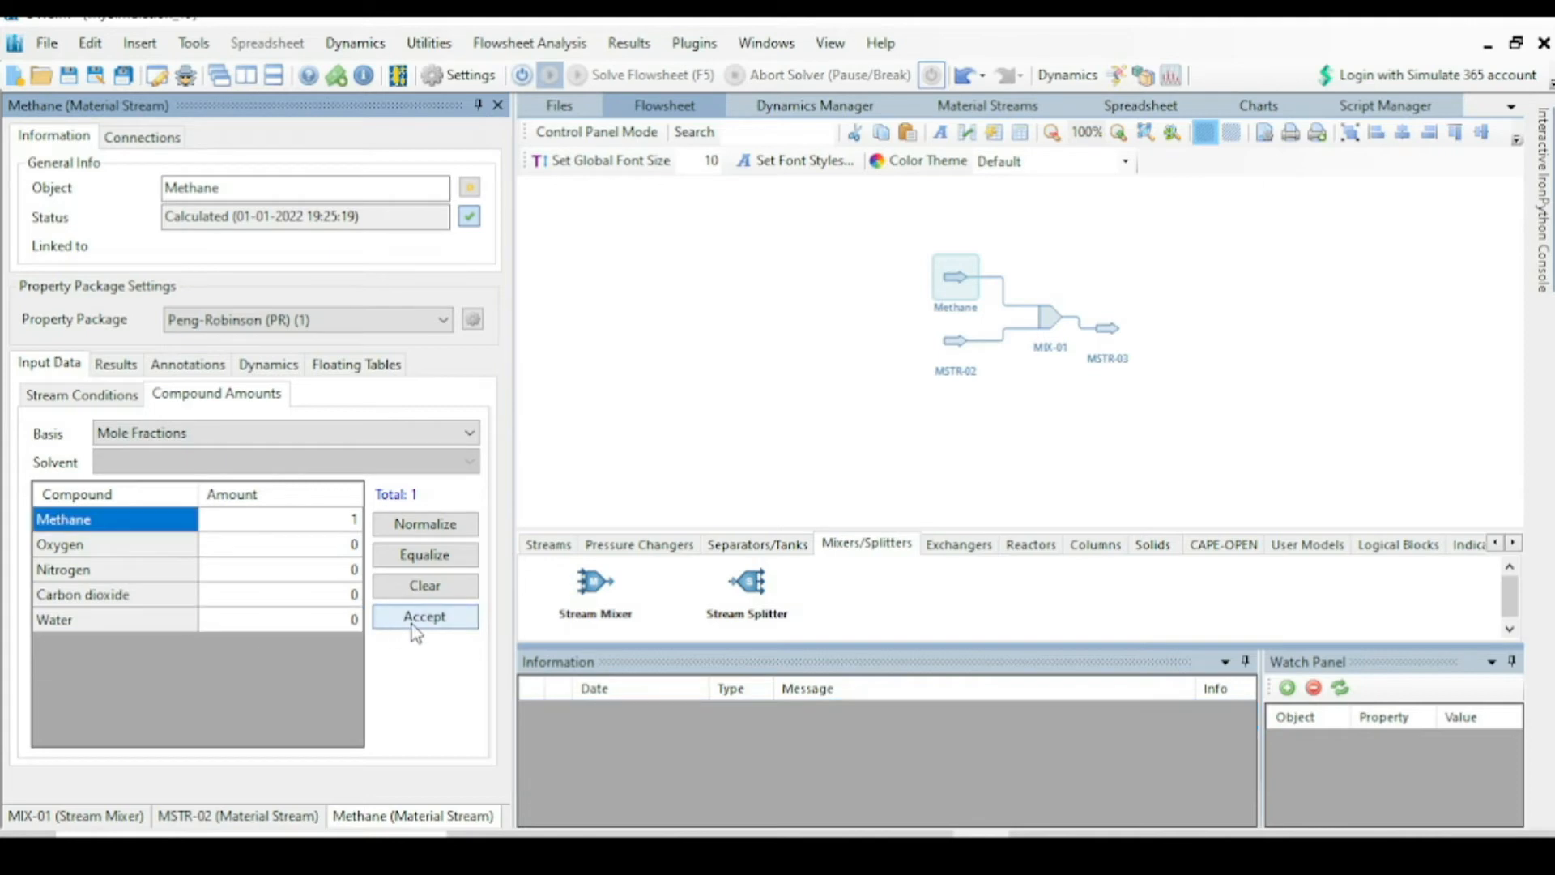
pyautogui.click(594, 489)
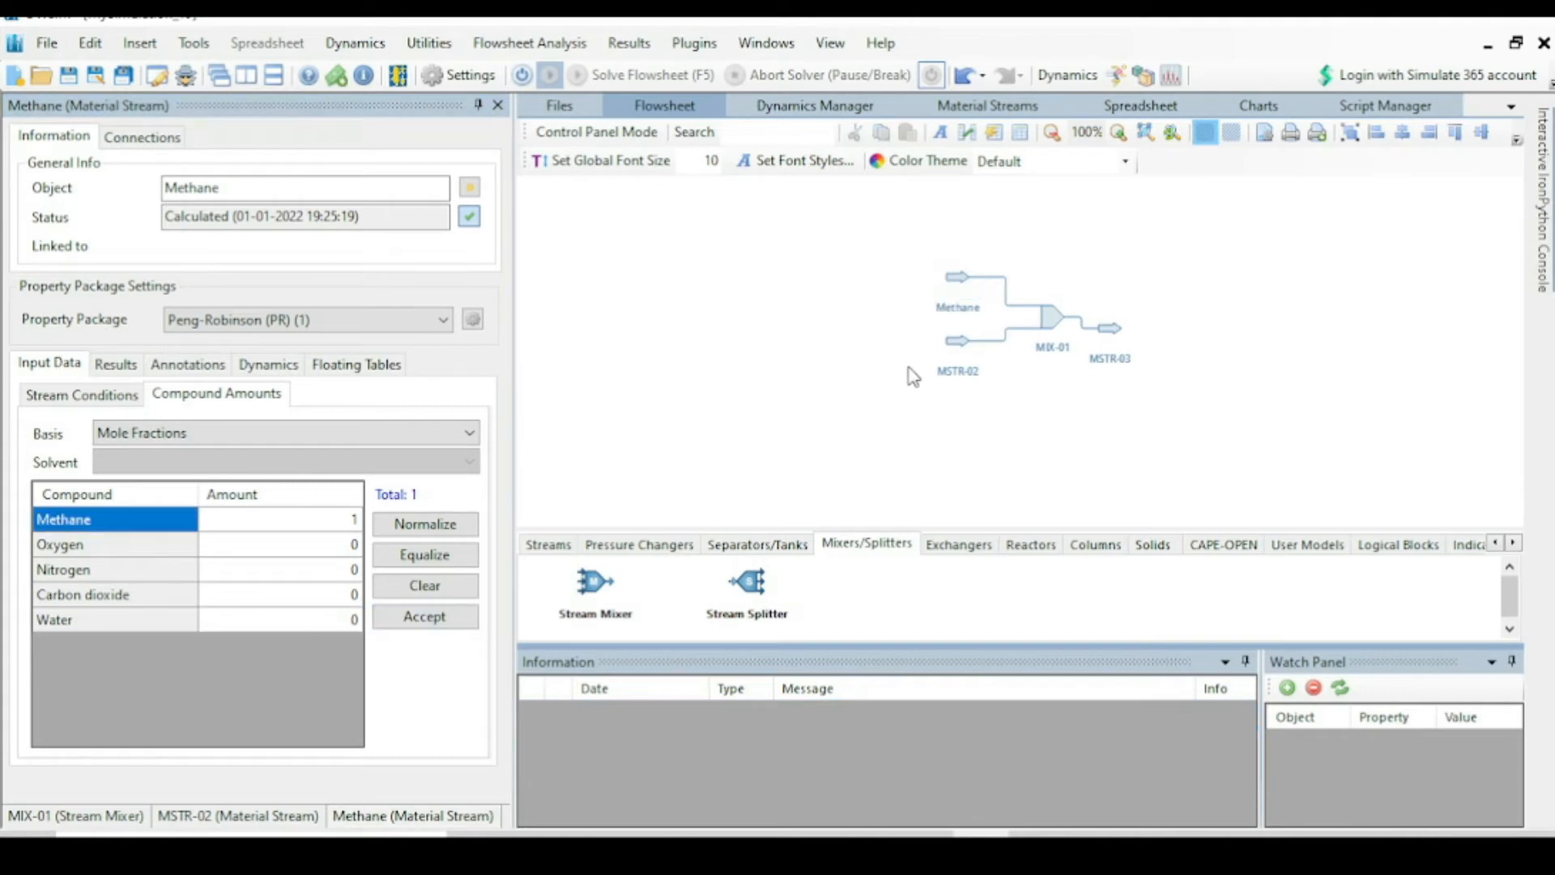
# Step: Rename the MSTR-02 stream as Air and set its pressure to 1.5 bar
pyautogui.click(959, 344)
pyautogui.moveTo(259, 190); pyautogui.dragTo(112, 186)
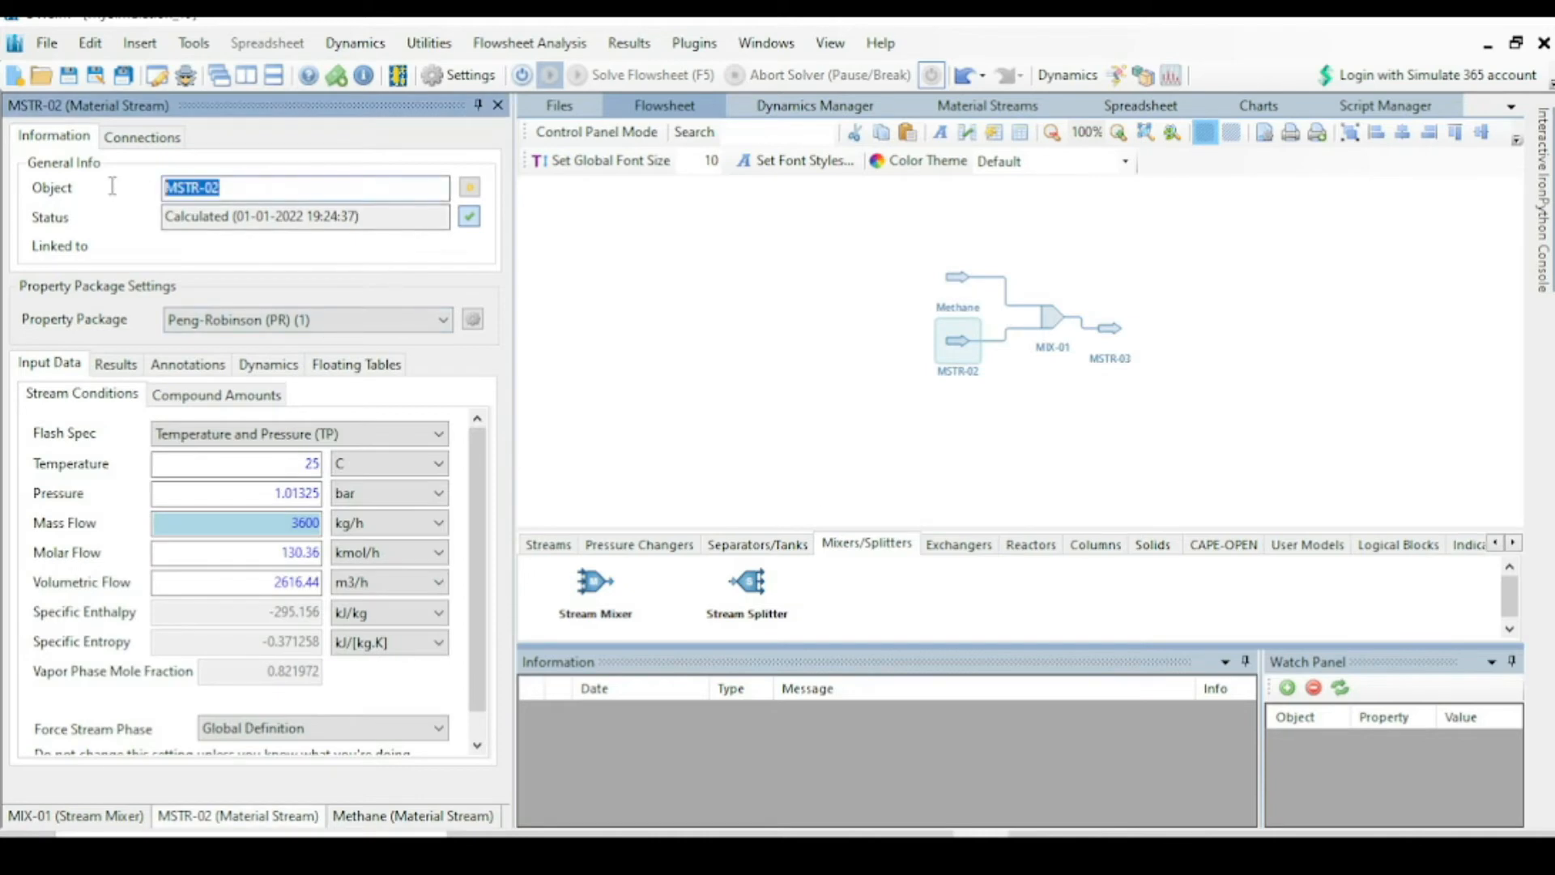
pyautogui.write('Air')
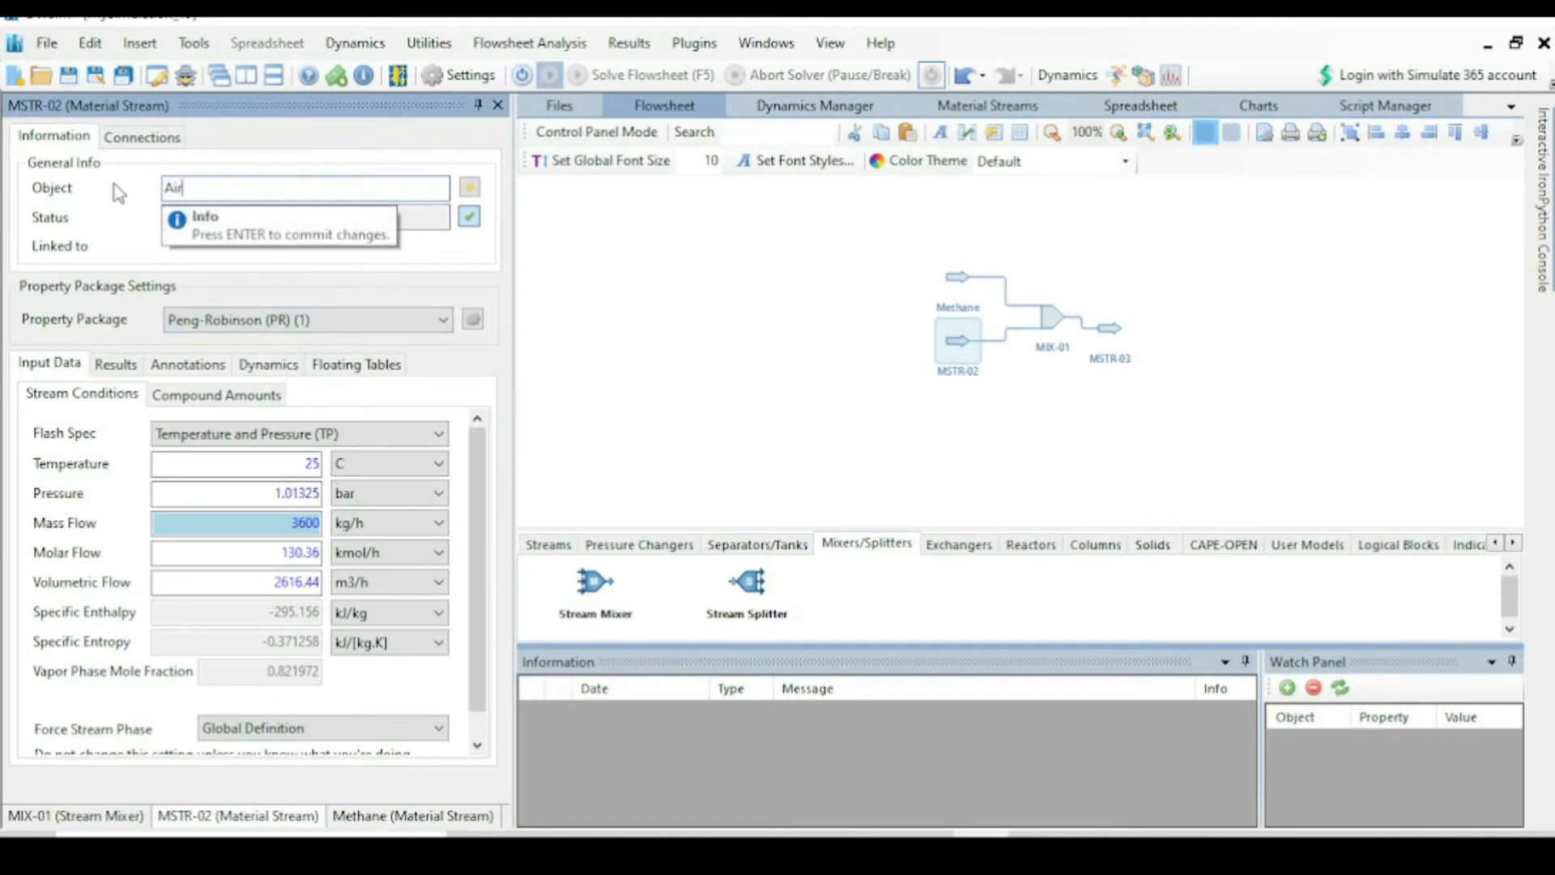
pyautogui.press('Return')
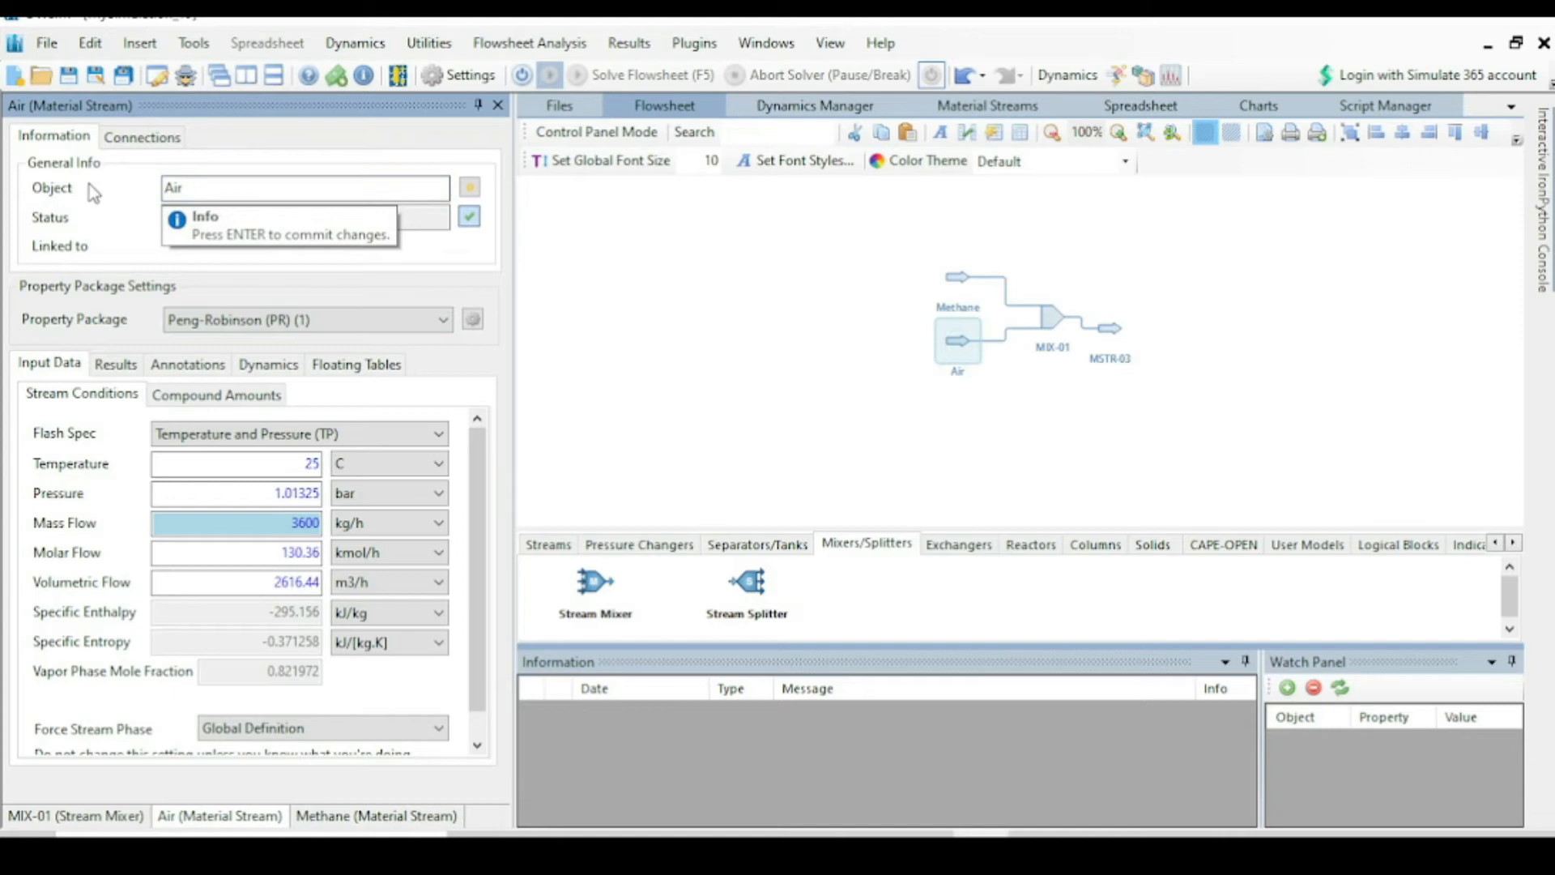
pyautogui.doubleClick(277, 492)
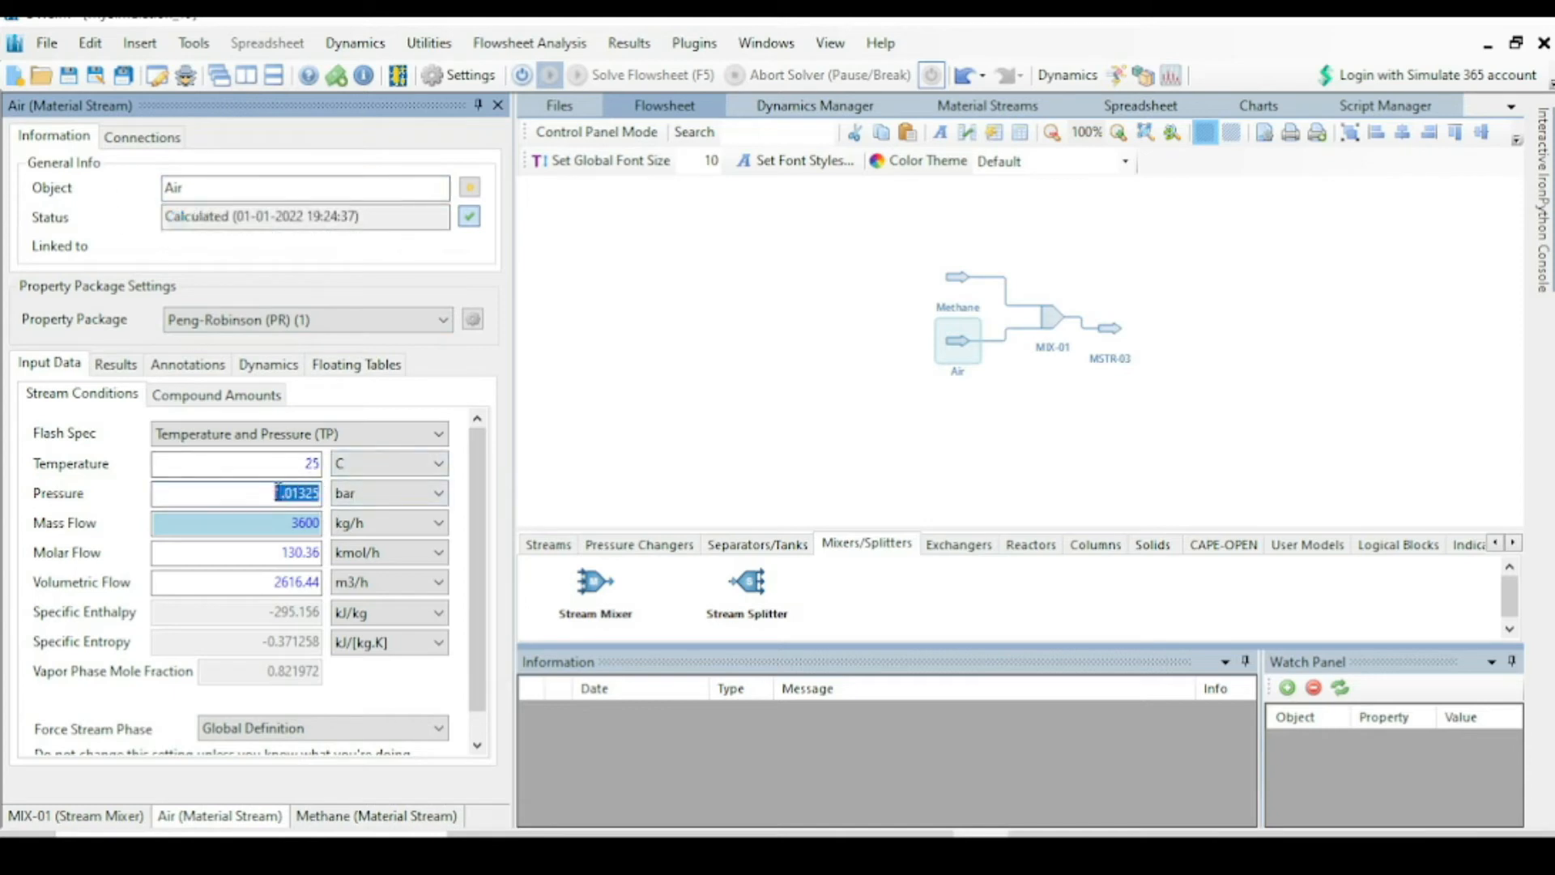
pyautogui.write('1.5')
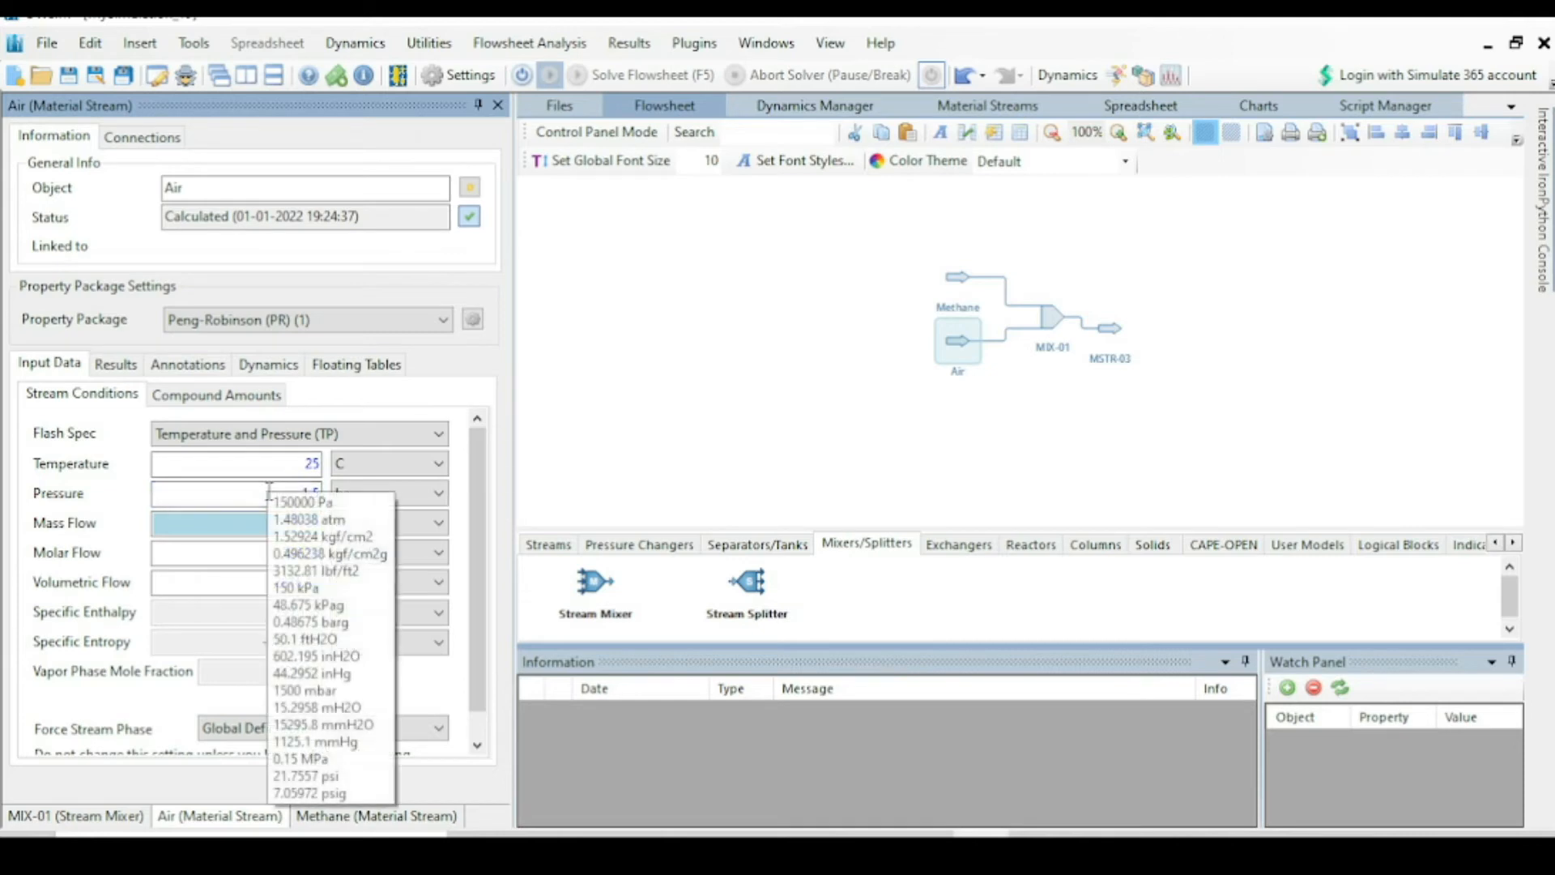
pyautogui.click(619, 453)
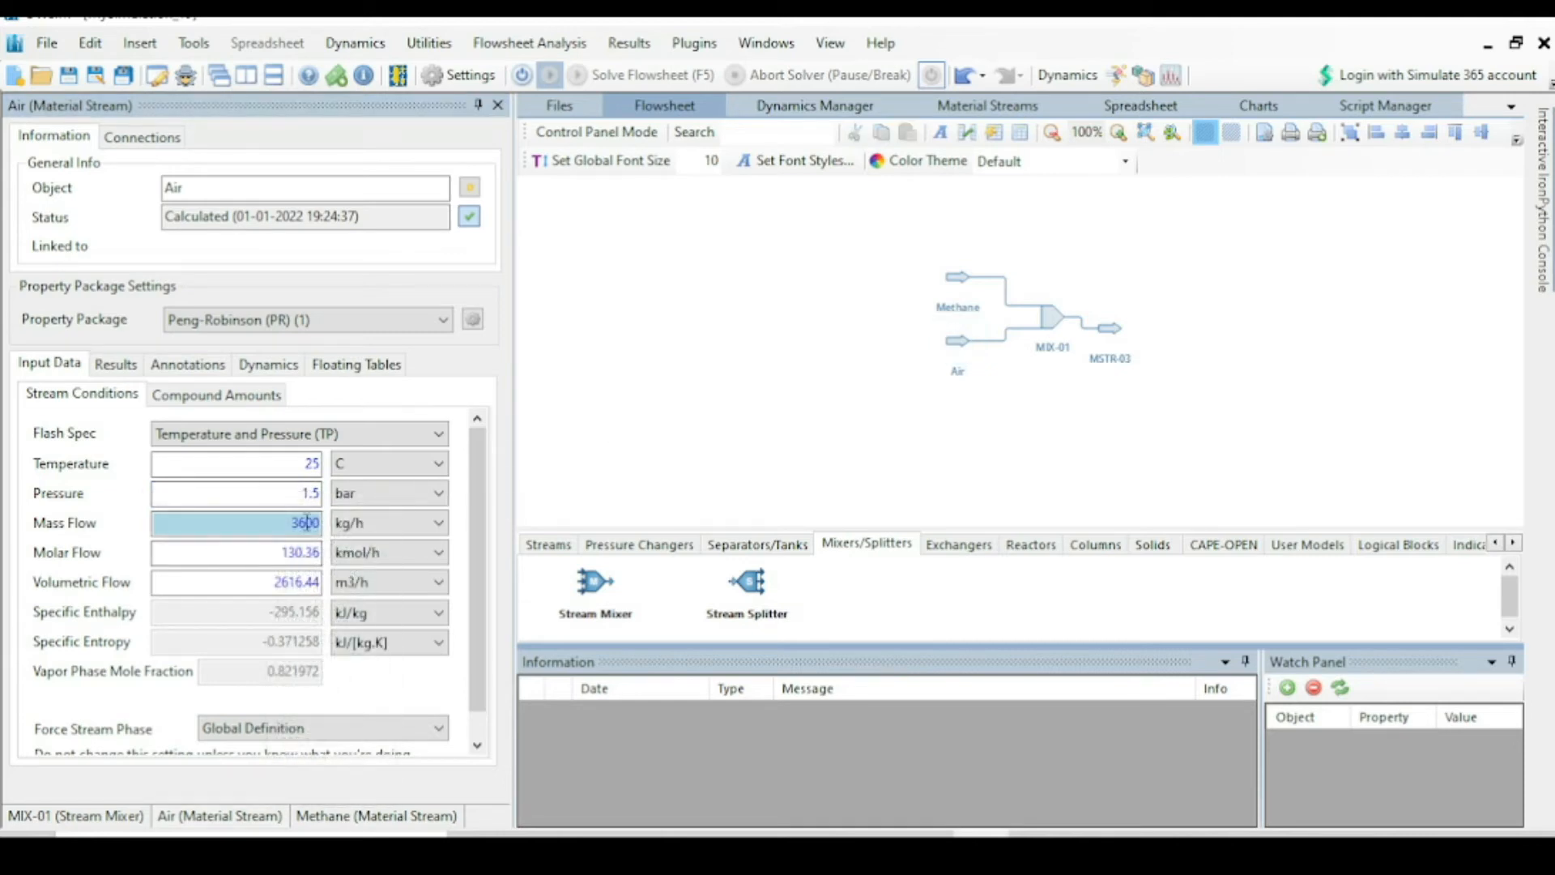
# Step: Set the Air stream's mole fractions to 0.2 oxygen and 0.8 nitrogen, with methane, carbon dioxide and water at 0, and accept them
pyautogui.click(216, 394)
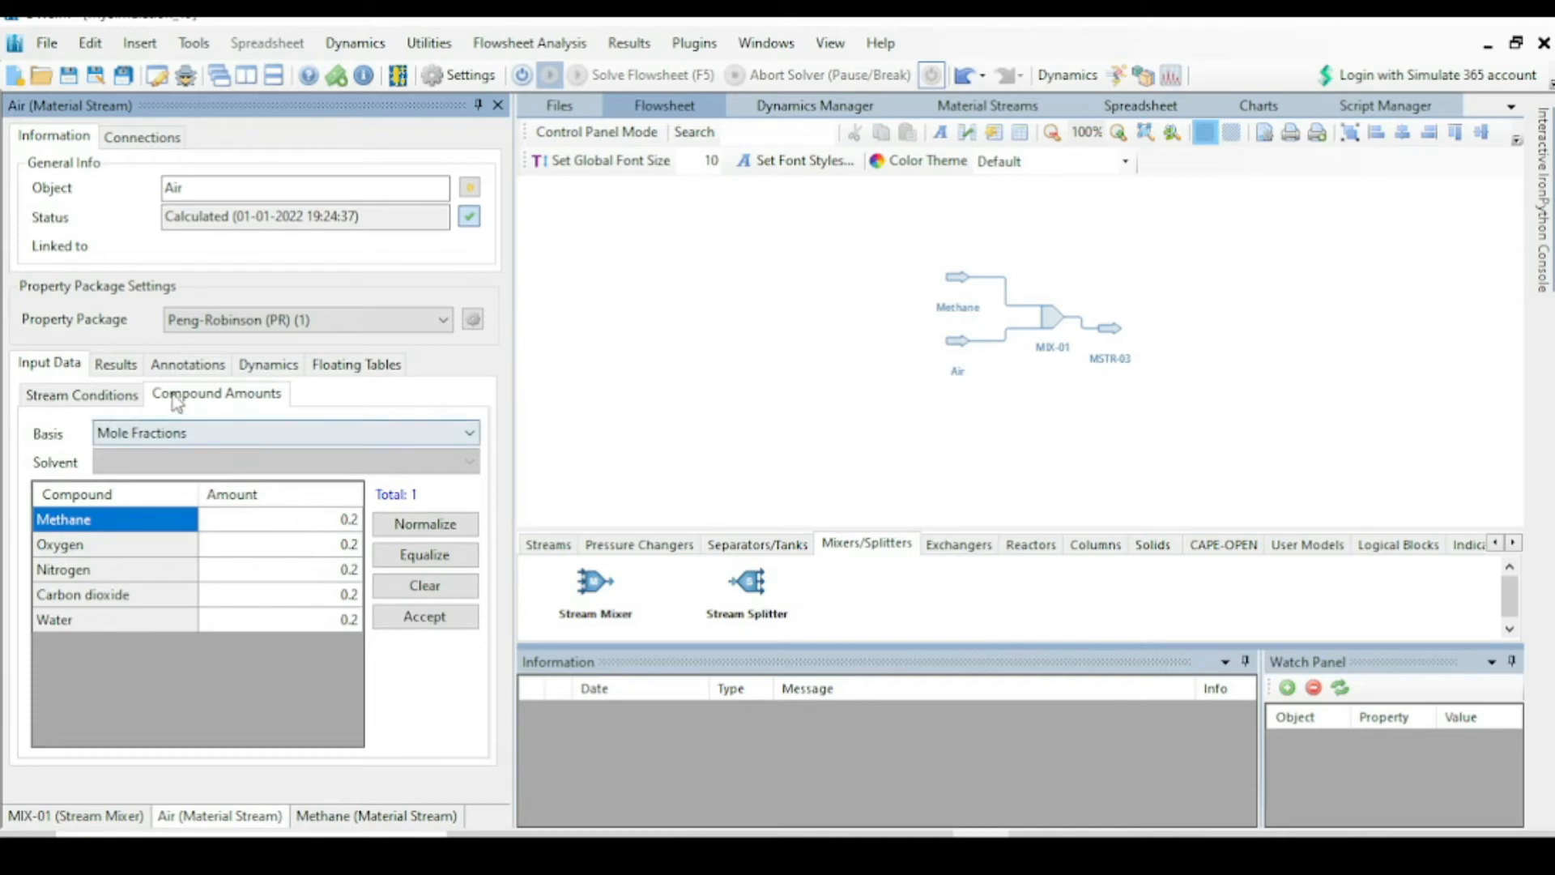
pyautogui.click(320, 527)
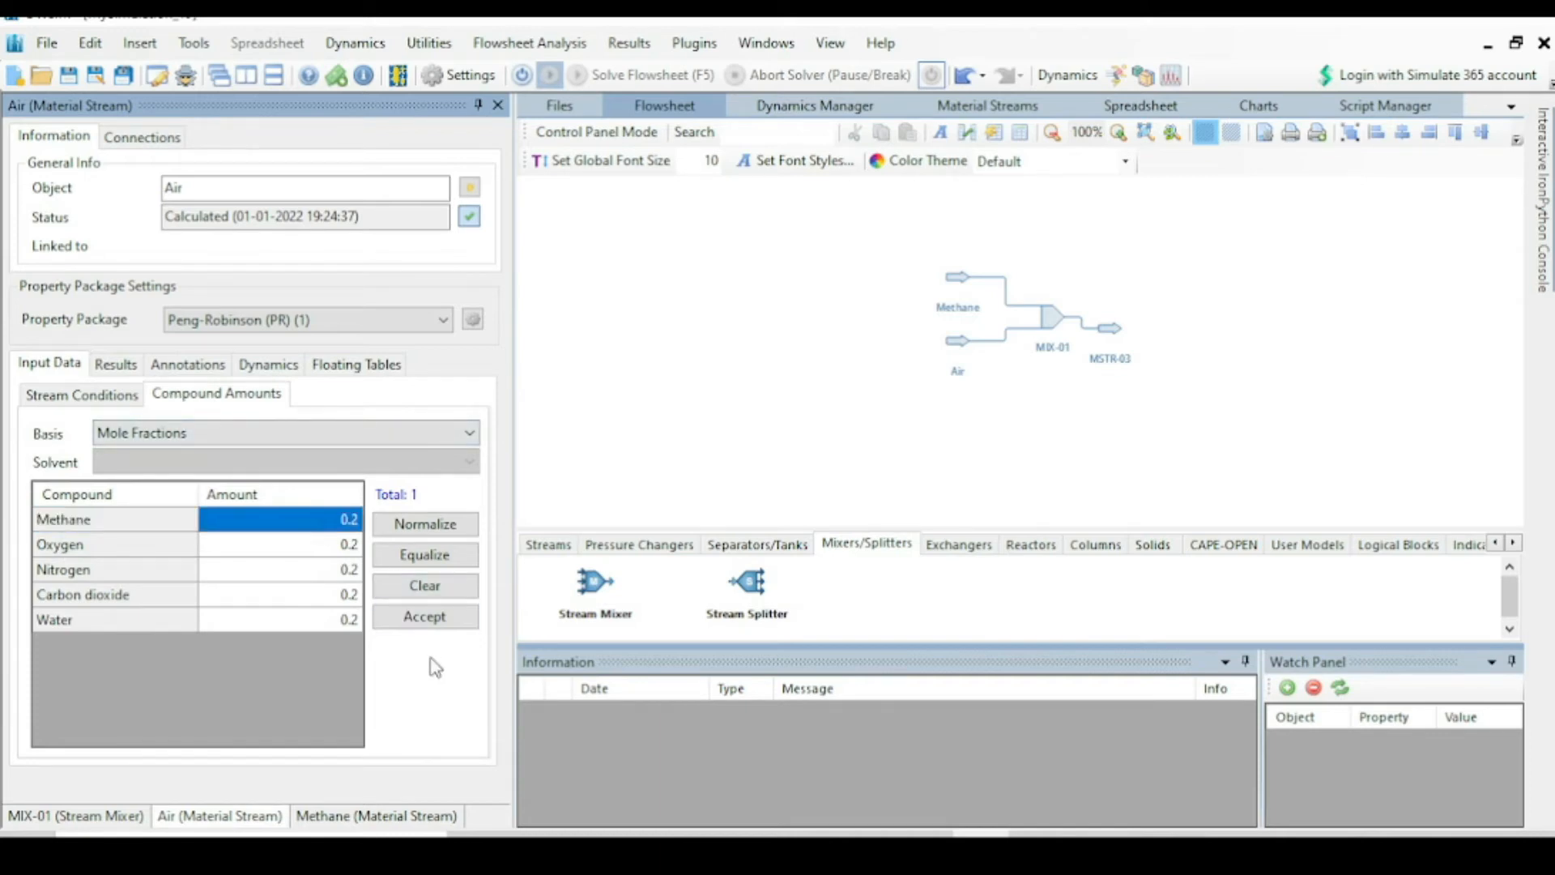
pyautogui.write('0')
pyautogui.press('Return')
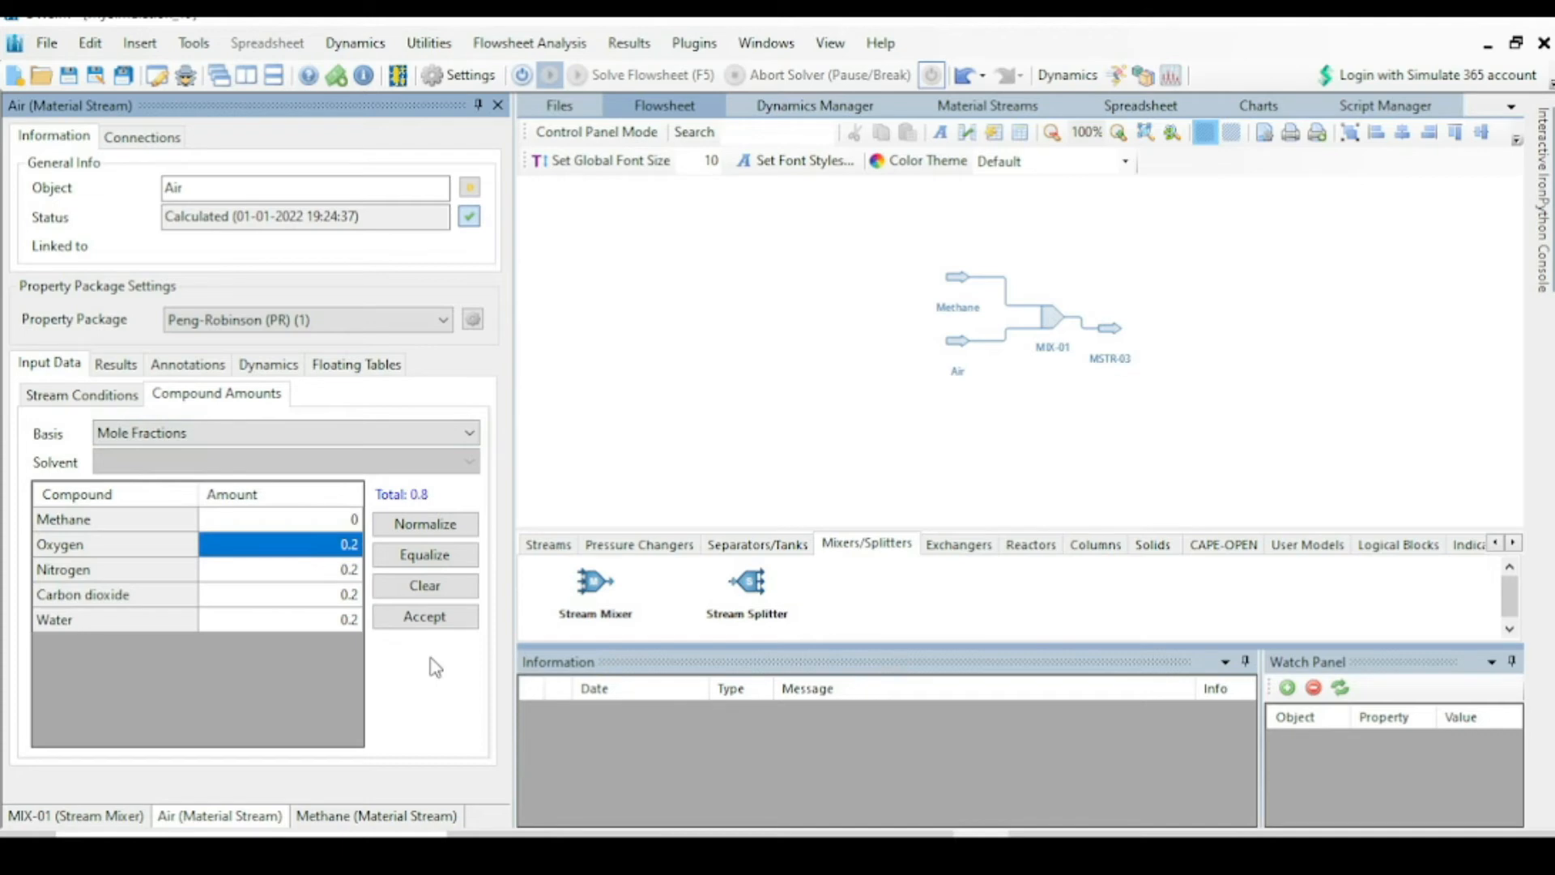
pyautogui.press('Down')
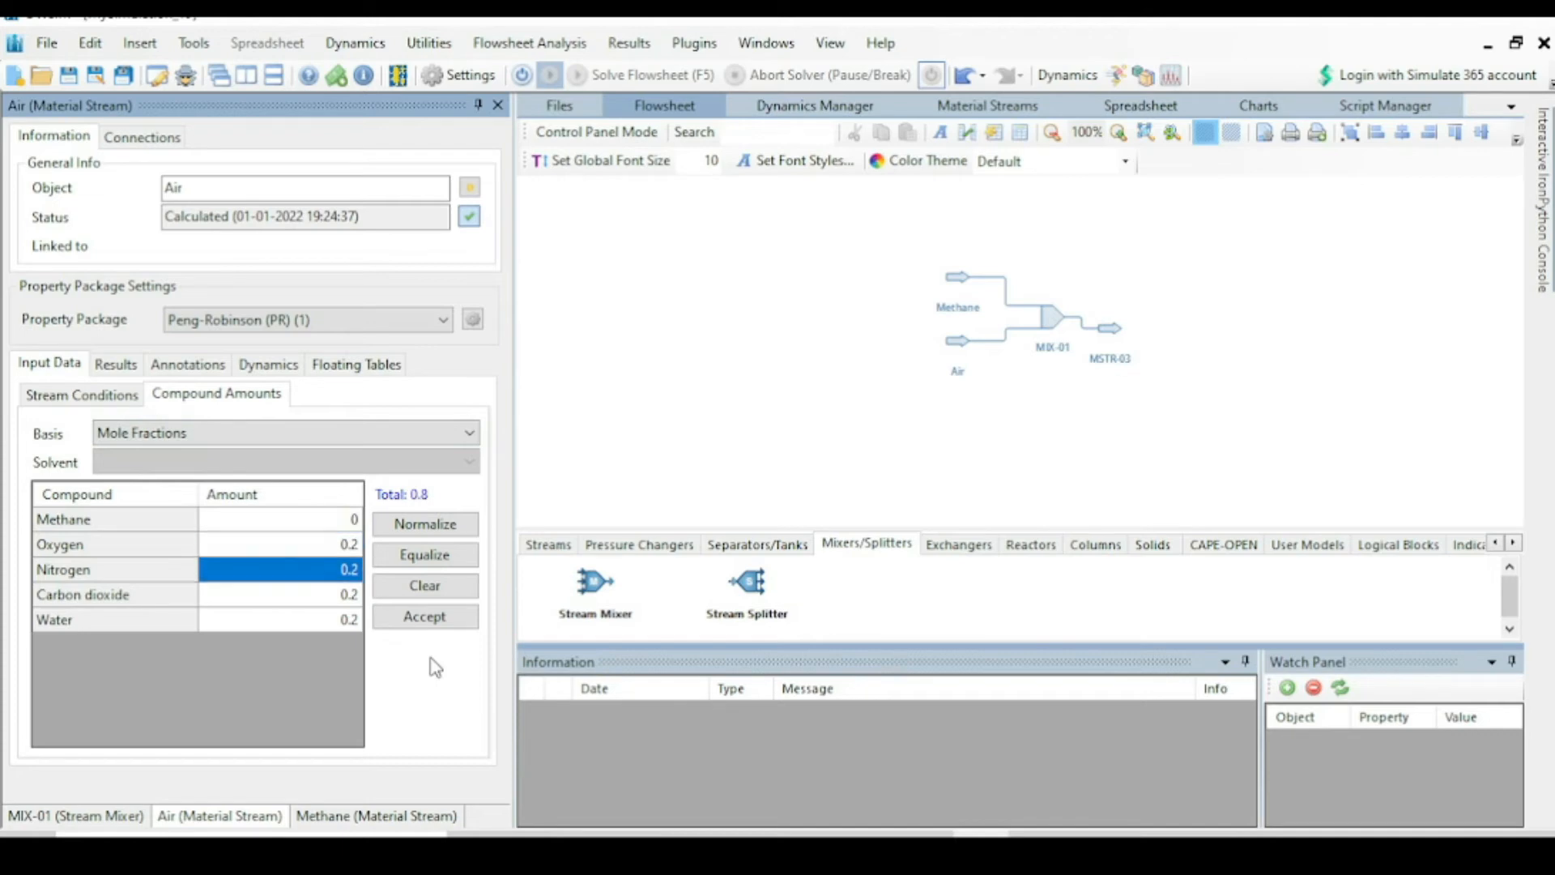
pyautogui.write('0.8')
pyautogui.press('Return')
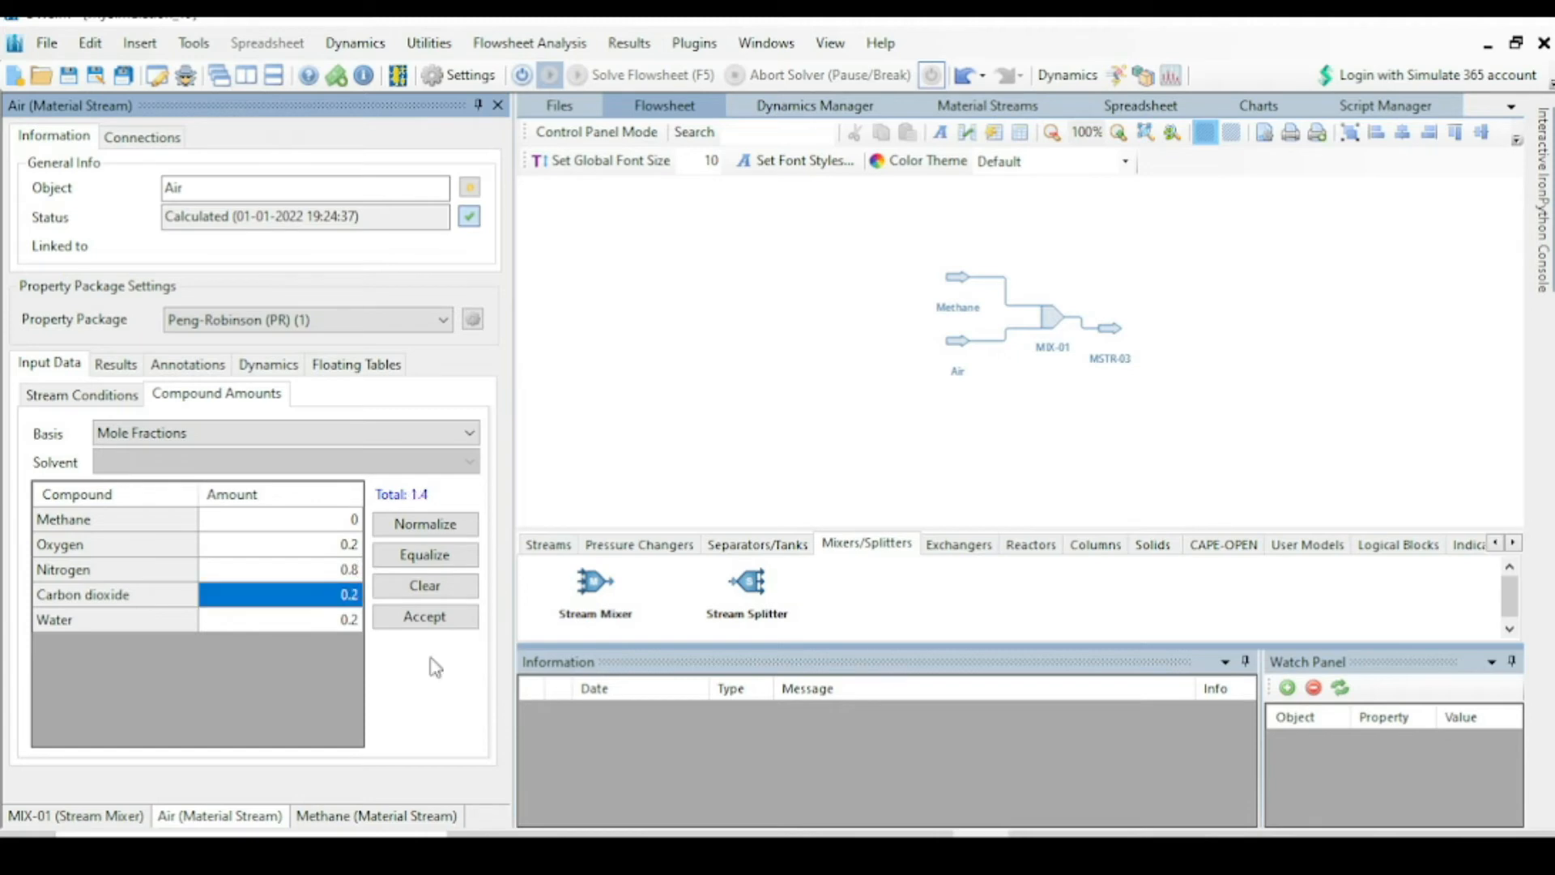
pyautogui.write('0')
pyautogui.press('Return')
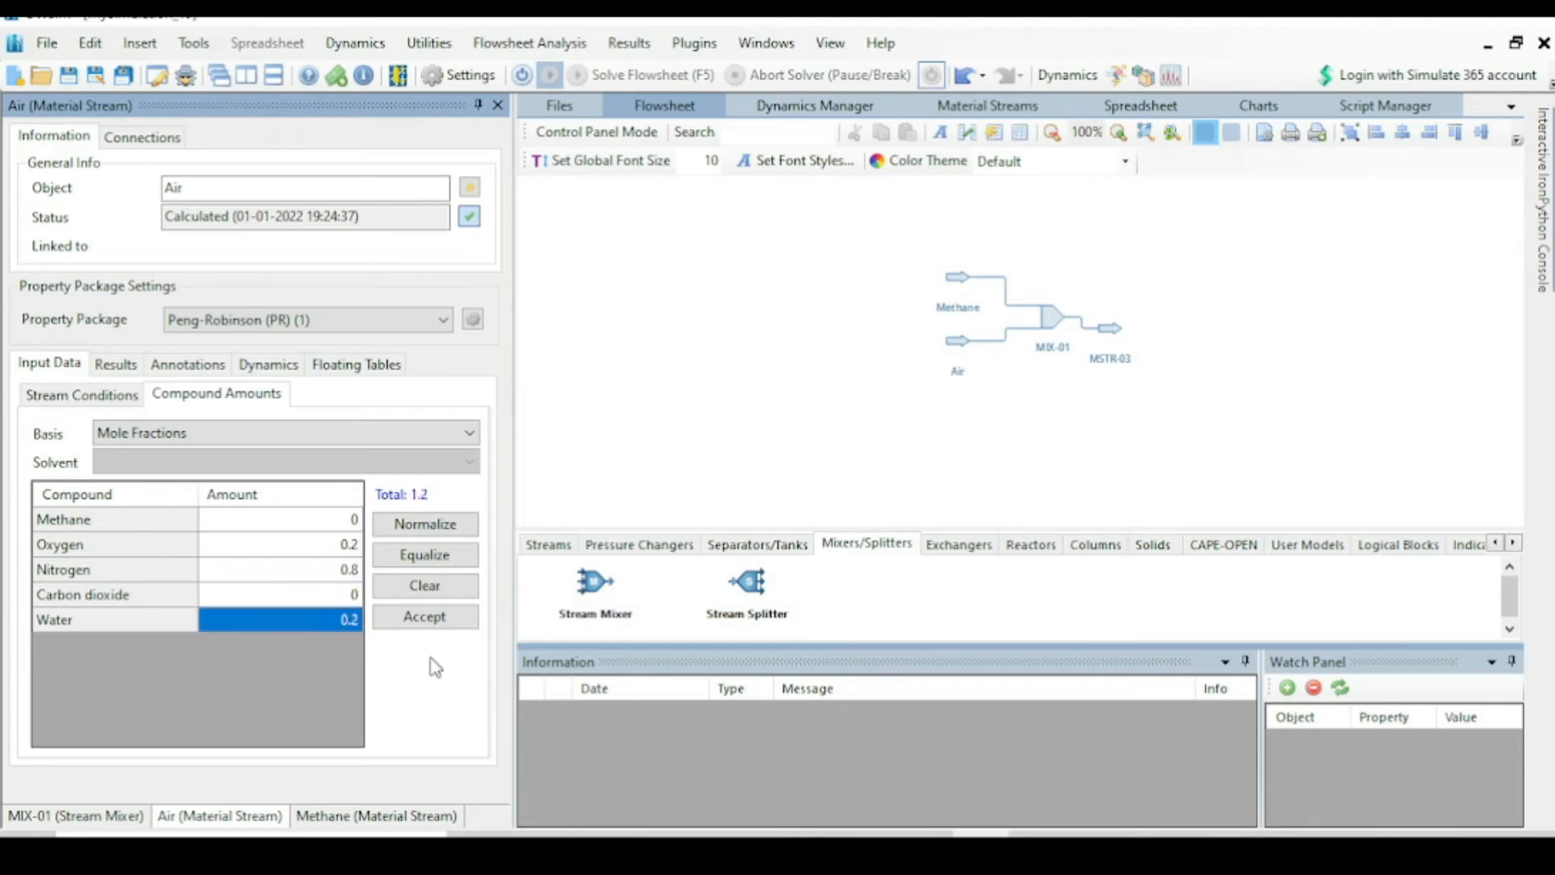
pyautogui.write('0')
pyautogui.press('Return')
pyautogui.click(405, 626)
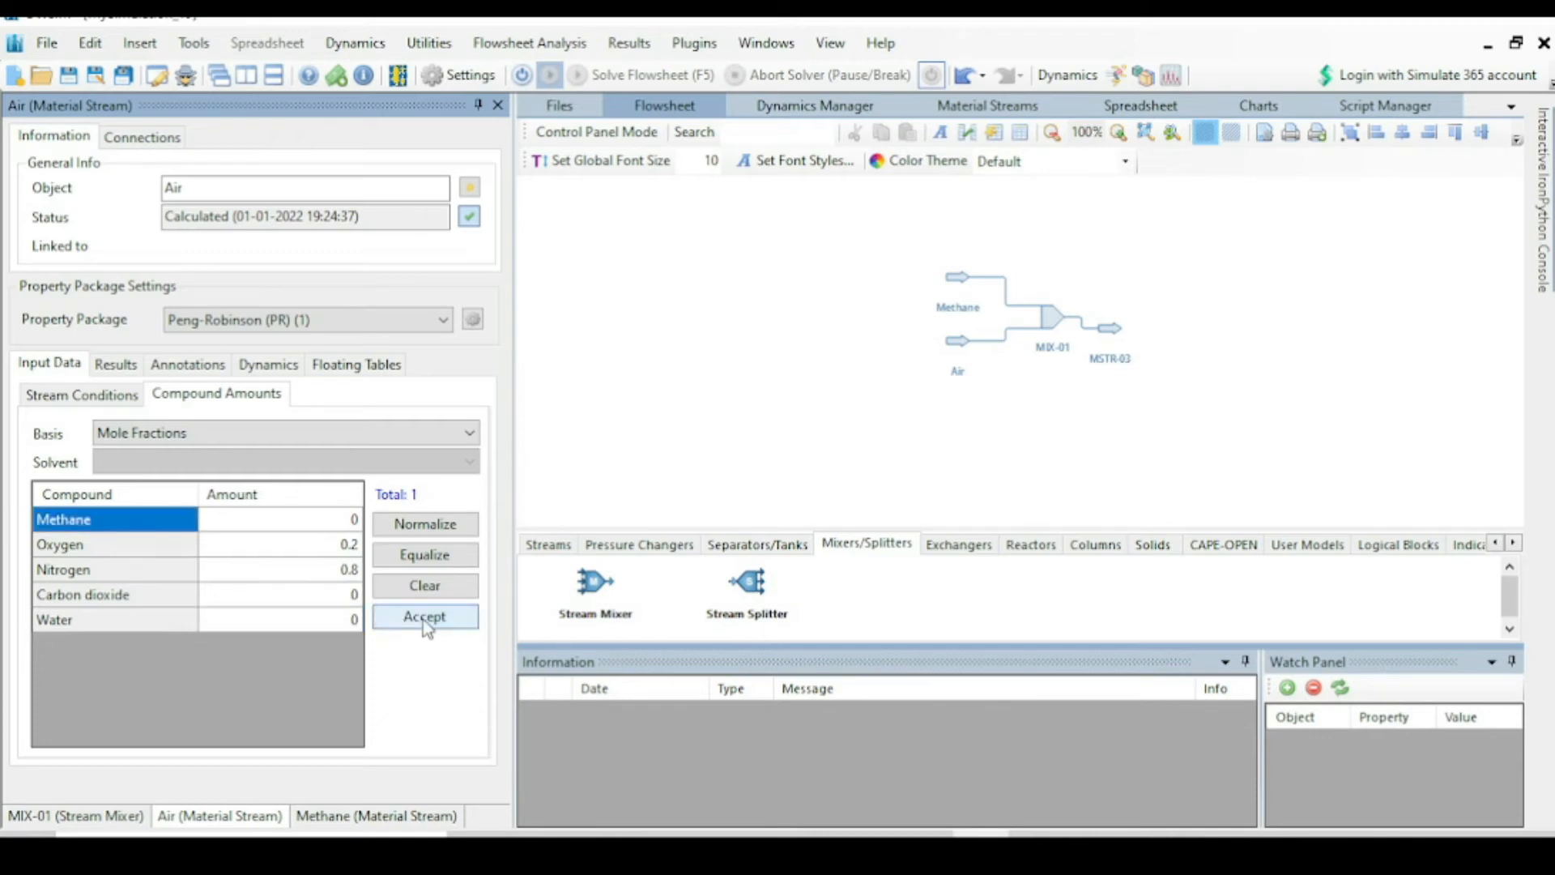
# Step: Return to the Air stream's conditions and consult the Excess Oxygen slide in PowerPoint for the moles of air needed per mole of methane
pyautogui.click(68, 399)
pyautogui.doubleClick(304, 524)
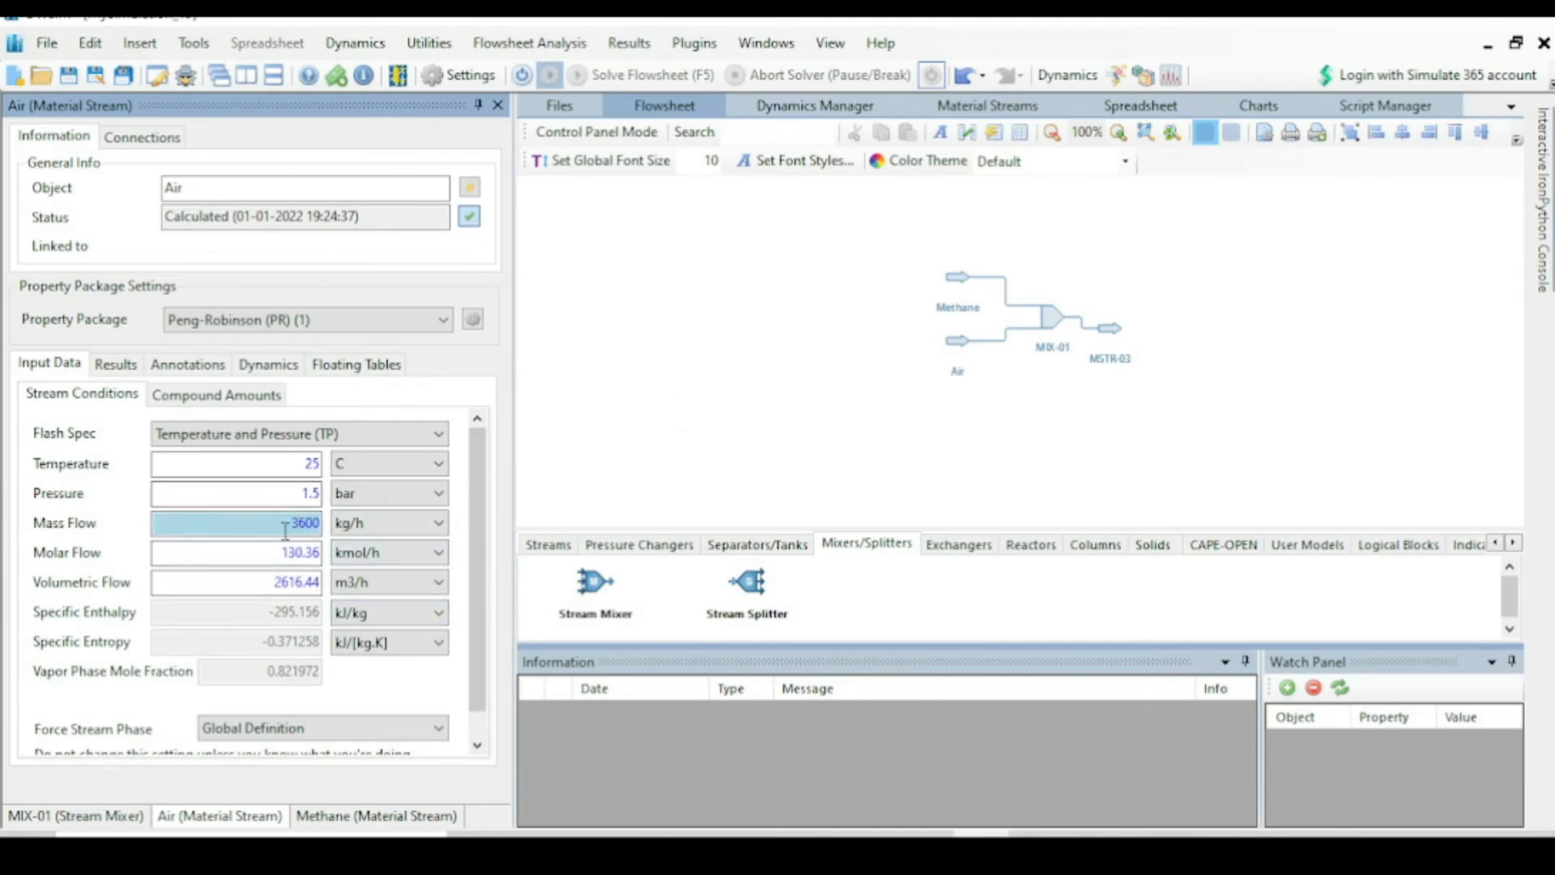
pyautogui.click(812, 835)
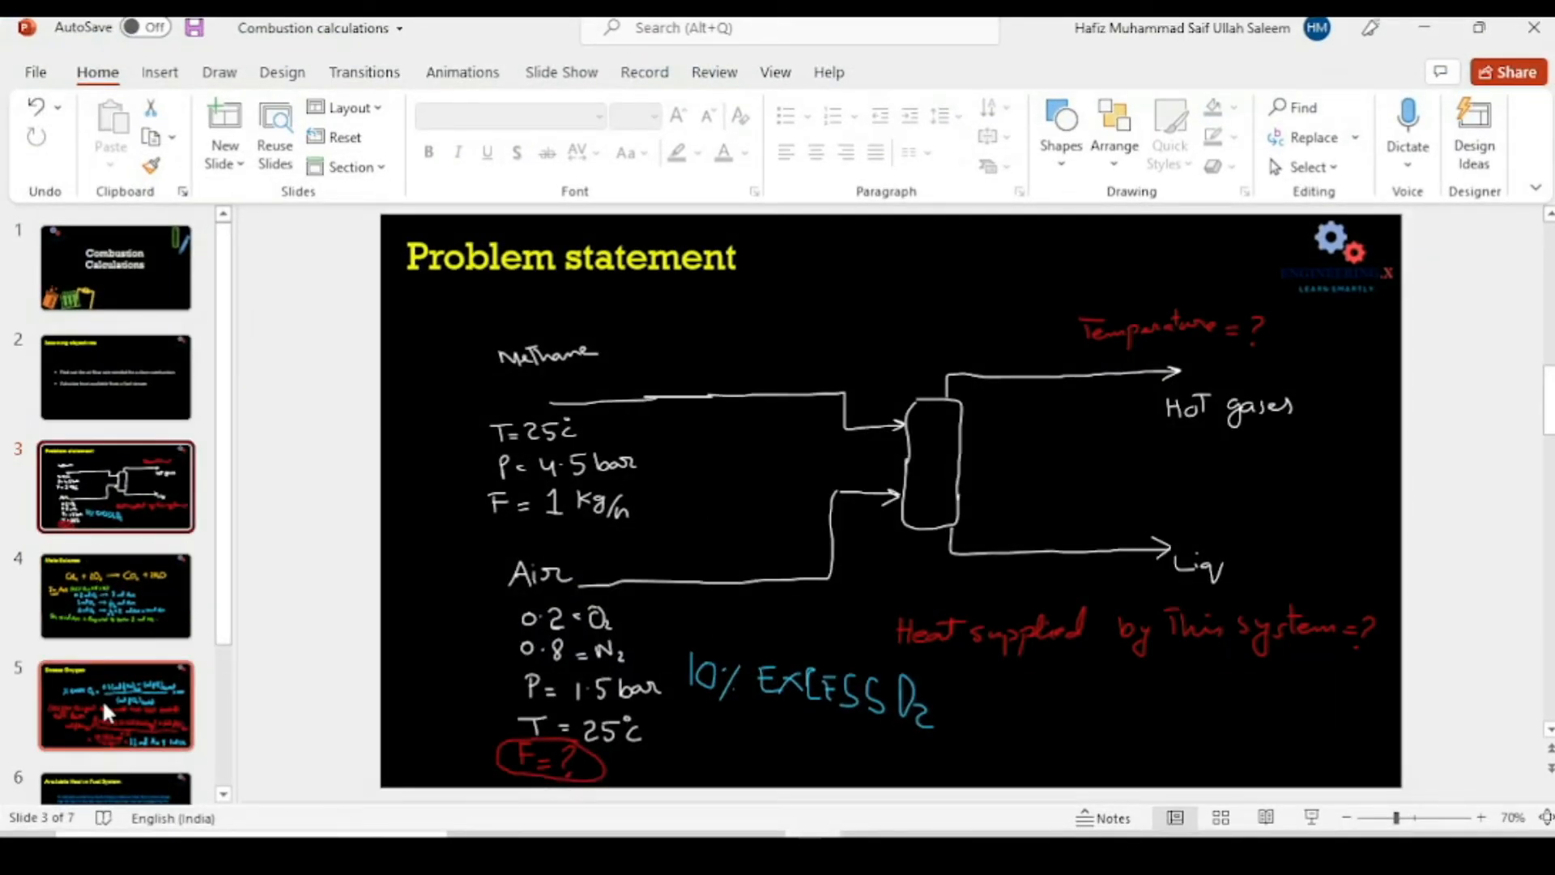
pyautogui.click(102, 699)
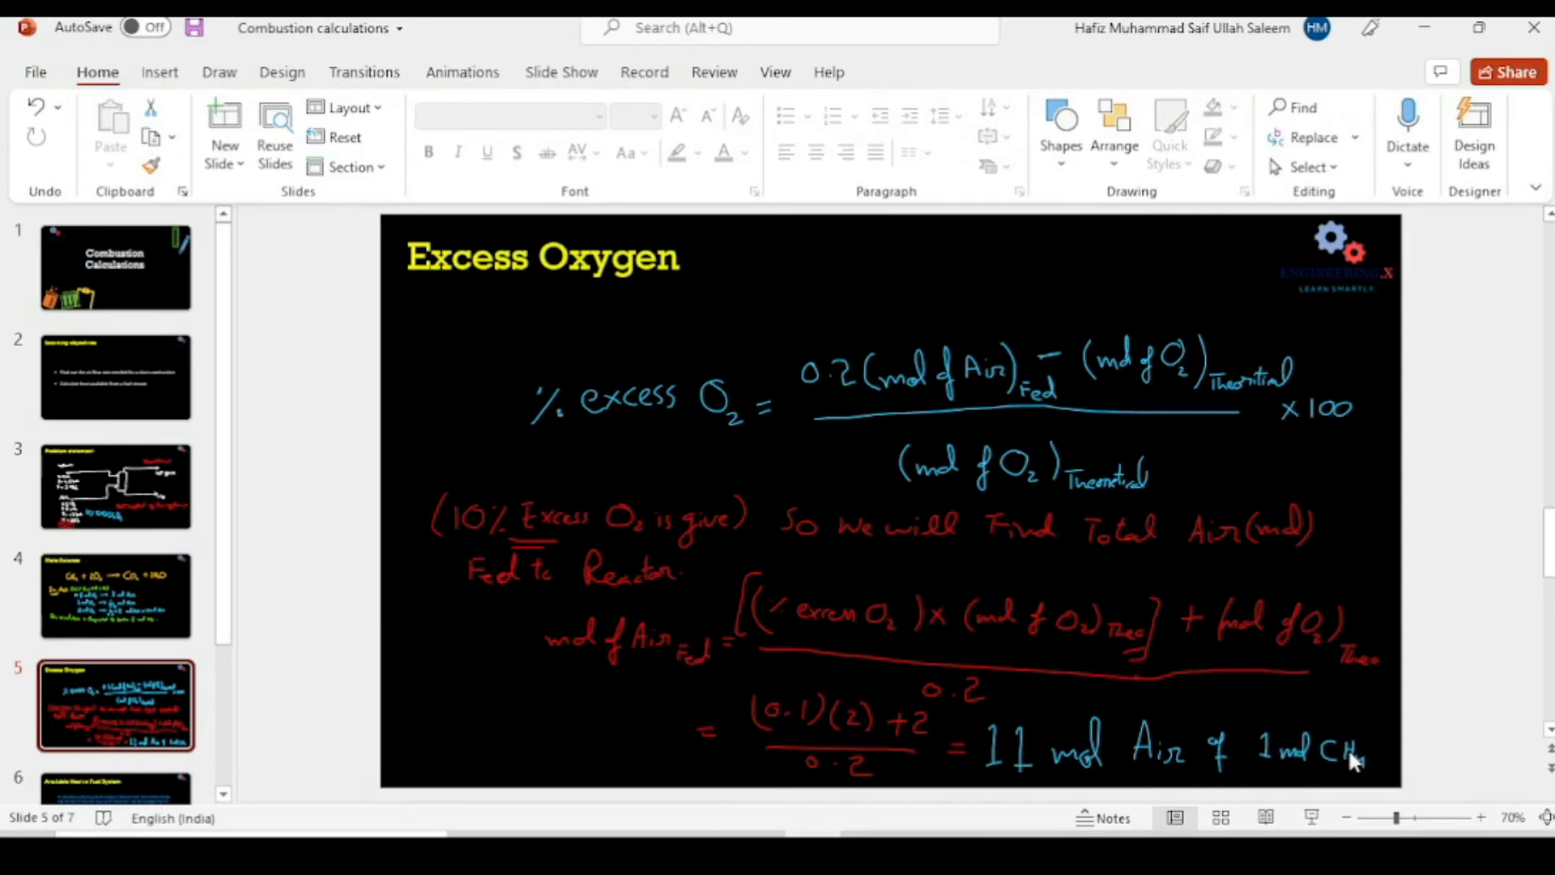
pyautogui.click(980, 834)
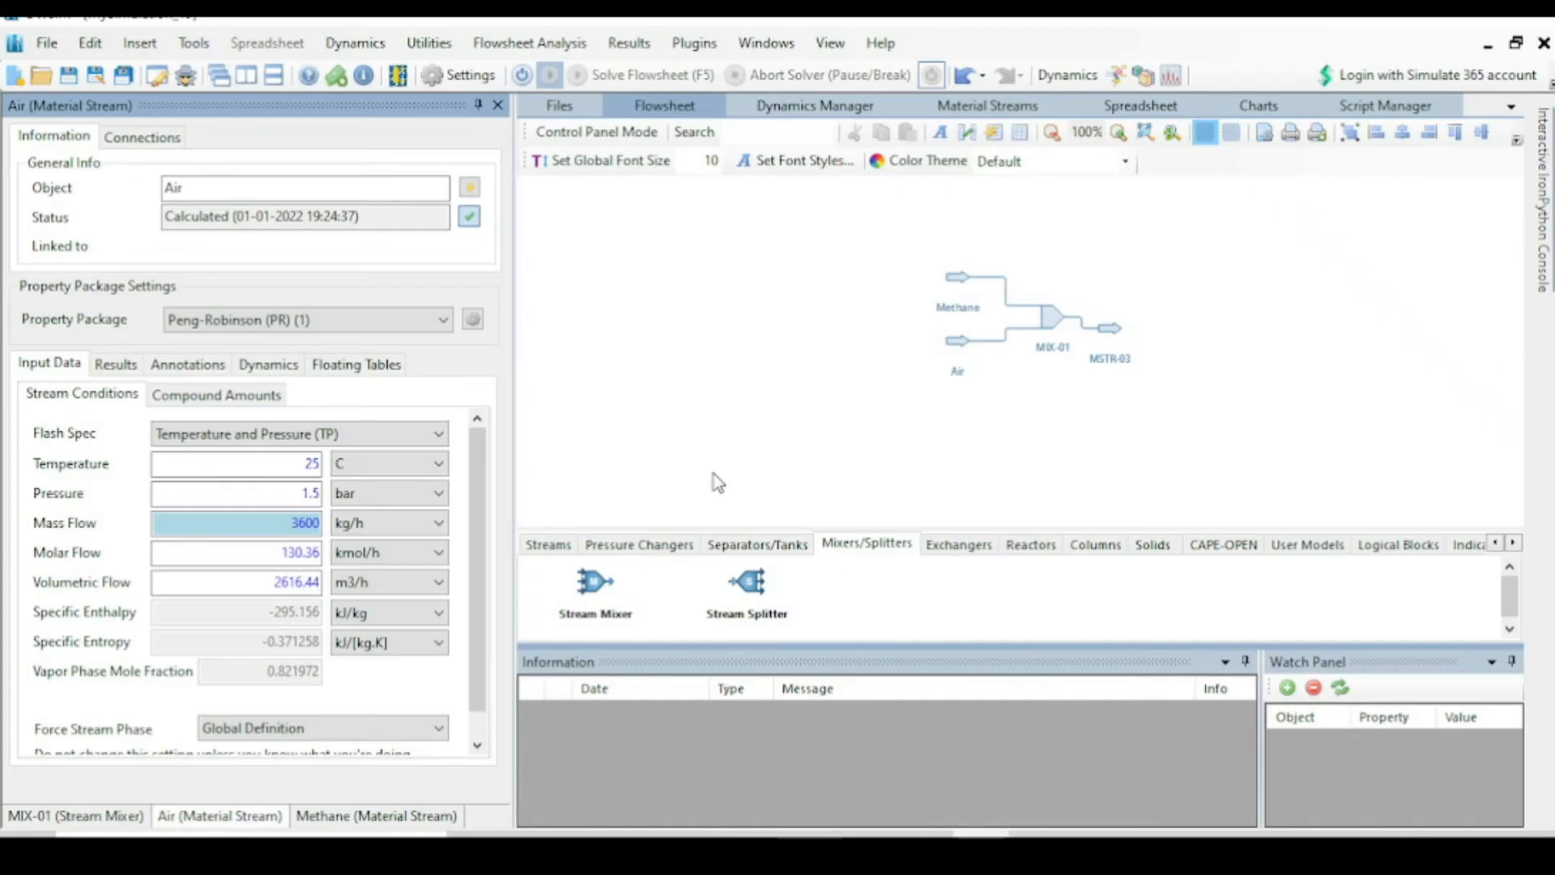
# Step: Enable the flowsheet solver, force a solve, and set the Methane stream's mass flow to 1 kg/h
pyautogui.click(970, 279)
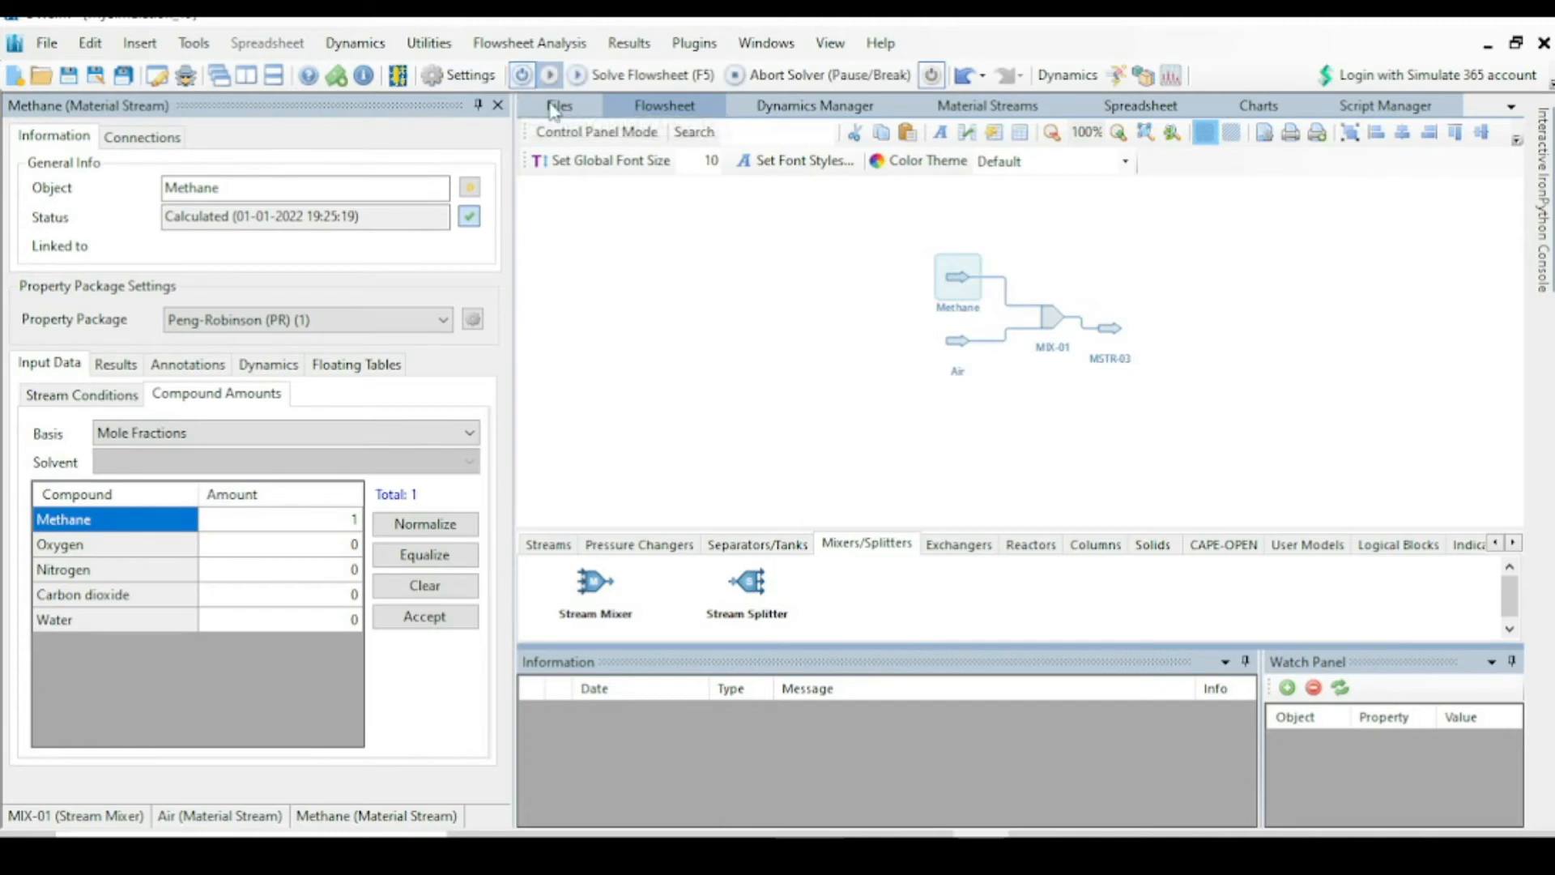
pyautogui.click(522, 76)
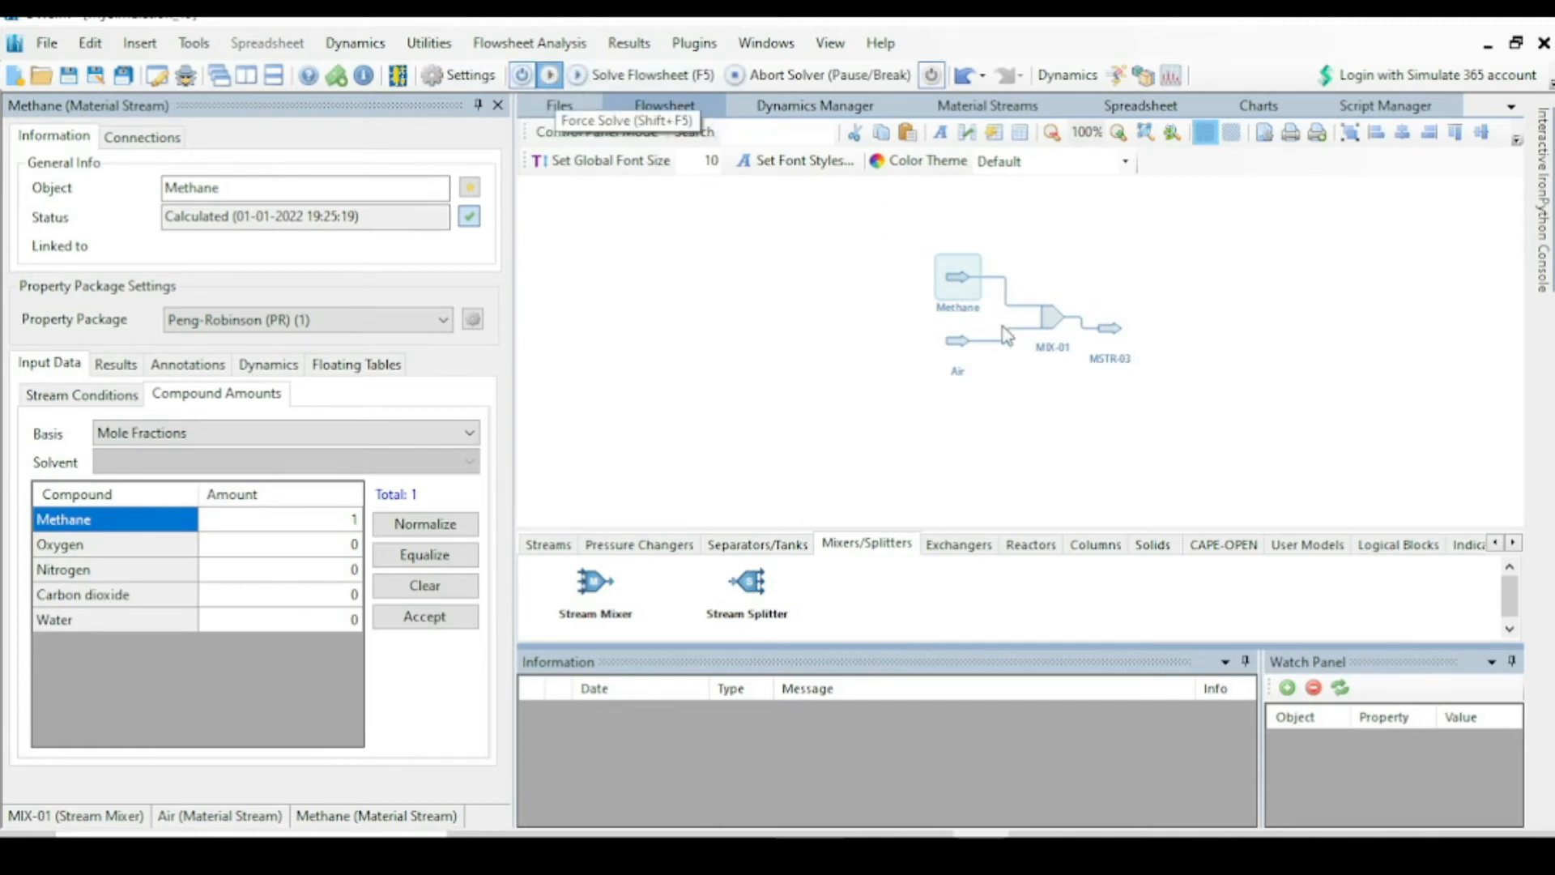
pyautogui.click(551, 76)
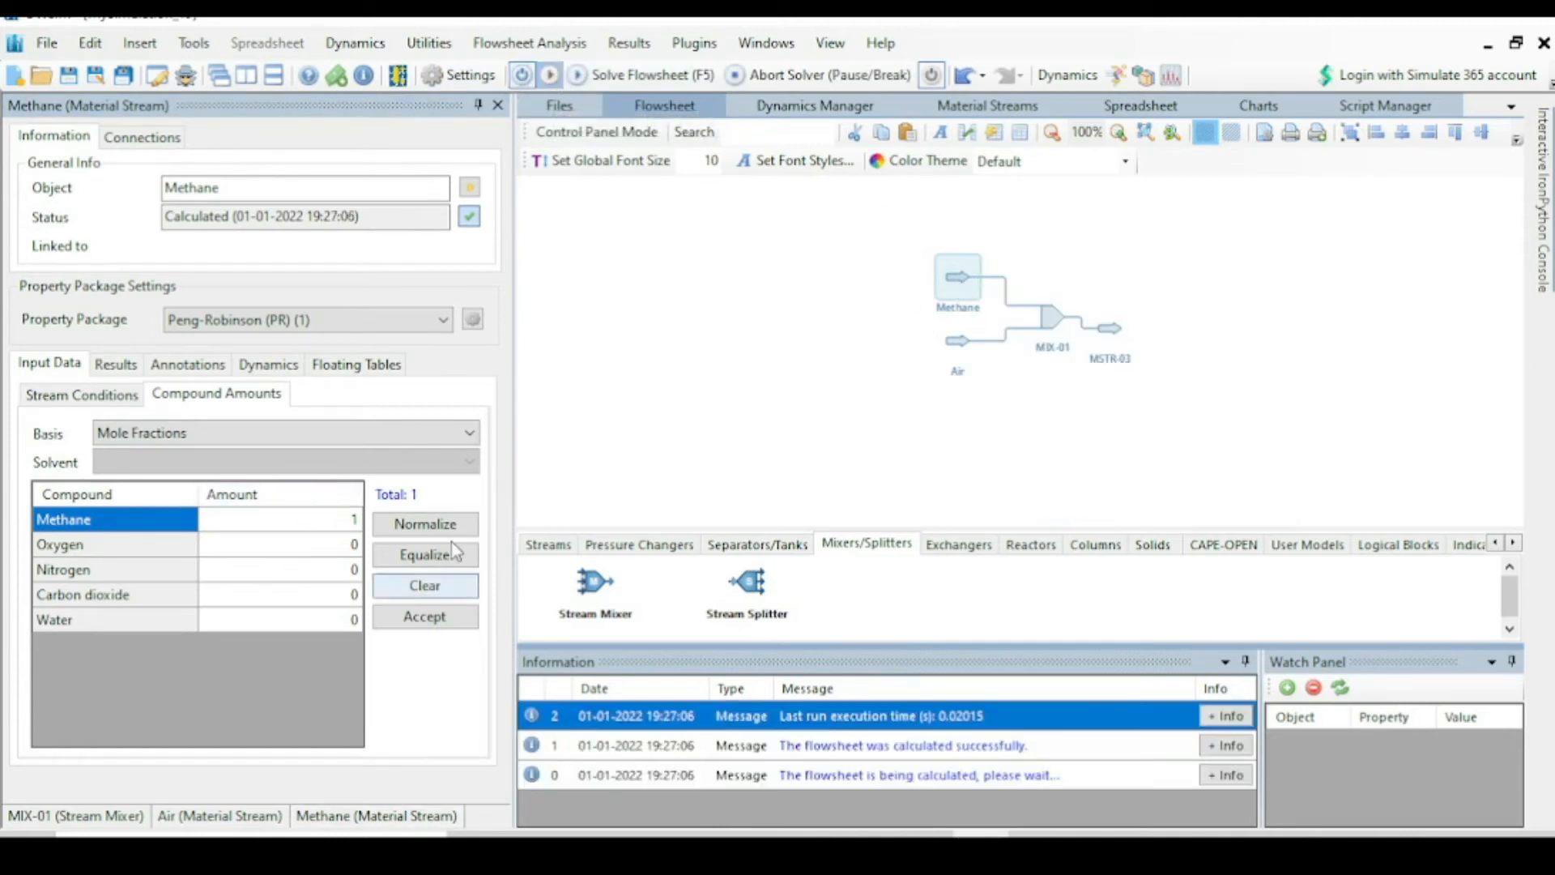
pyautogui.click(124, 396)
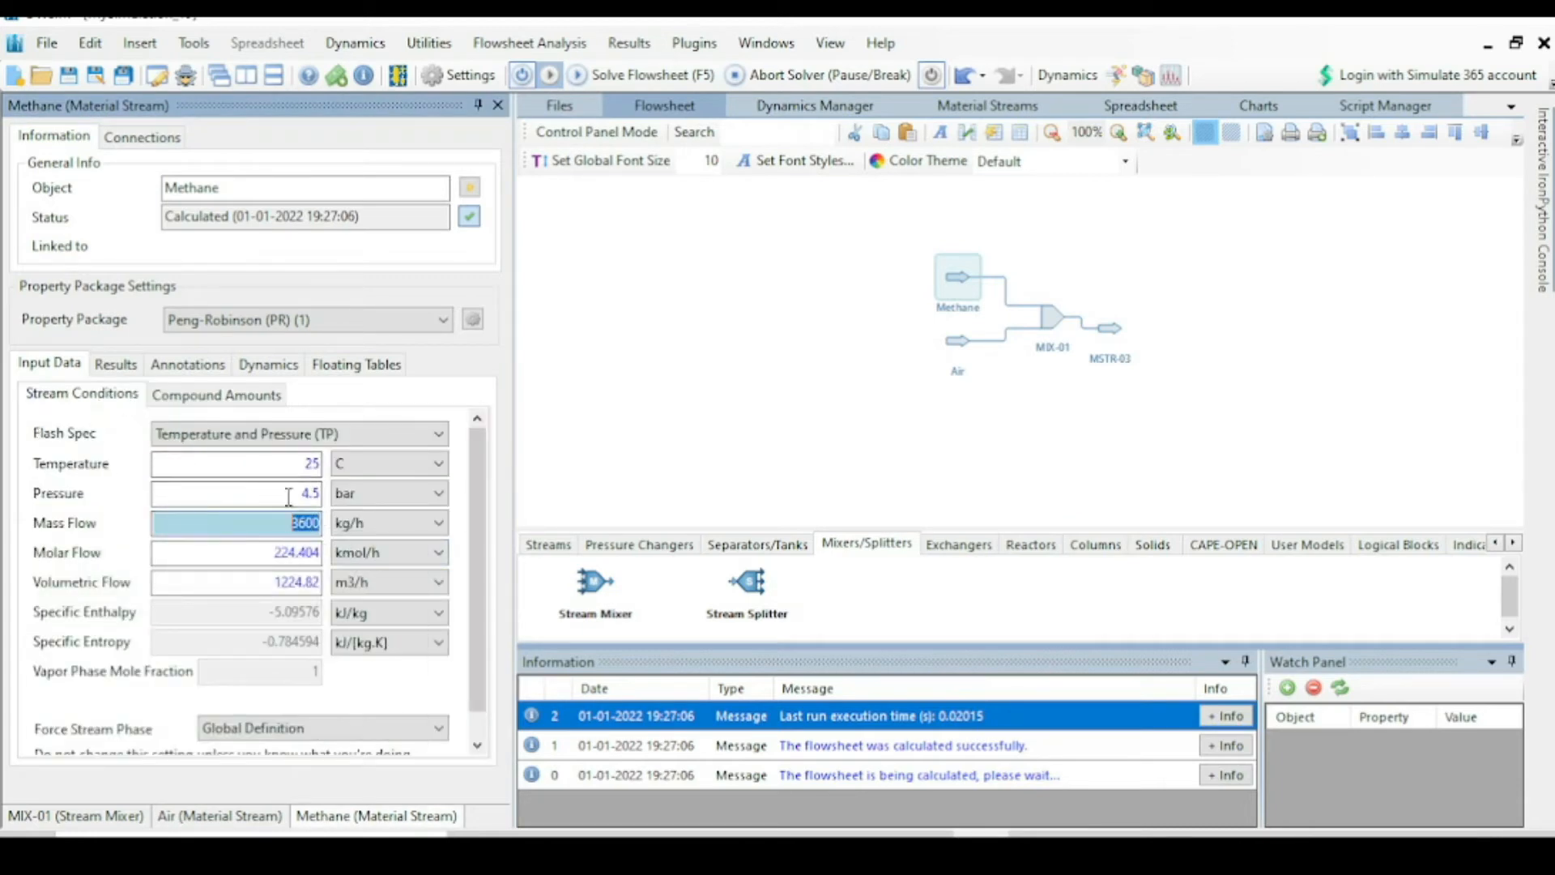
pyautogui.moveTo(289, 496)
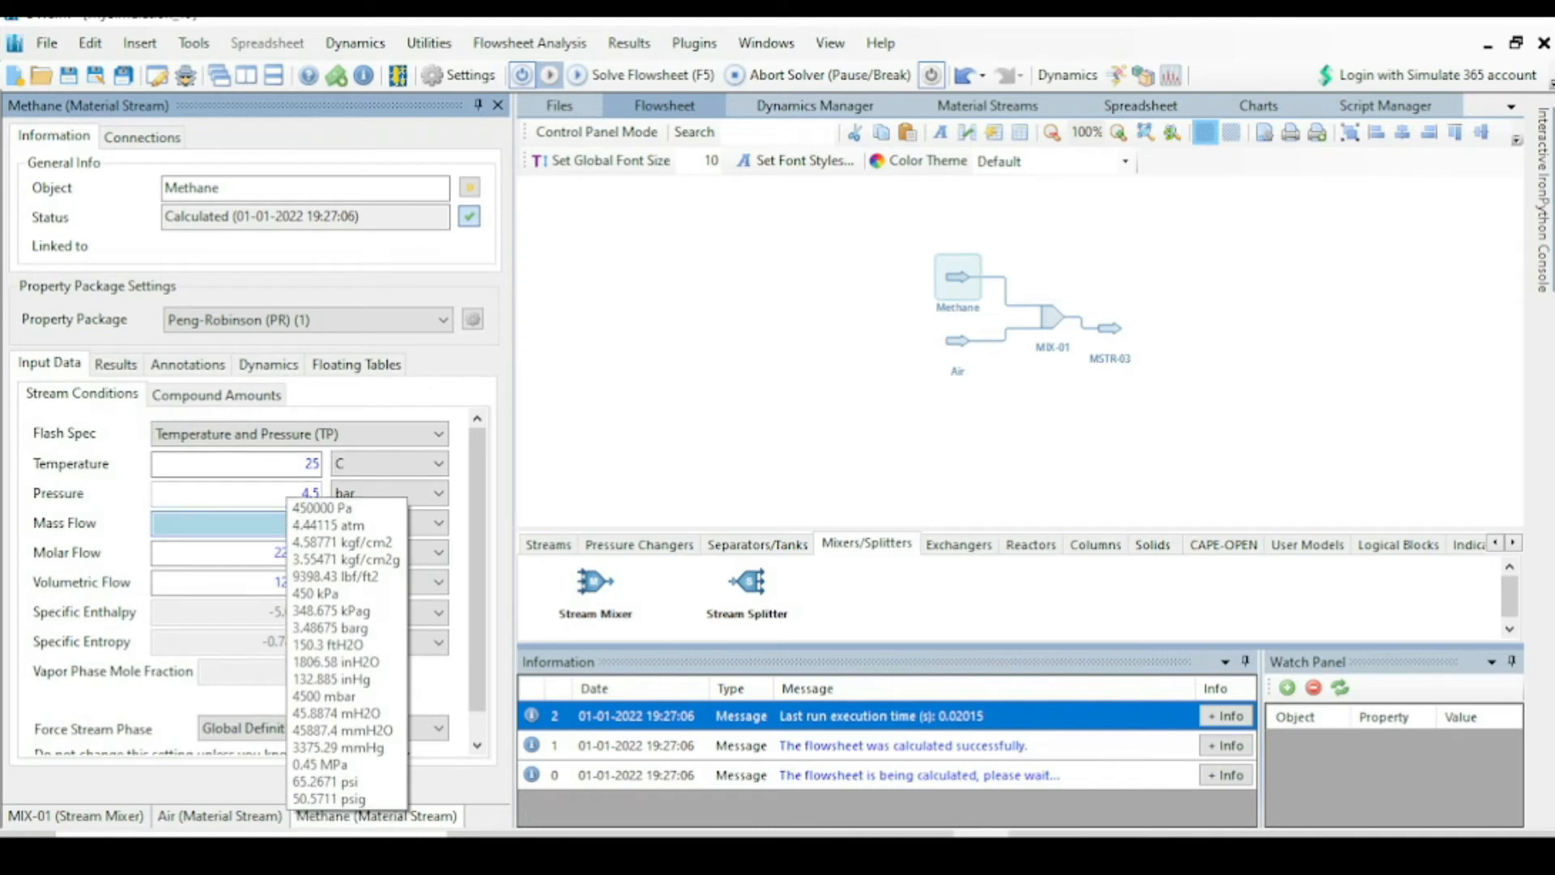
pyautogui.press('Return')
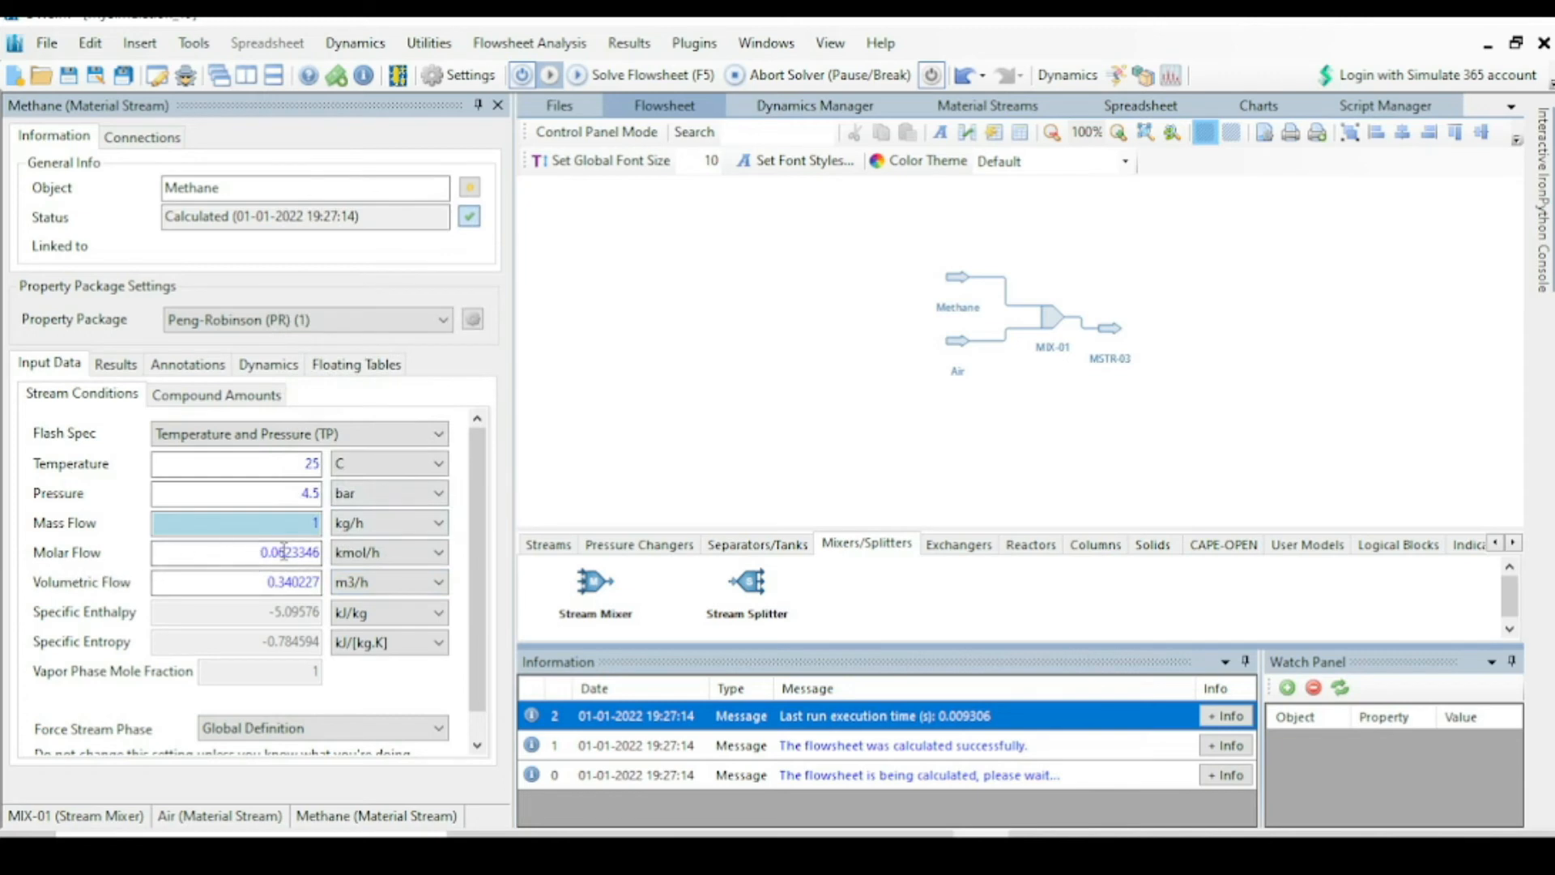
# Step: Set the Air stream's molar flow to 0.6856806 kmol/h, eleven times the Methane stream's molar flow
pyautogui.moveTo(284, 552)
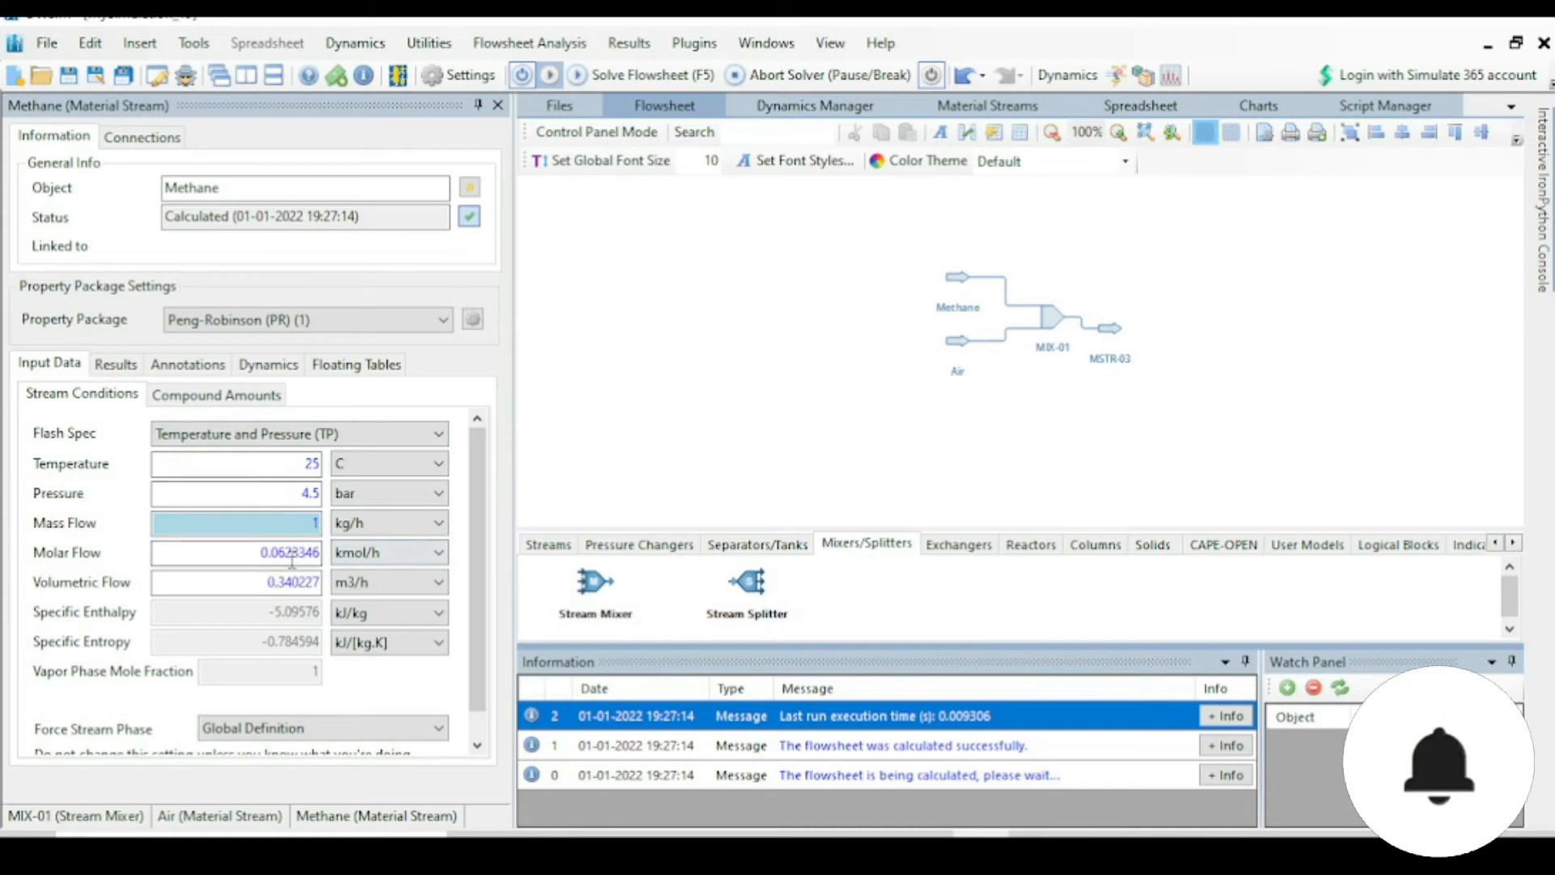
pyautogui.click(958, 340)
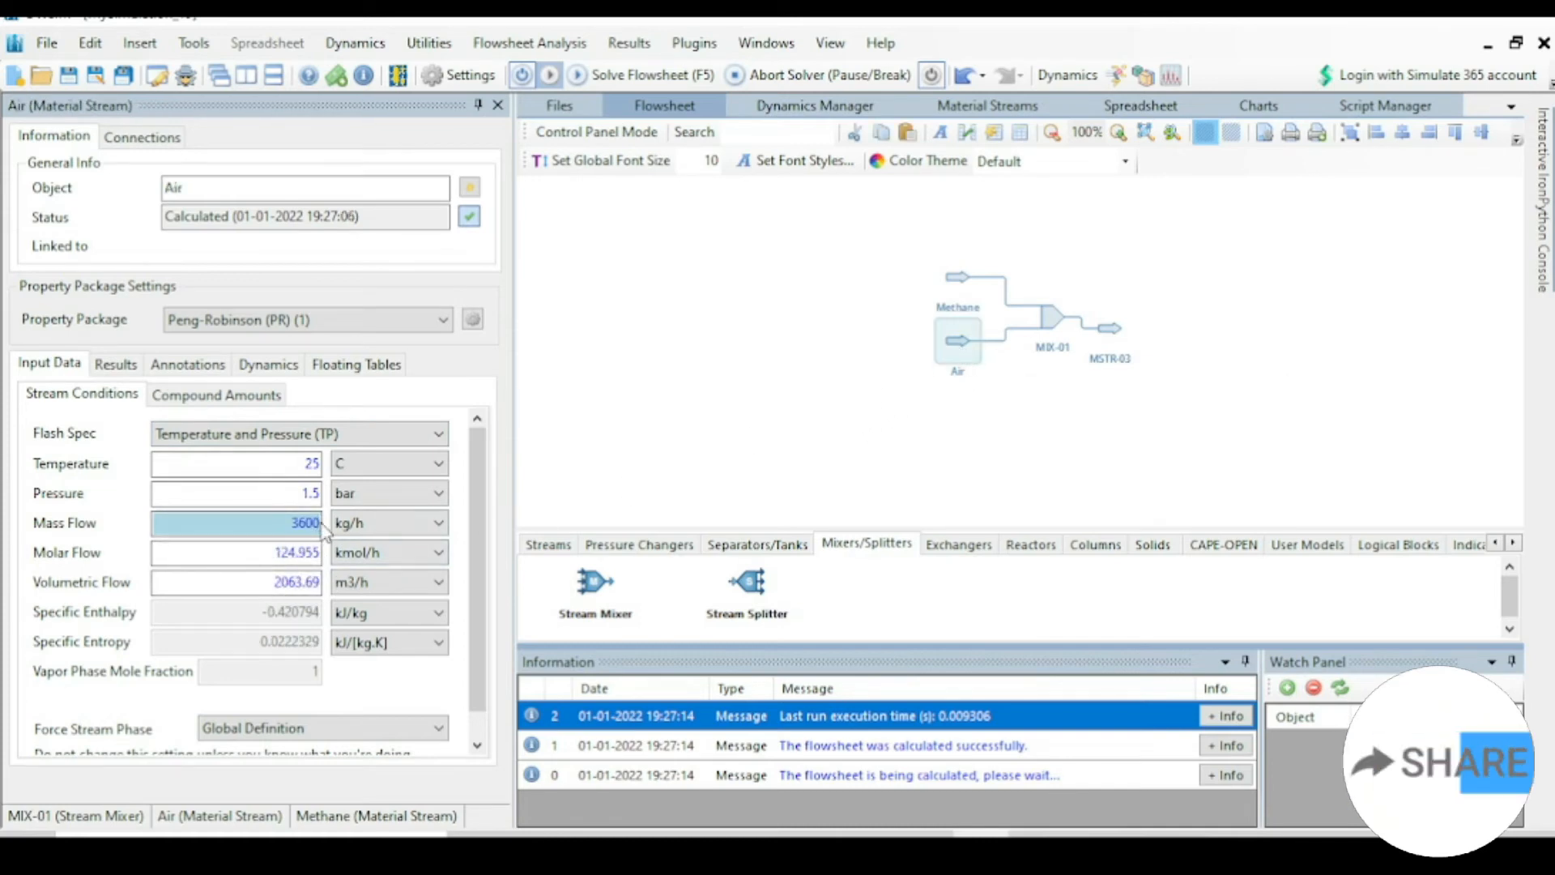
pyautogui.moveTo(320, 551); pyautogui.dragTo(273, 554)
pyautogui.press('BackSpace')
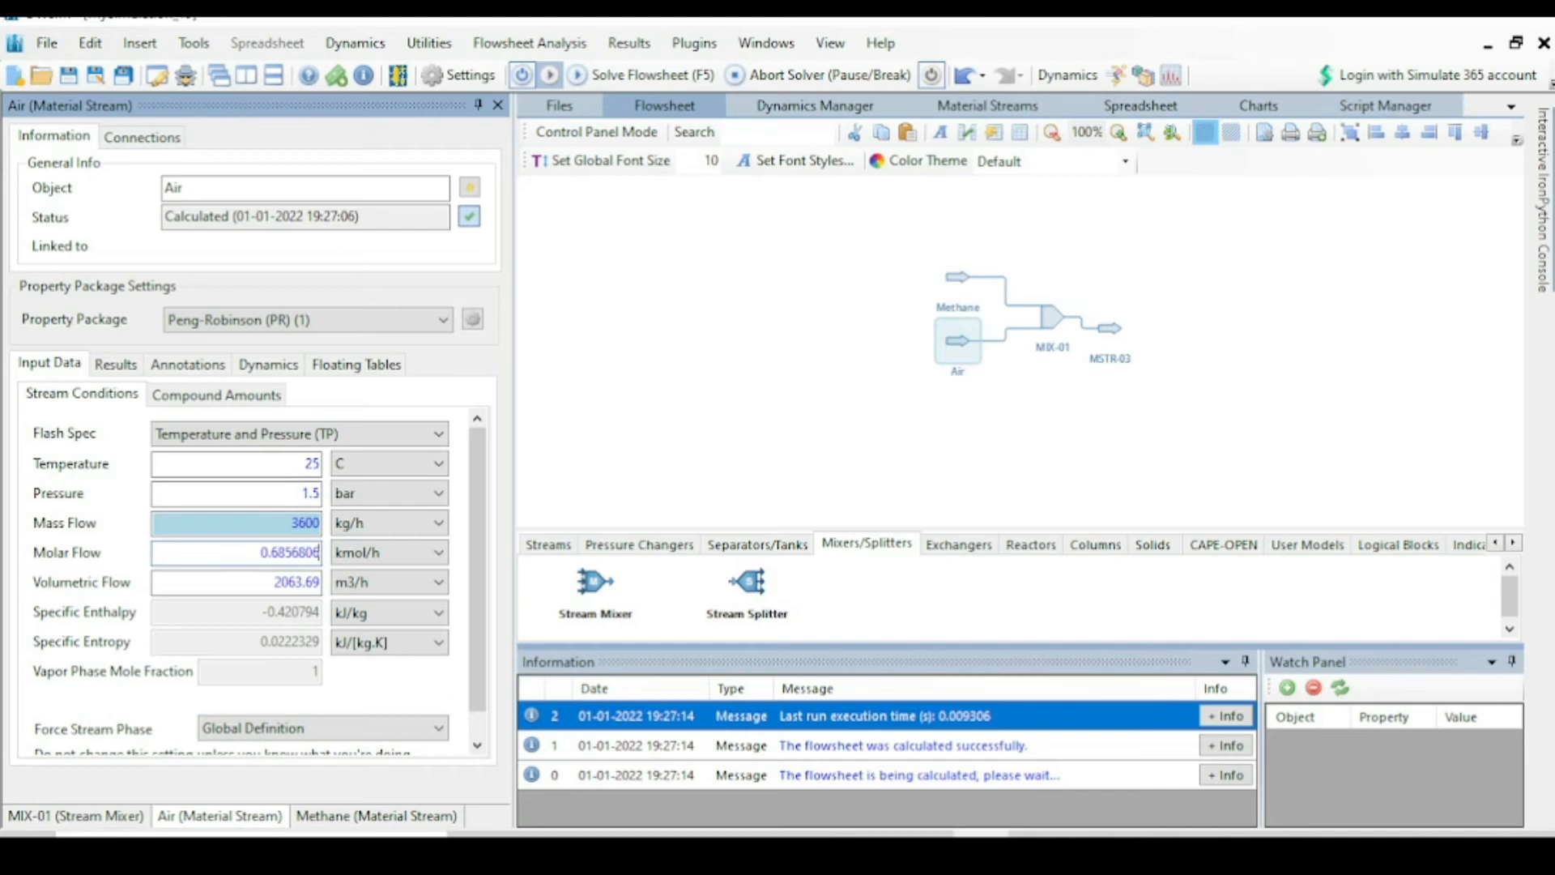
pyautogui.press('Return')
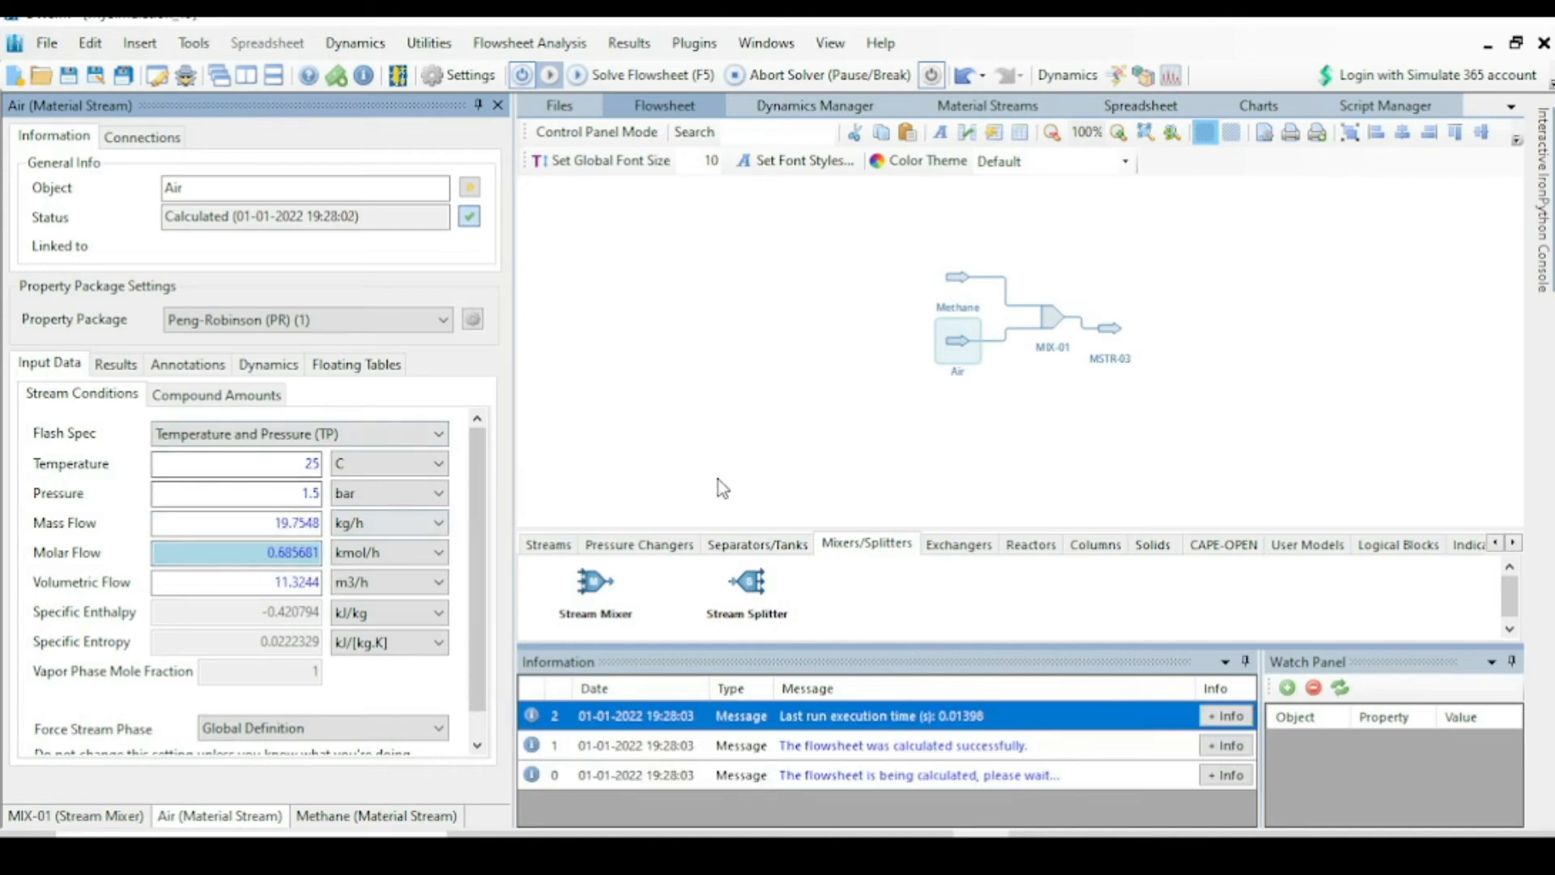
# Step: Rename the mixer's outlet stream as Feed
pyautogui.click(1107, 325)
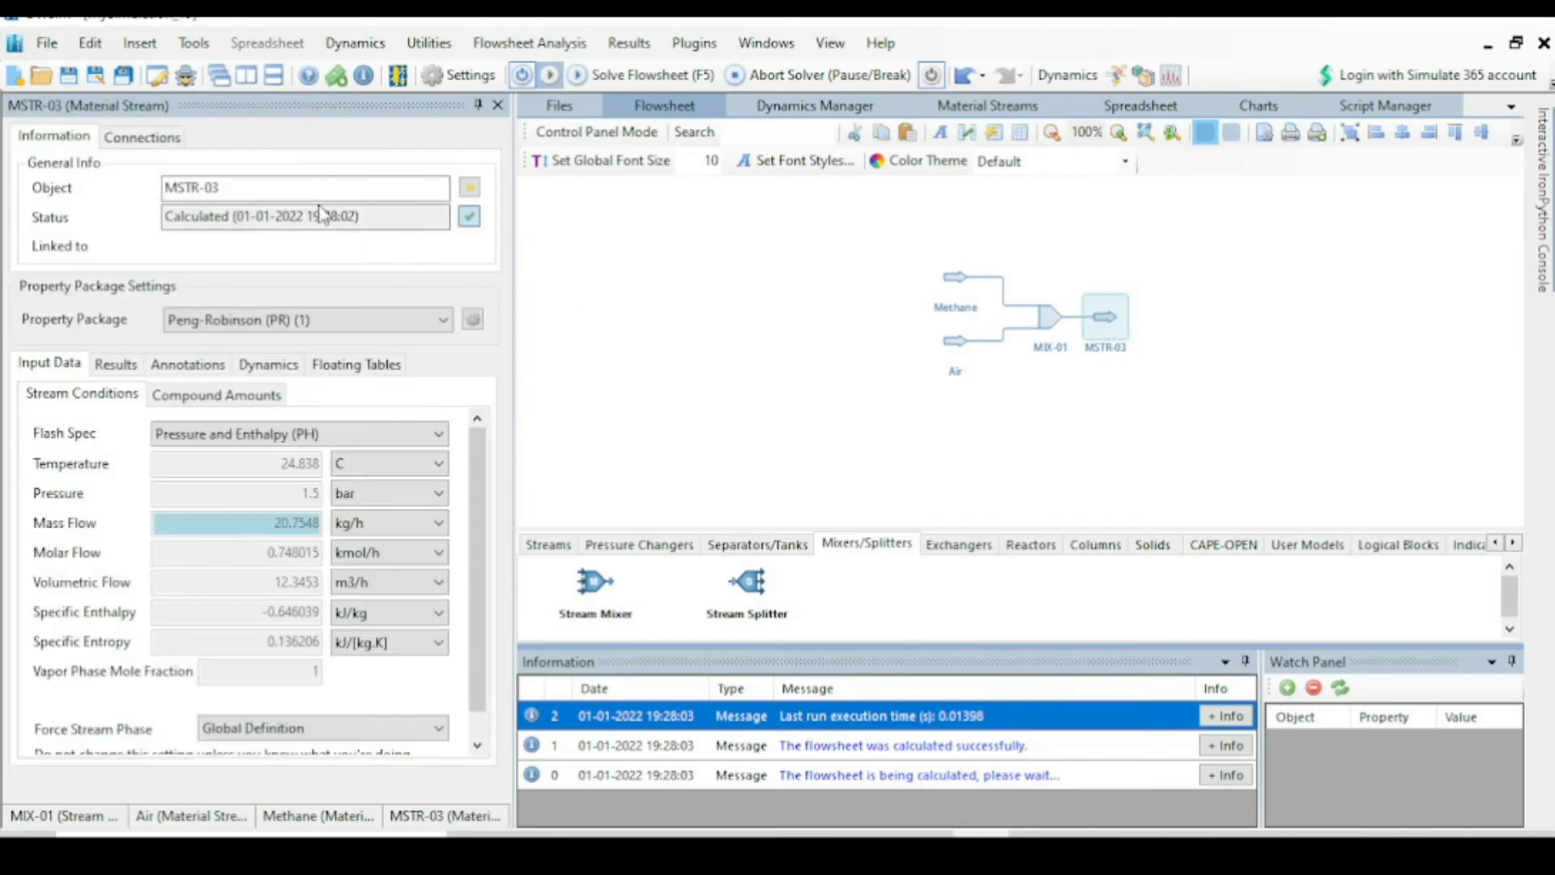
pyautogui.moveTo(263, 188); pyautogui.dragTo(160, 188)
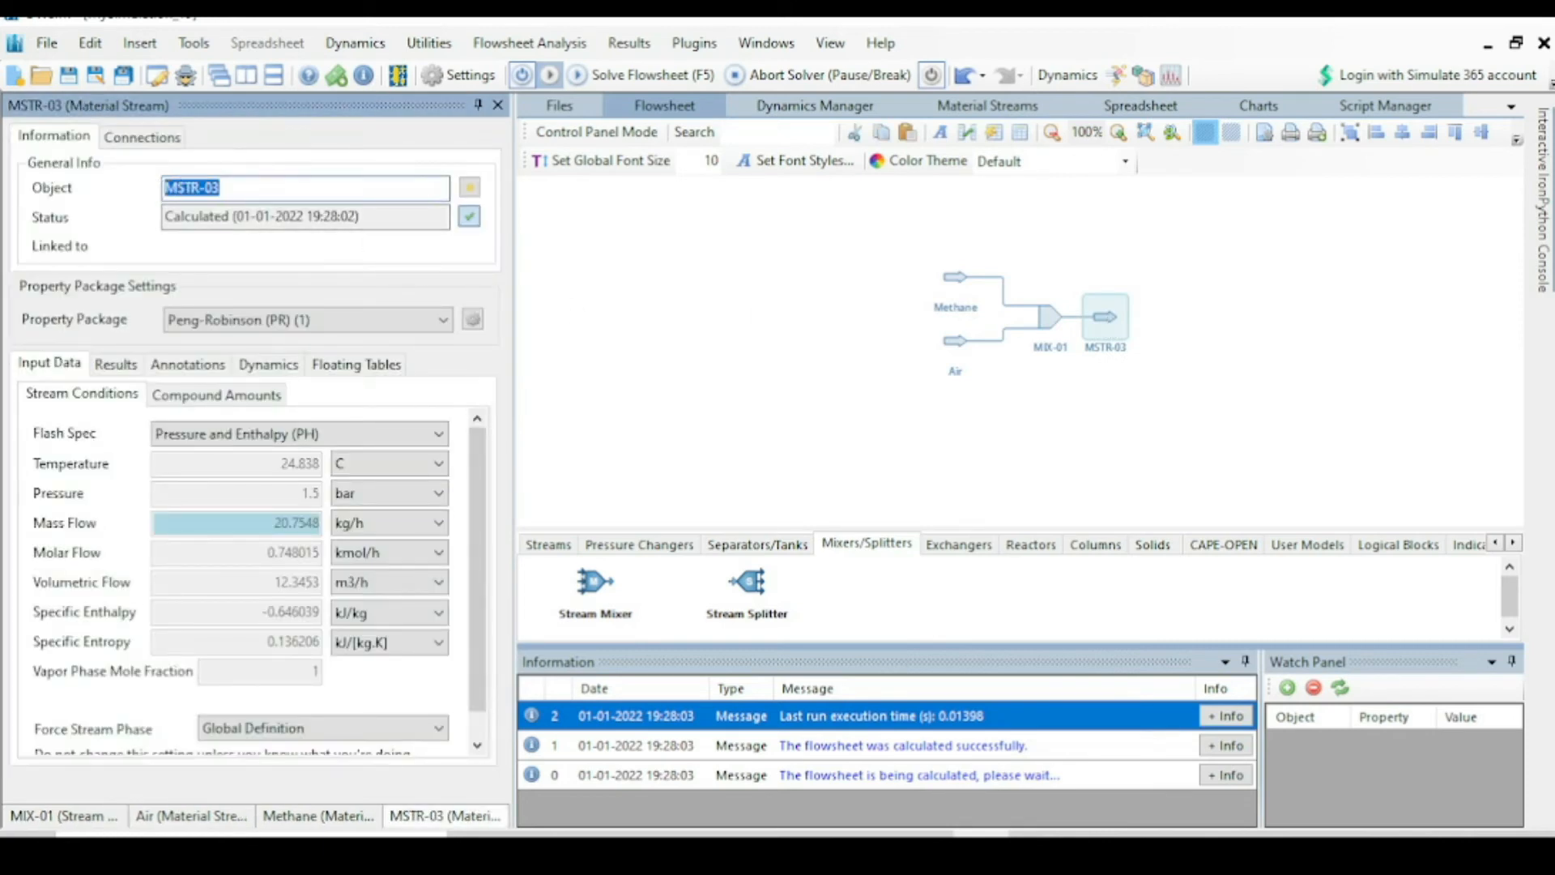
pyautogui.write('Feed')
pyautogui.press('Return')
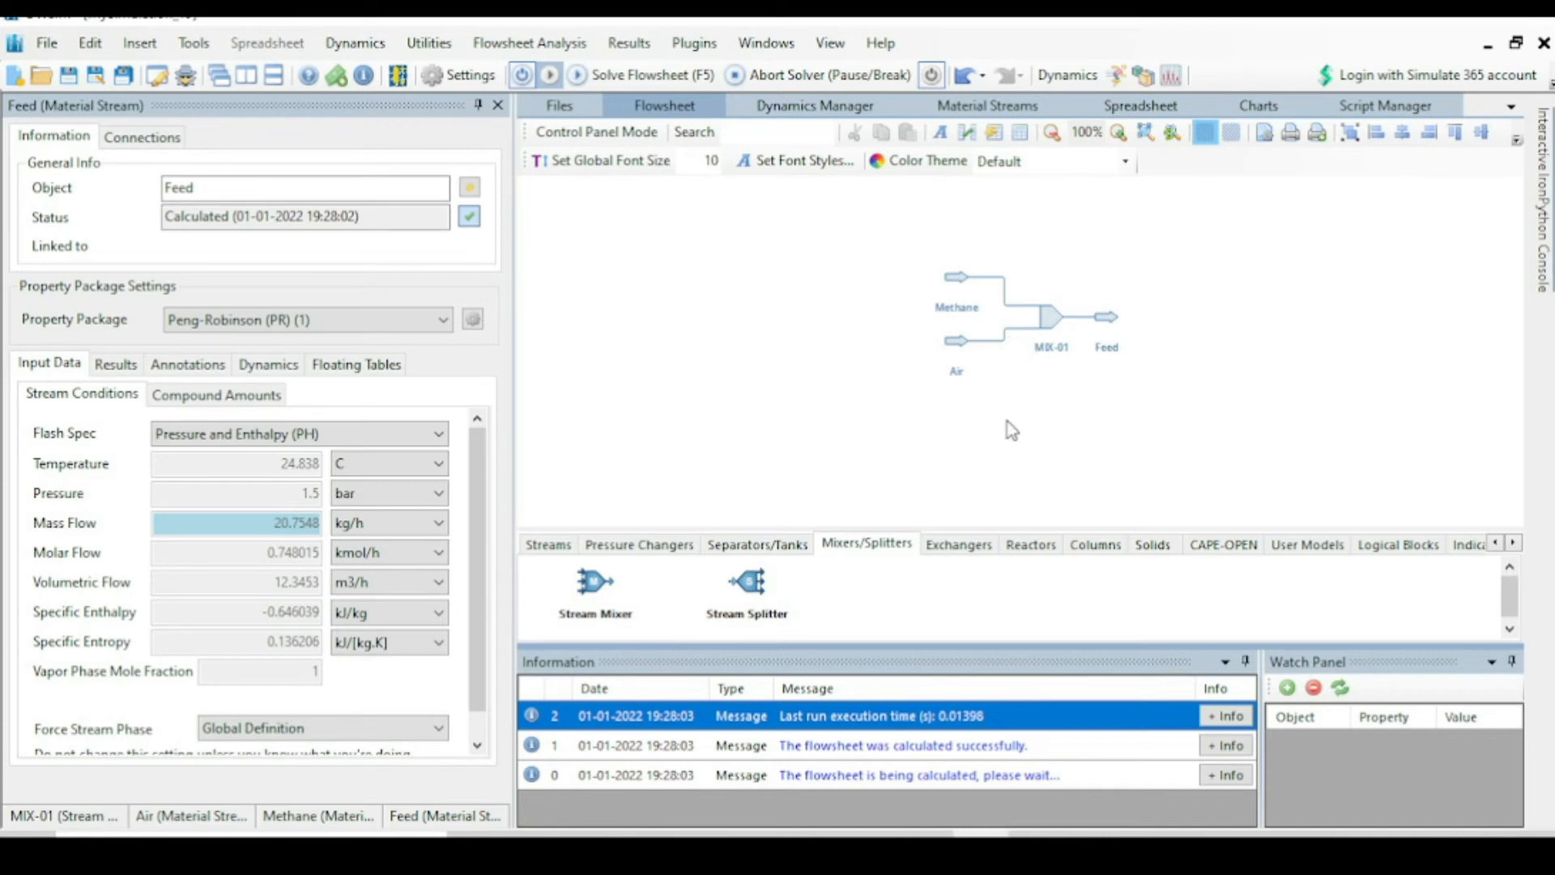
pyautogui.moveTo(1003, 403); pyautogui.dragTo(714, 421)
pyautogui.scroll(3, 834, 283)
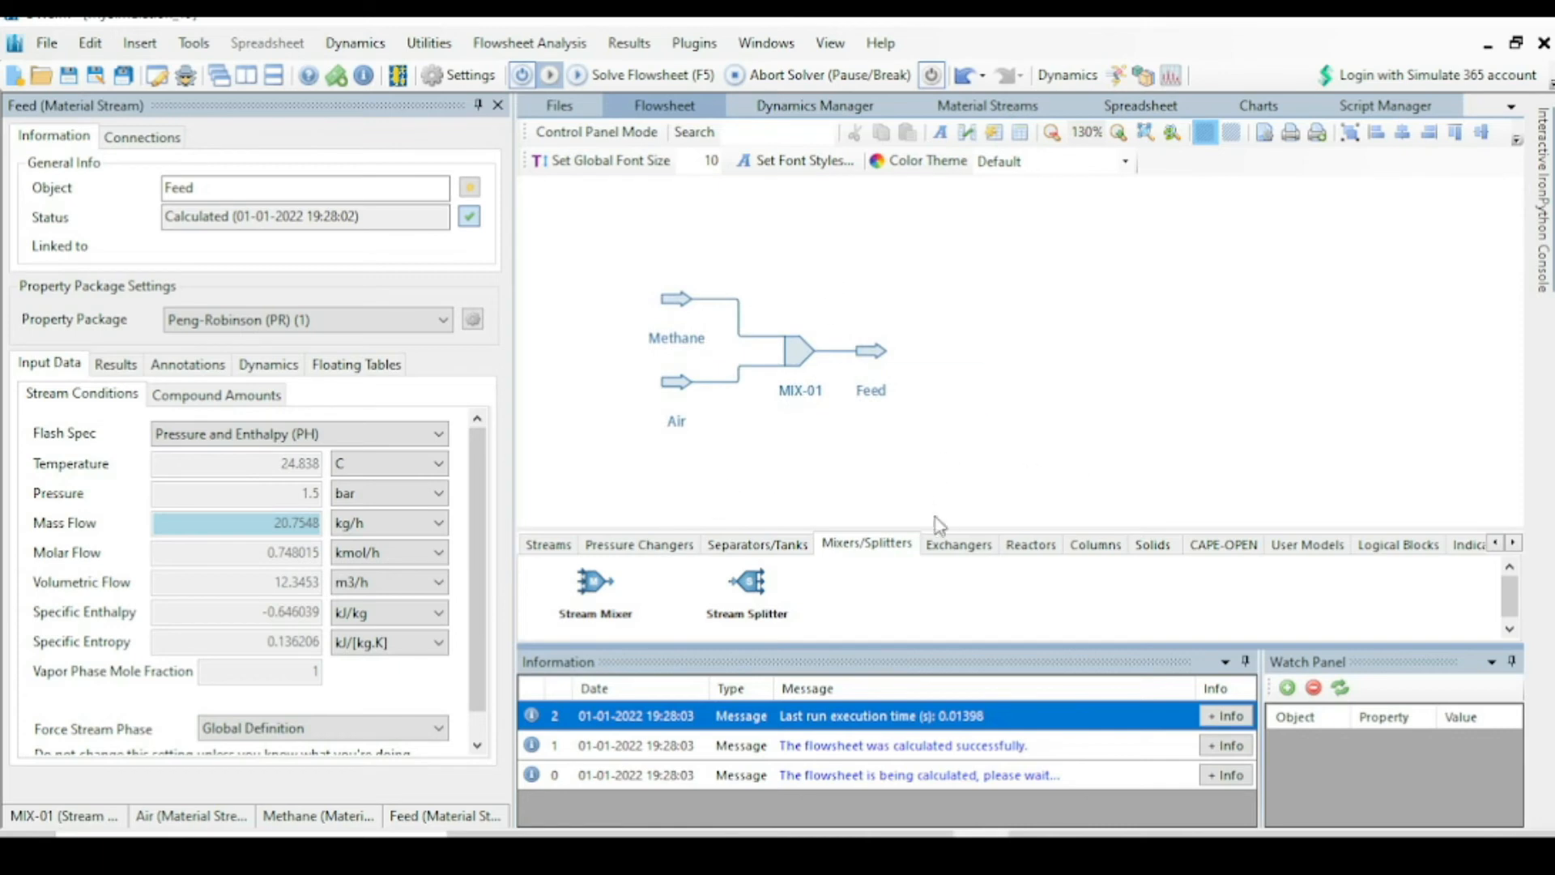
# Step: Start a new conversion reaction in the simulation settings and name it combustion
pyautogui.click(452, 75)
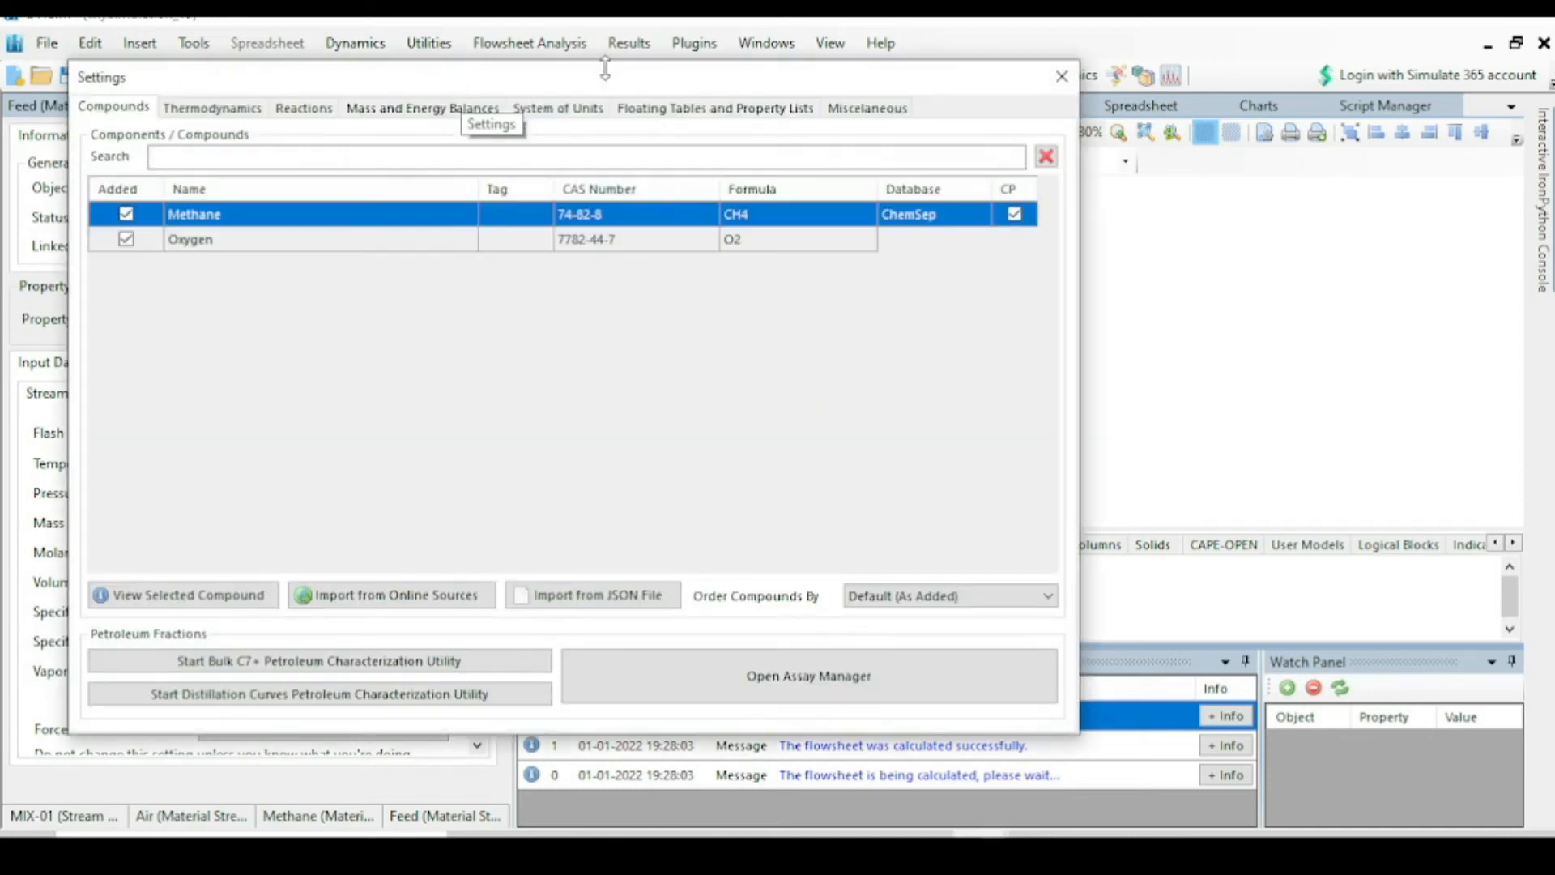
pyautogui.click(304, 107)
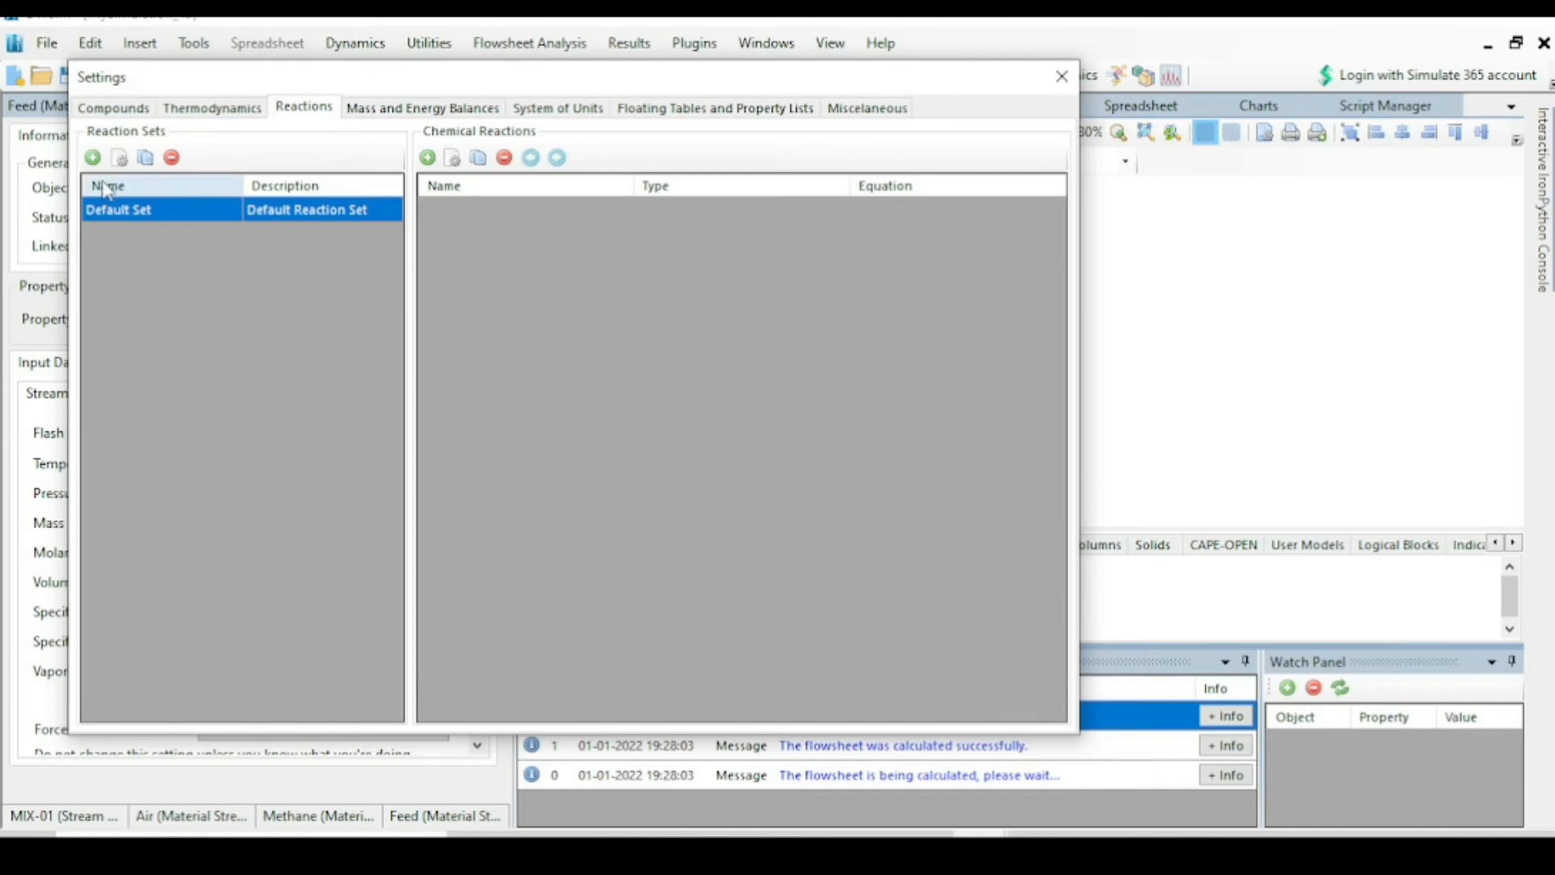
pyautogui.click(426, 164)
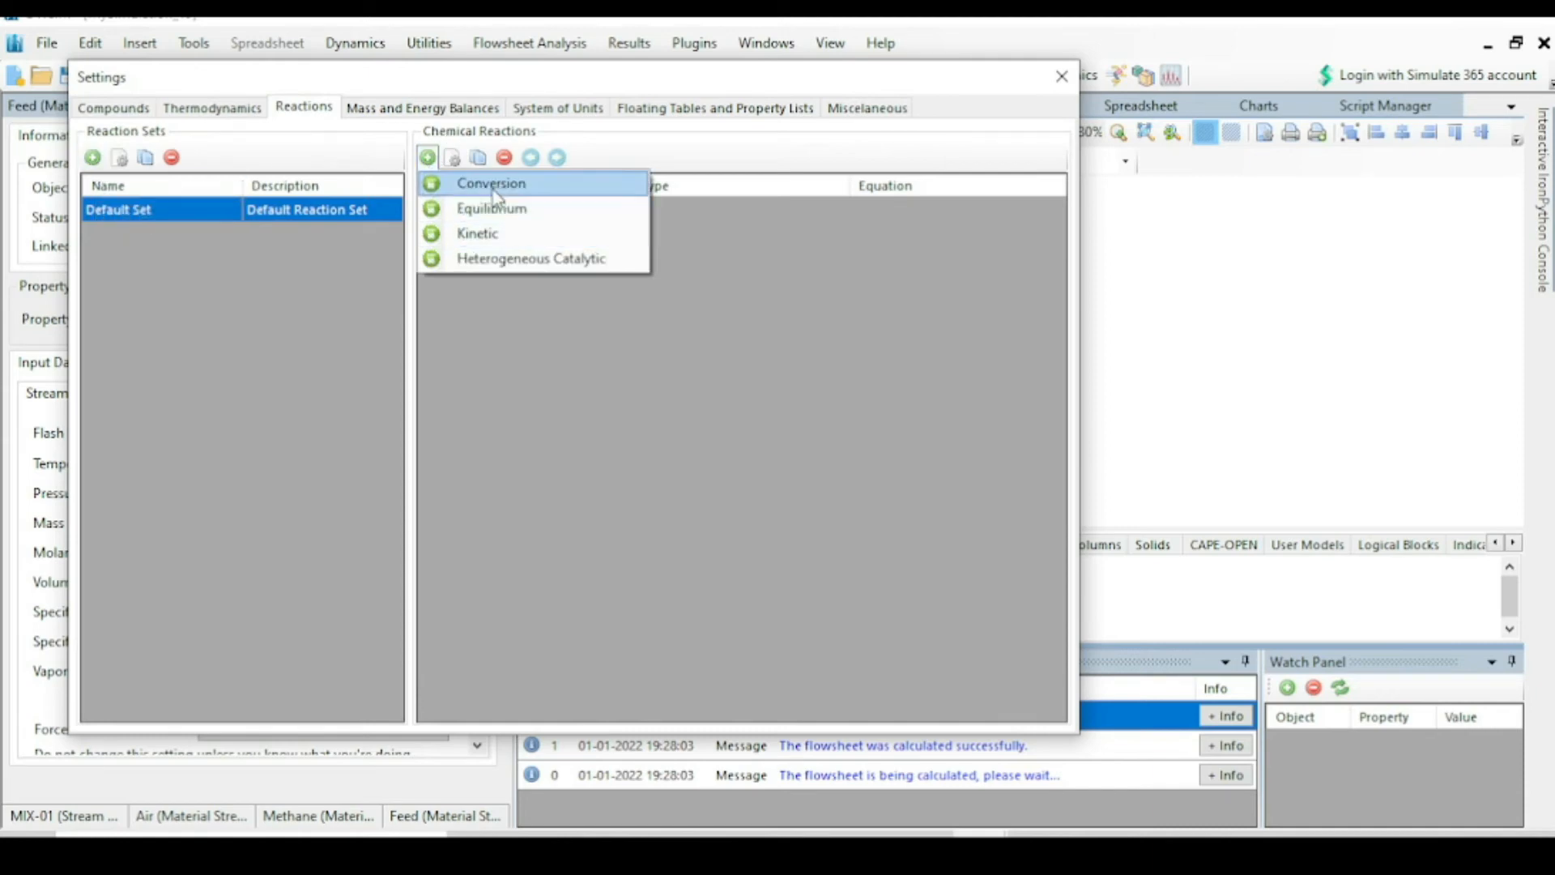
pyautogui.click(518, 192)
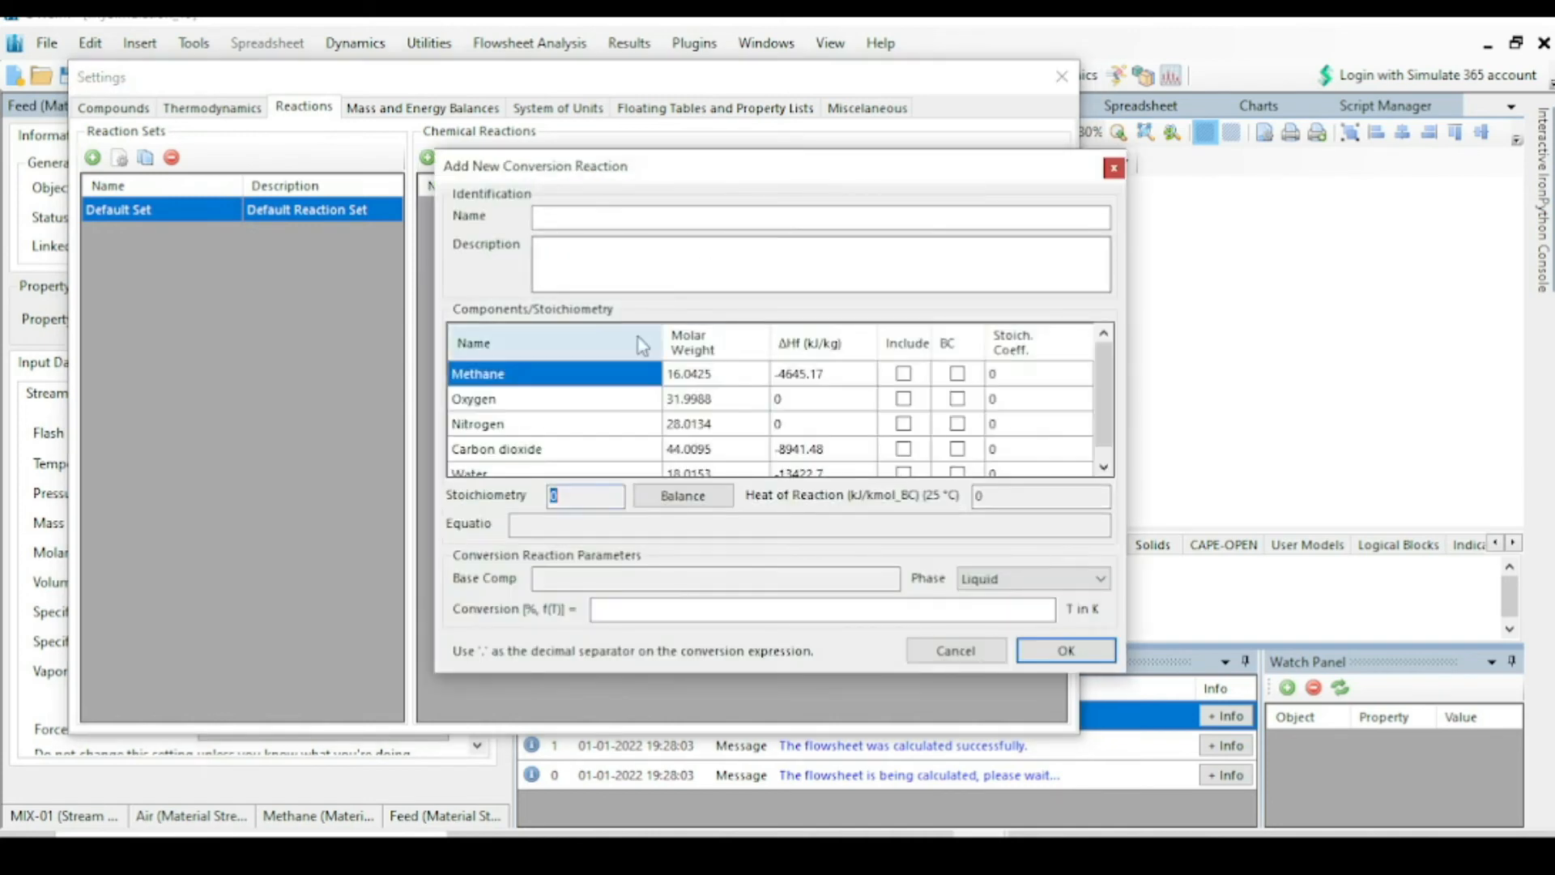
pyautogui.click(559, 219)
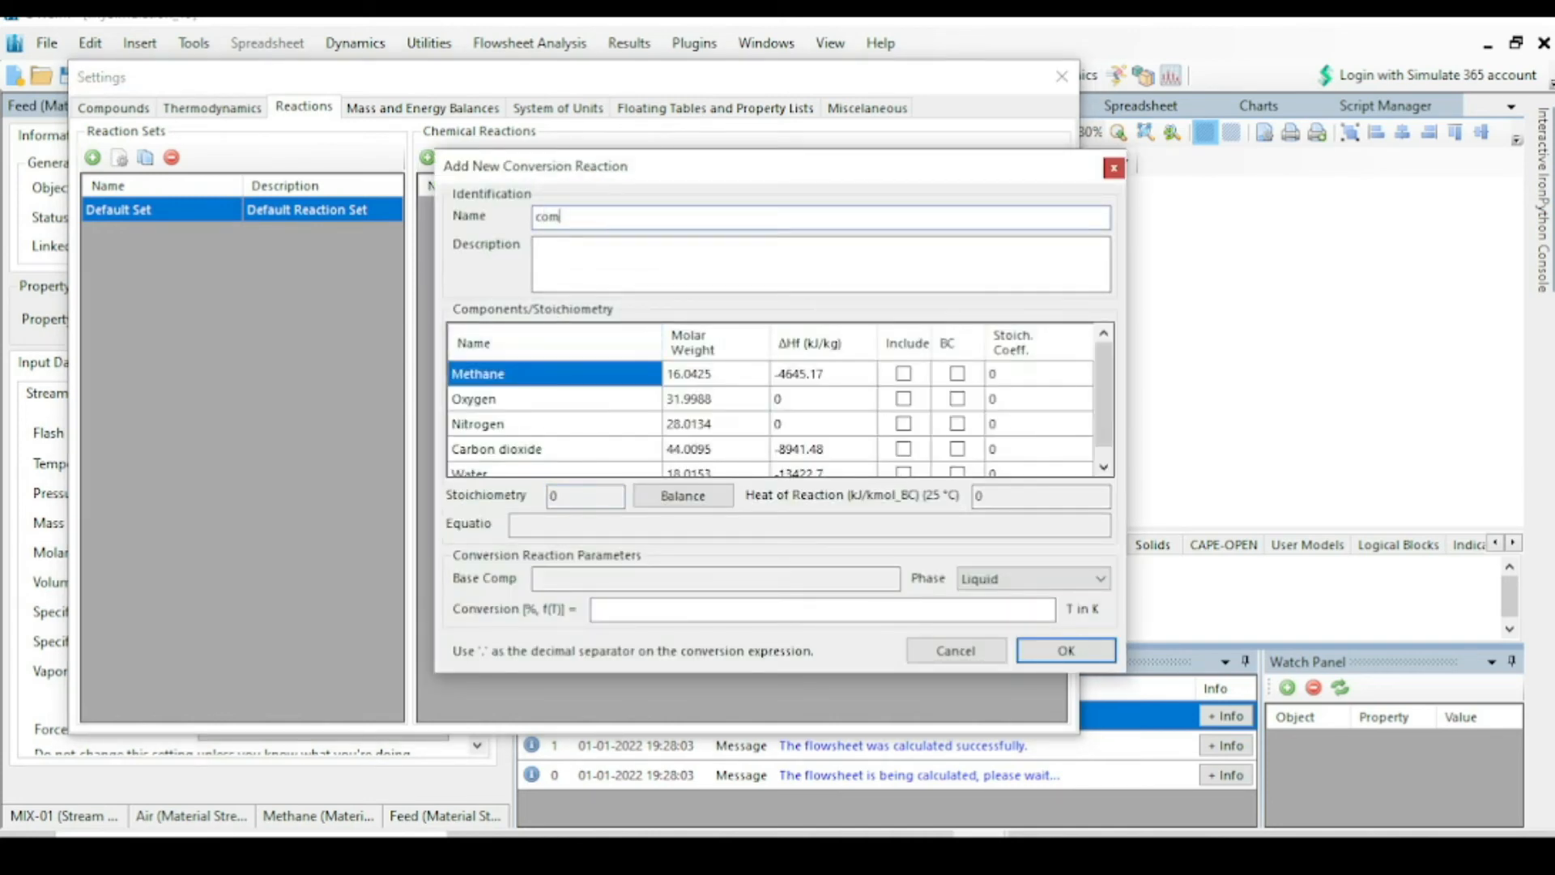
pyautogui.write('combustion')
pyautogui.press('Return')
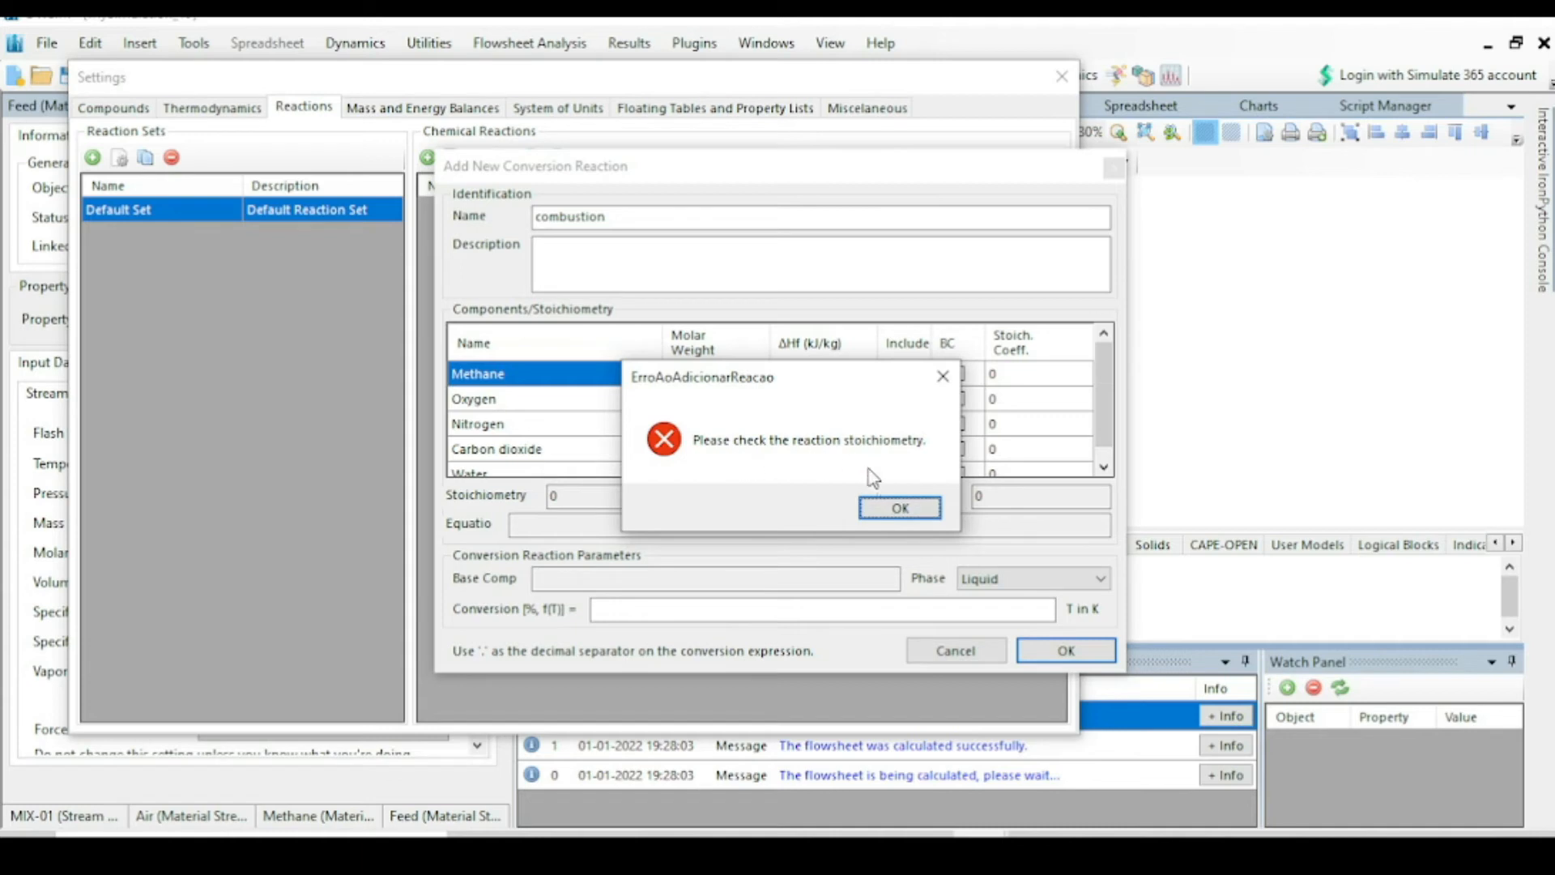
pyautogui.click(883, 508)
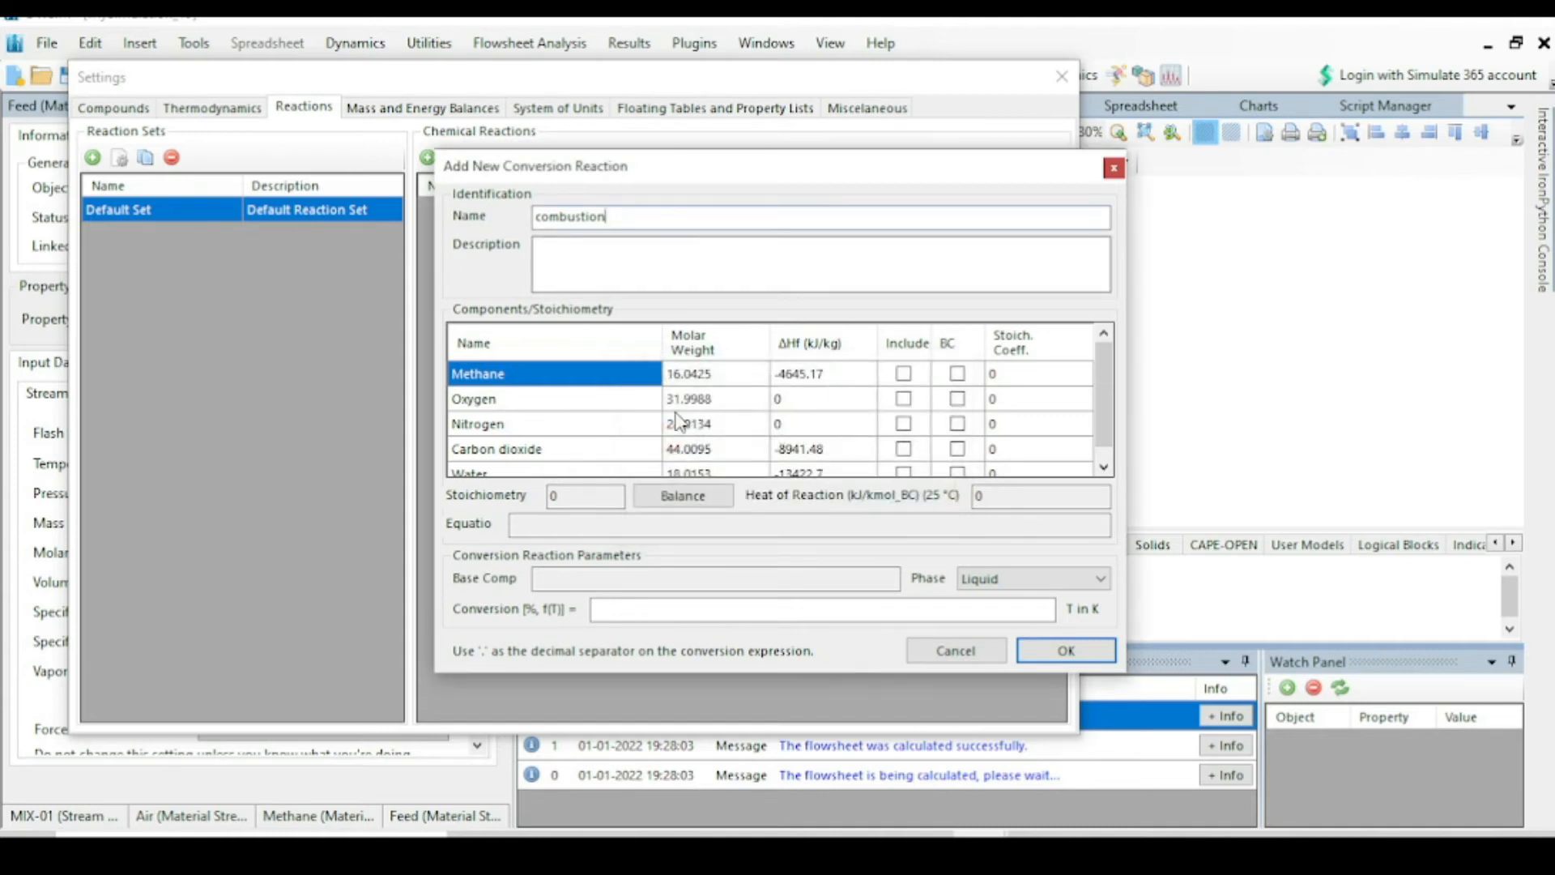
# Step: Include methane, oxygen, carbon dioxide and water in the combustion reaction, with methane as the base component
pyautogui.click(903, 373)
pyautogui.click(903, 399)
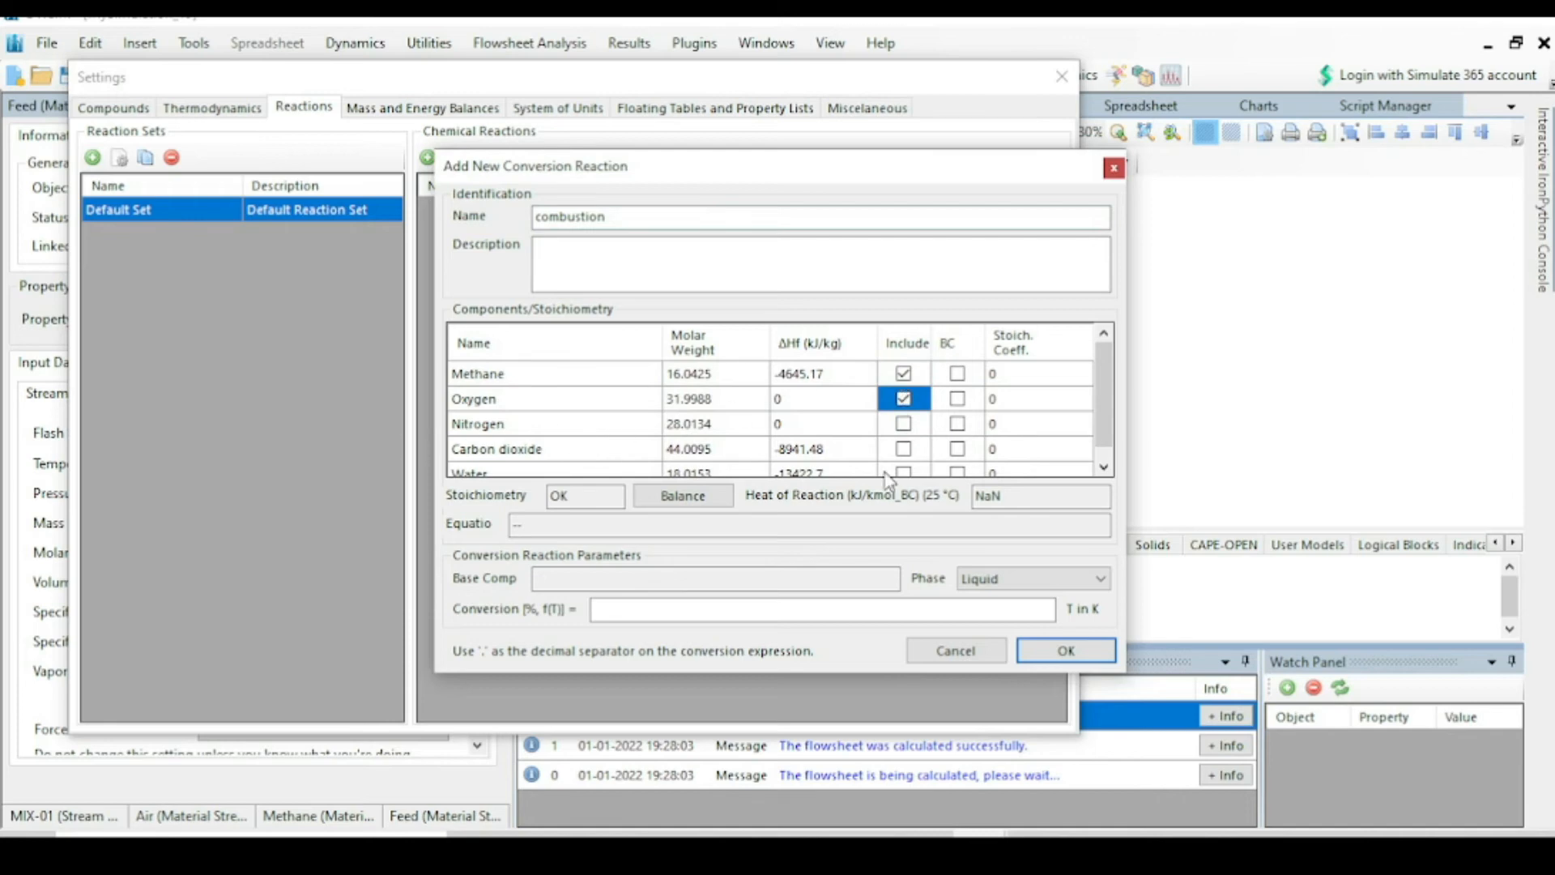
pyautogui.click(904, 449)
pyautogui.scroll(-1, 905, 453)
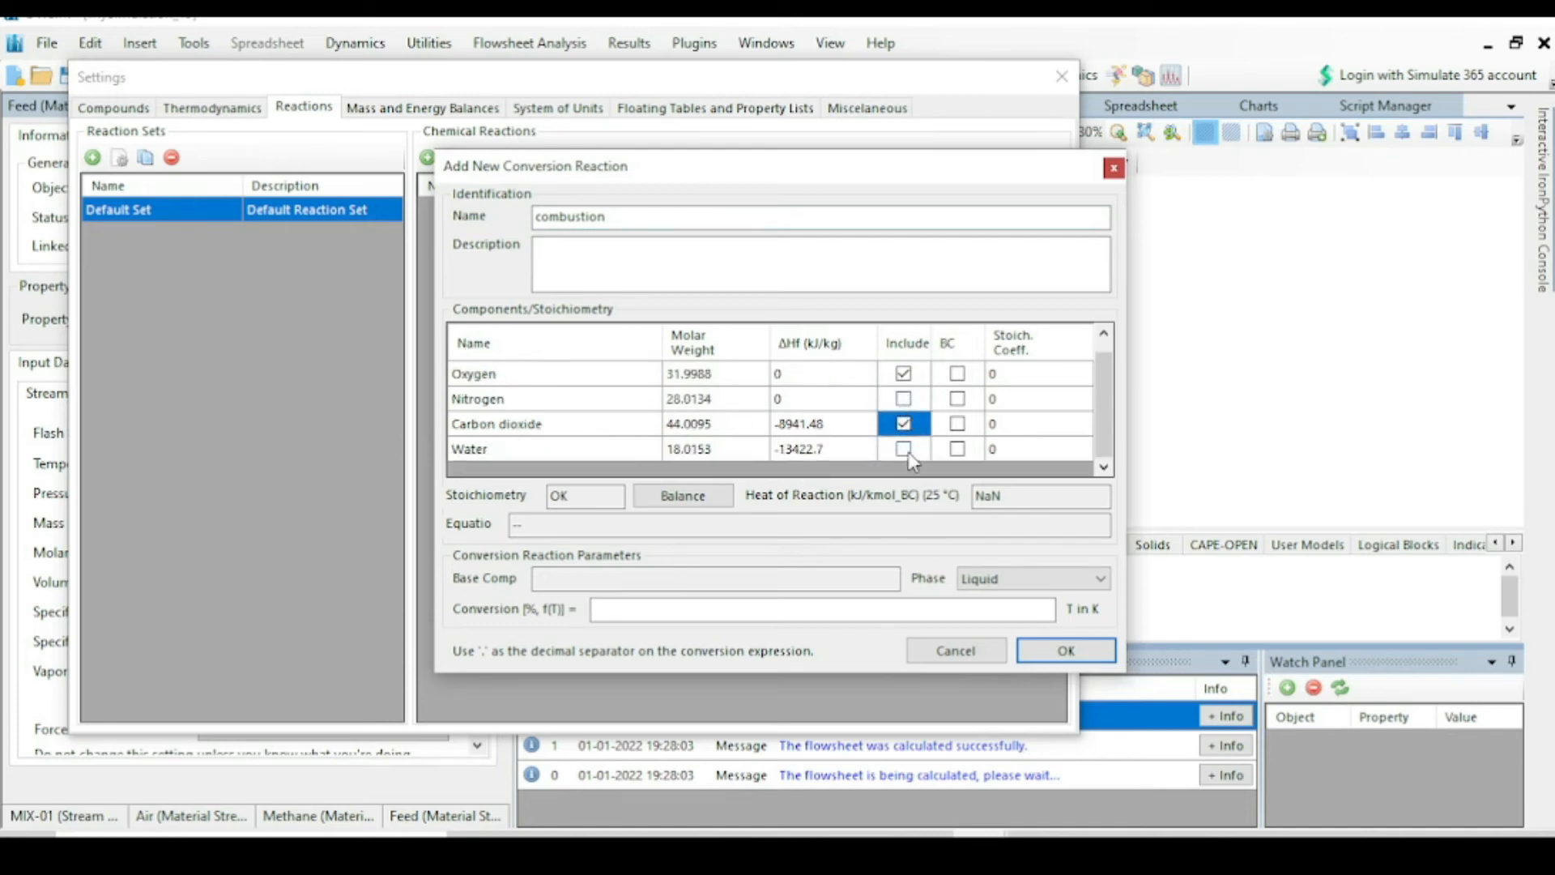
pyautogui.click(904, 450)
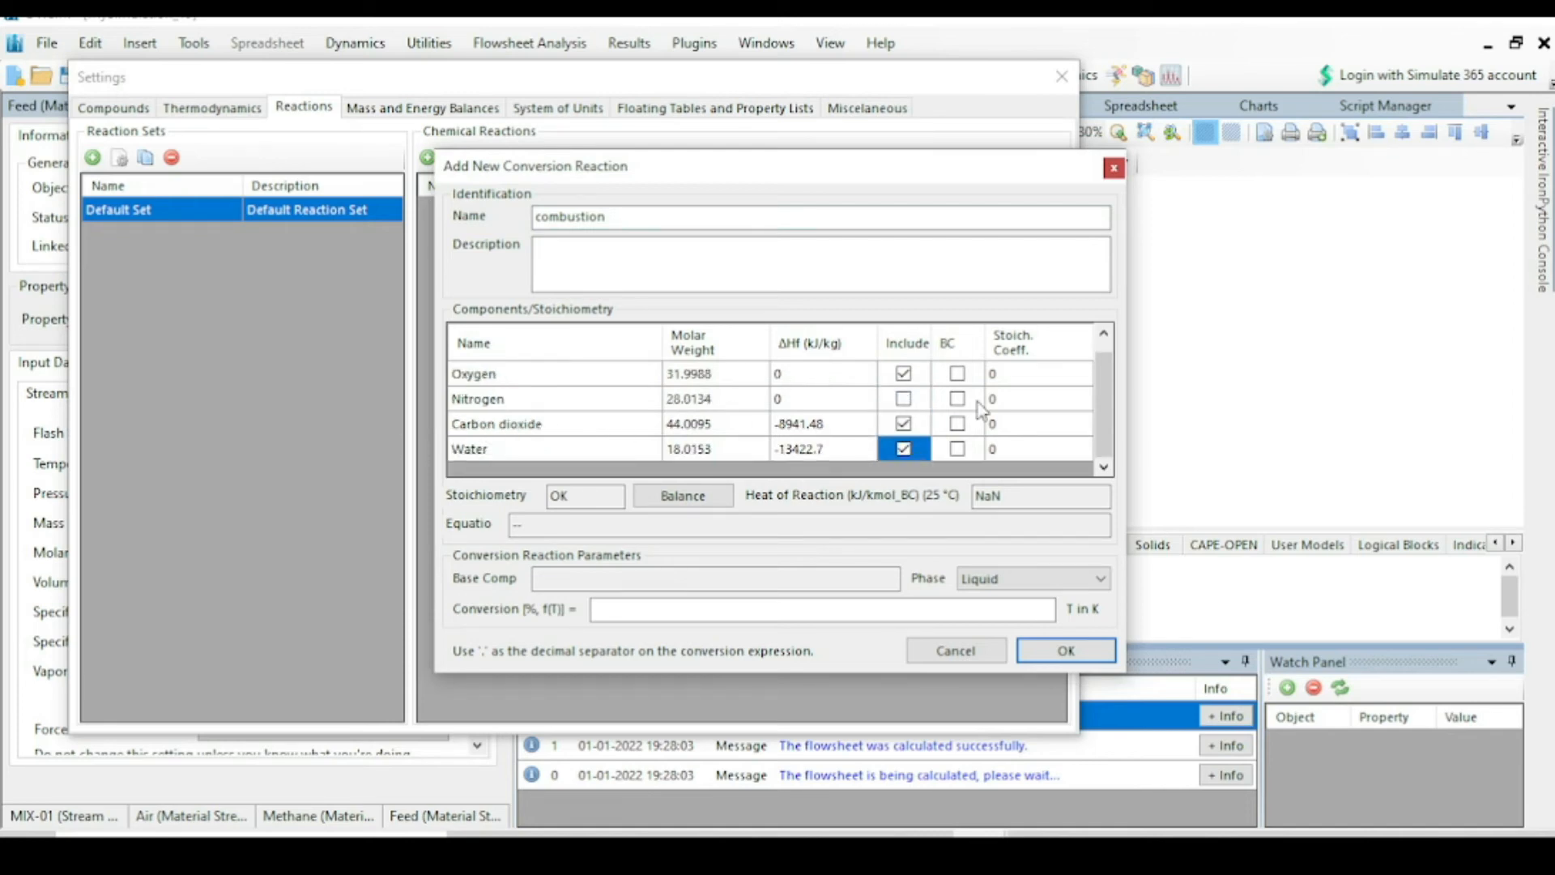
pyautogui.scroll(1, 879, 401)
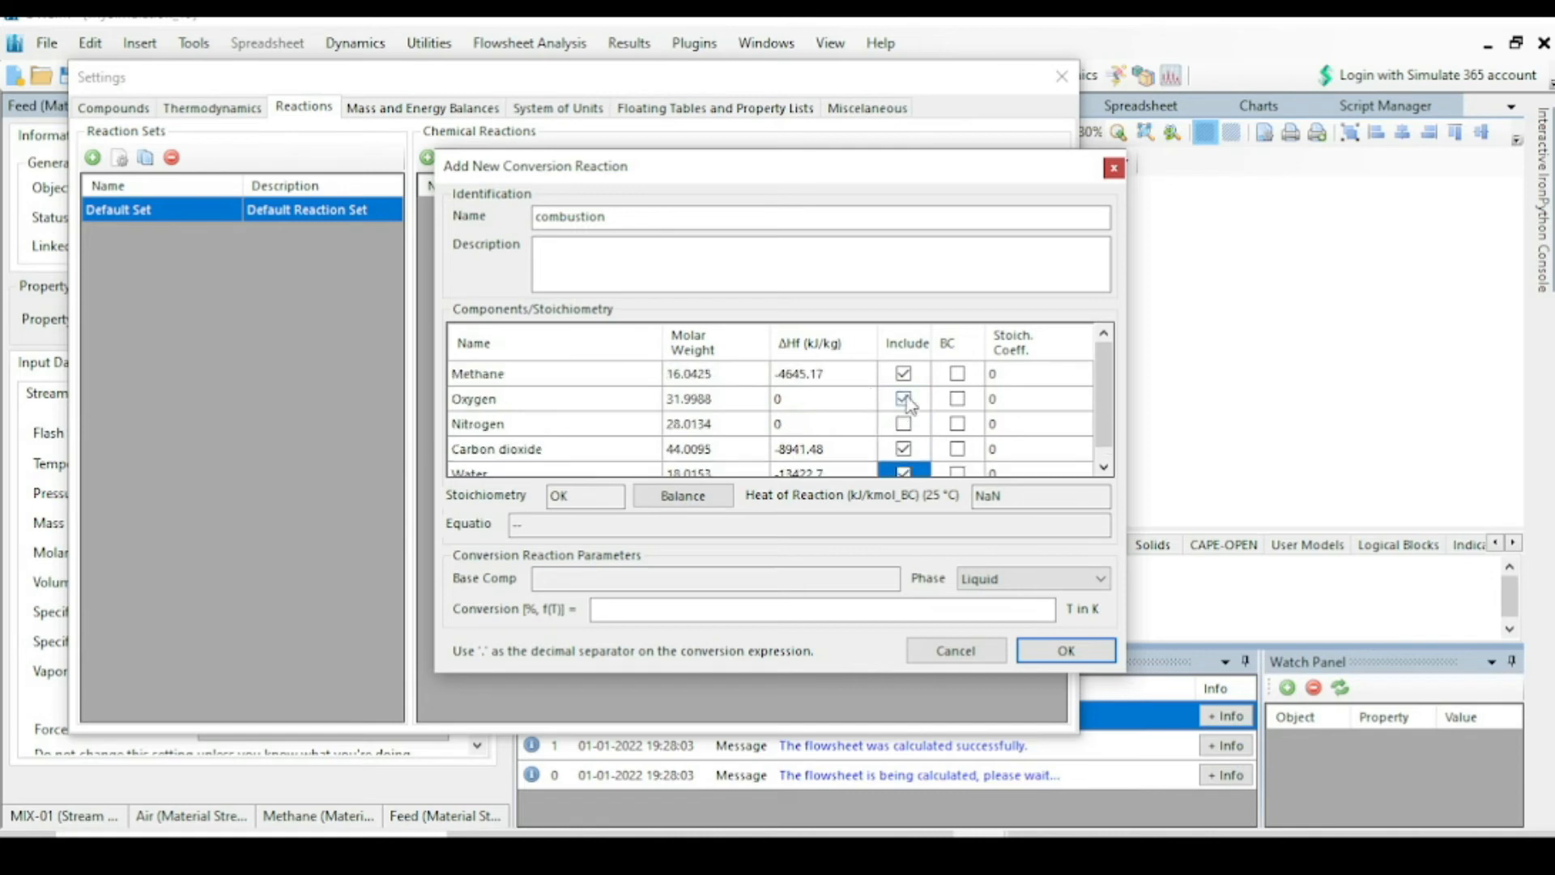
pyautogui.click(957, 375)
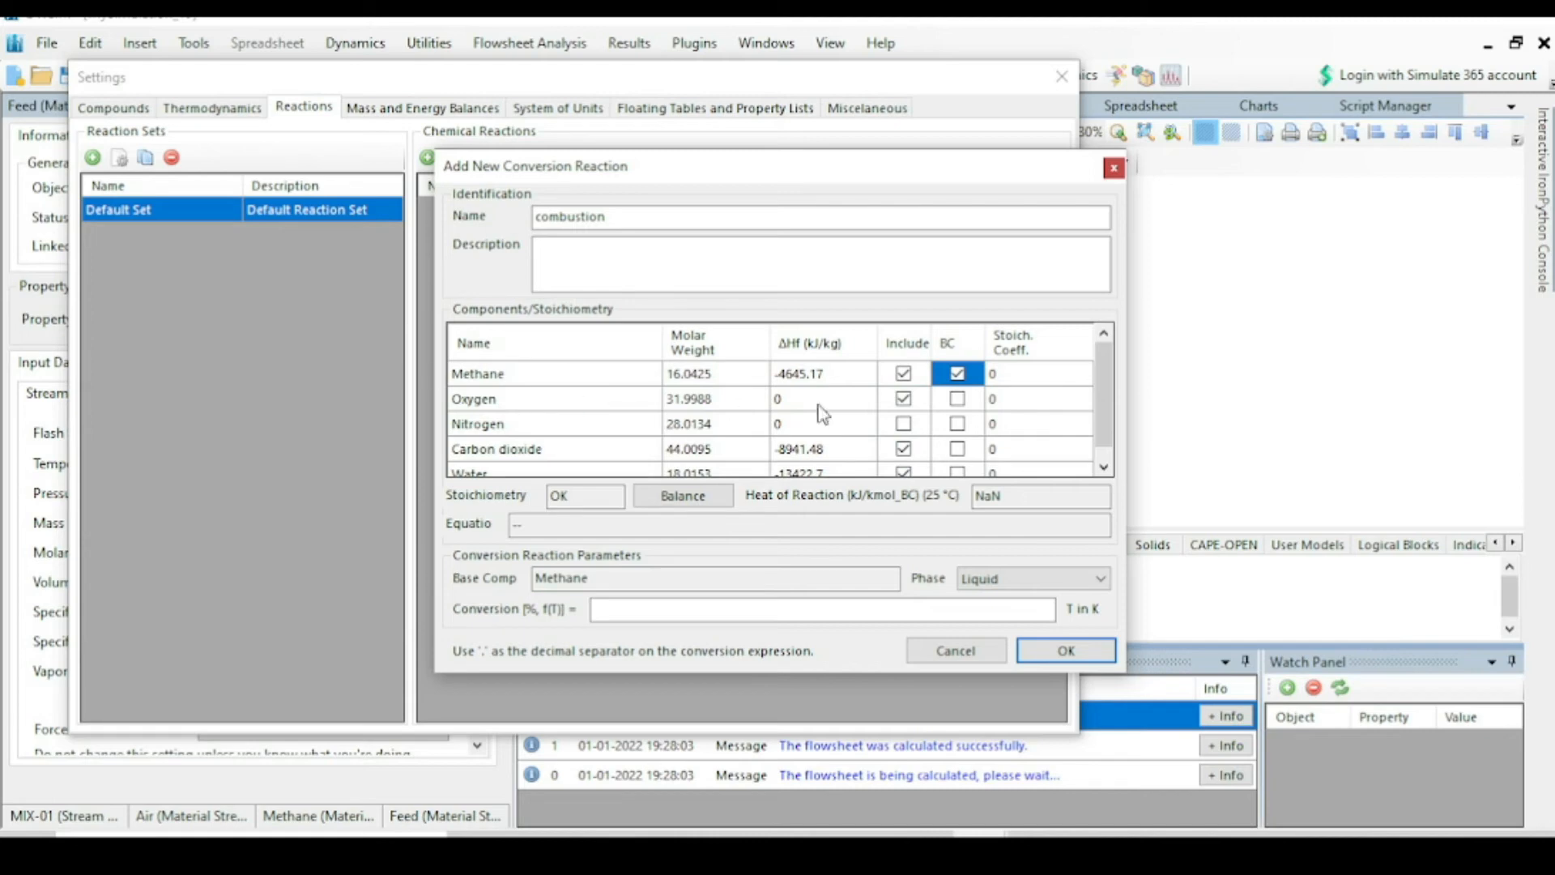
# Step: Set methane's stoichiometric coefficient to -1 and consult the Mole Balance slide in PowerPoint for the other coefficients
pyautogui.click(1008, 375)
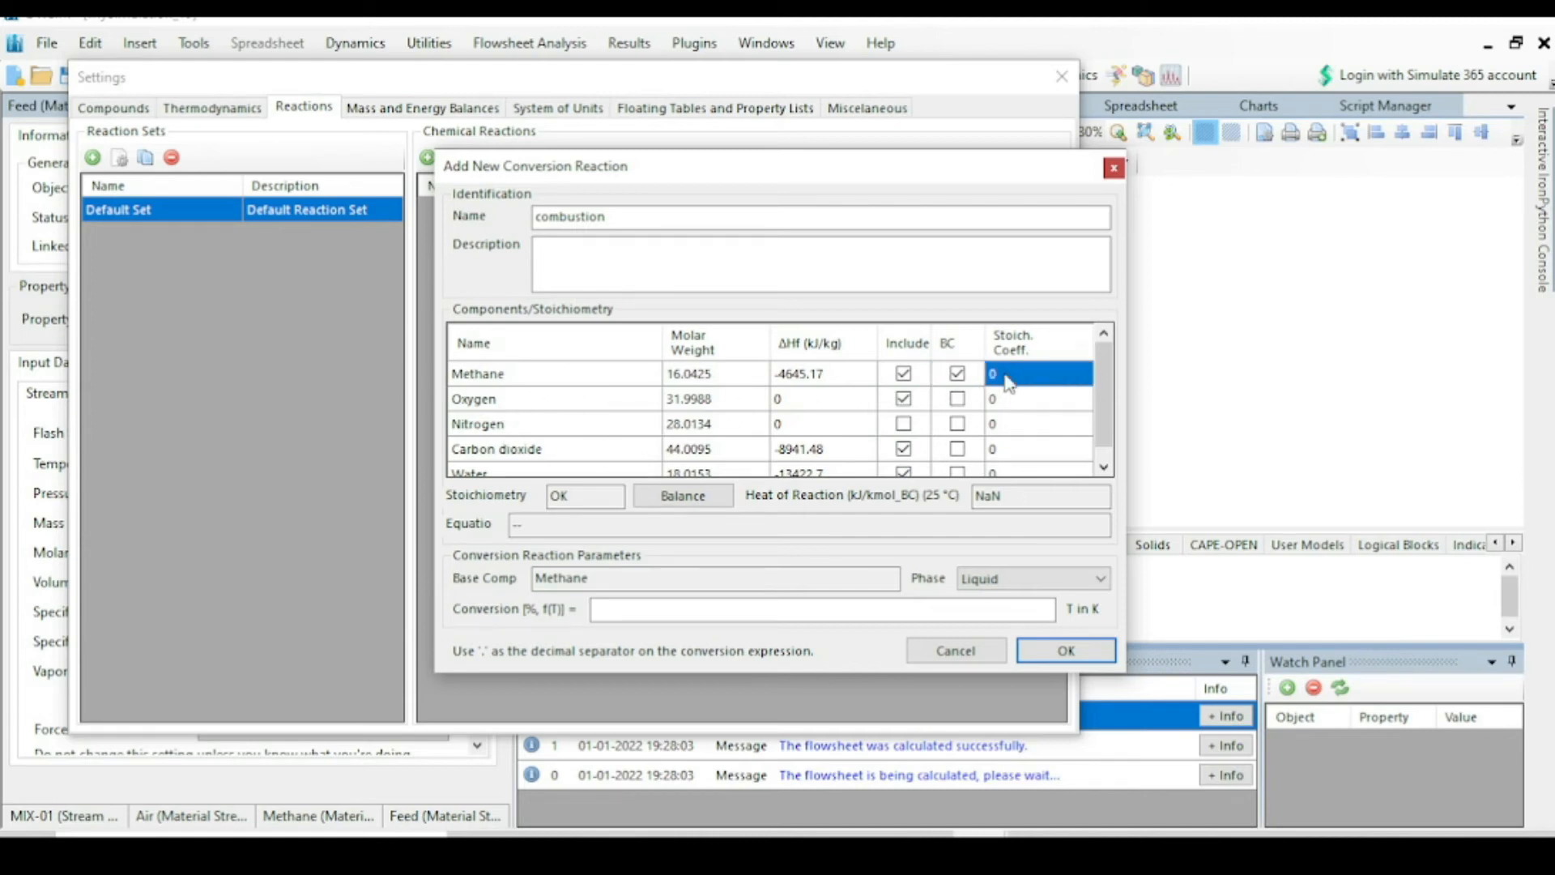
pyautogui.write('-')
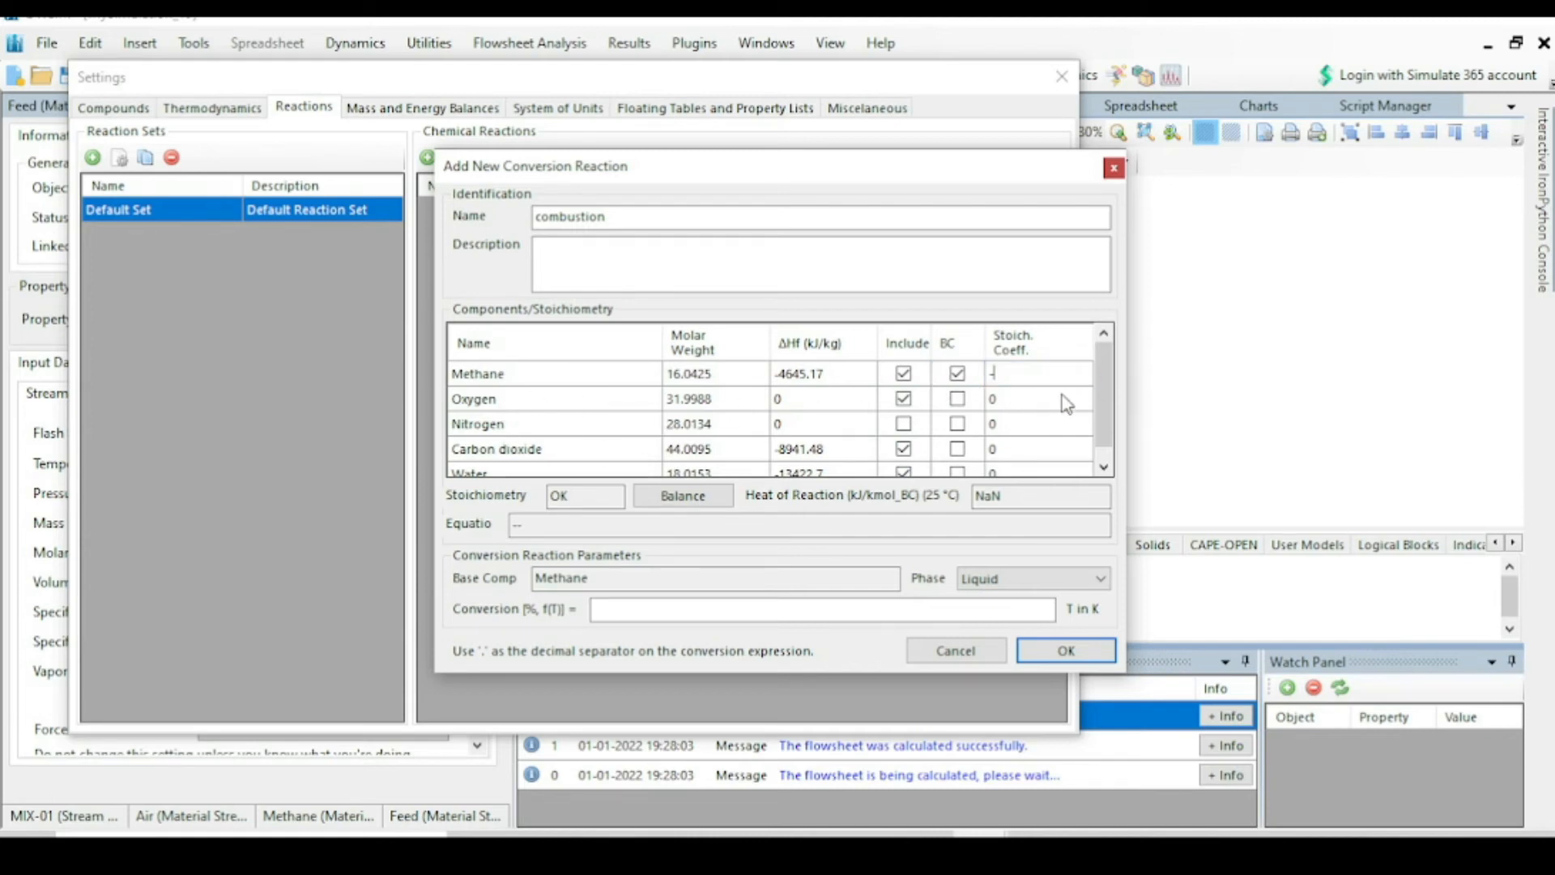
pyautogui.write('1')
pyautogui.click(1062, 399)
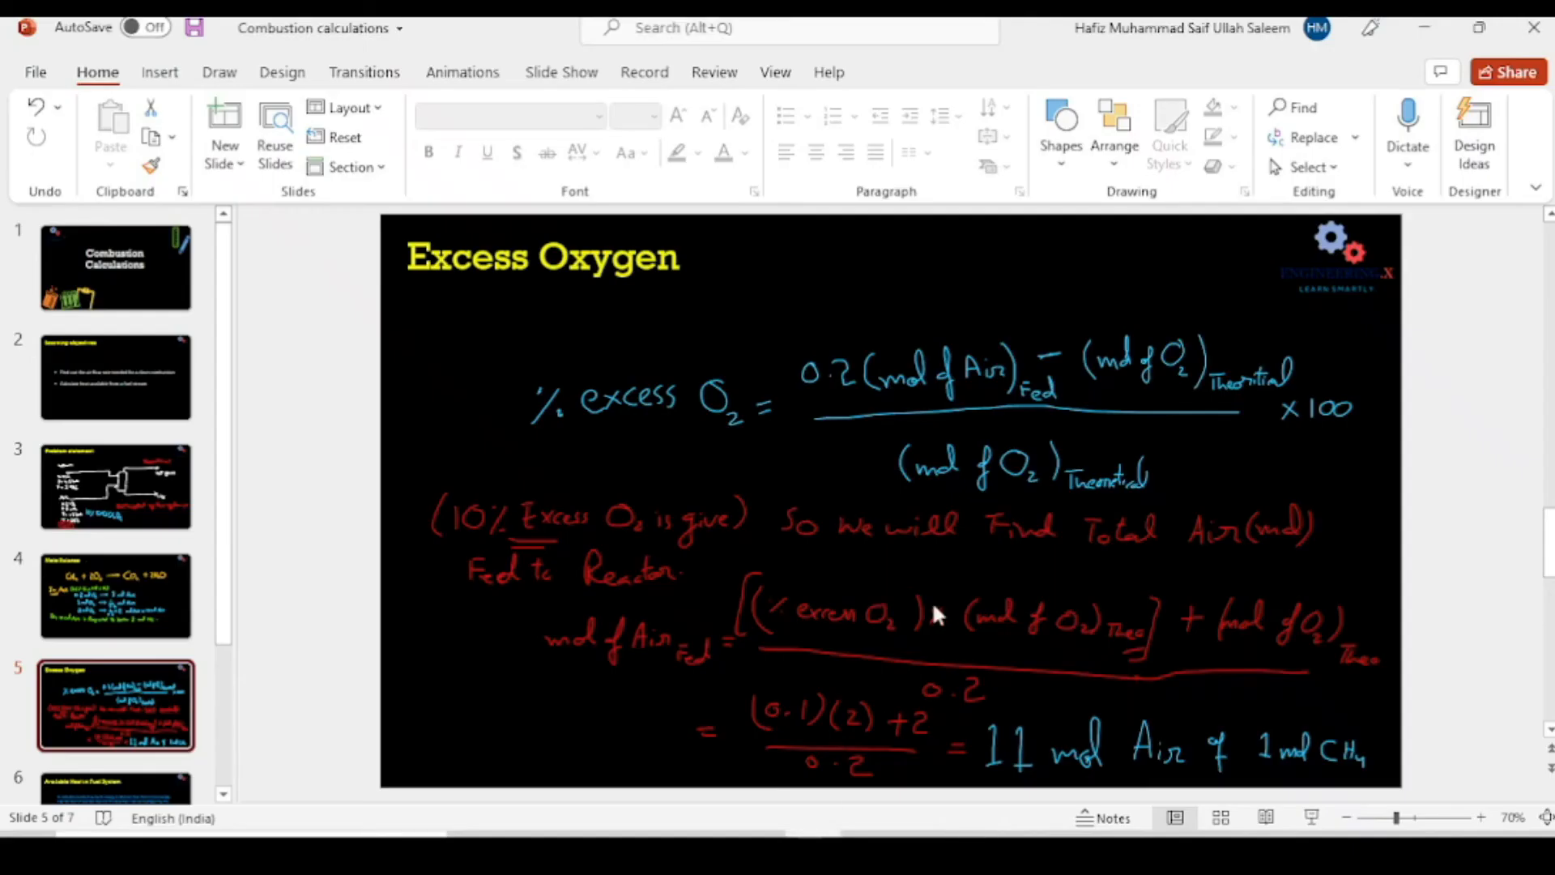
pyautogui.click(153, 579)
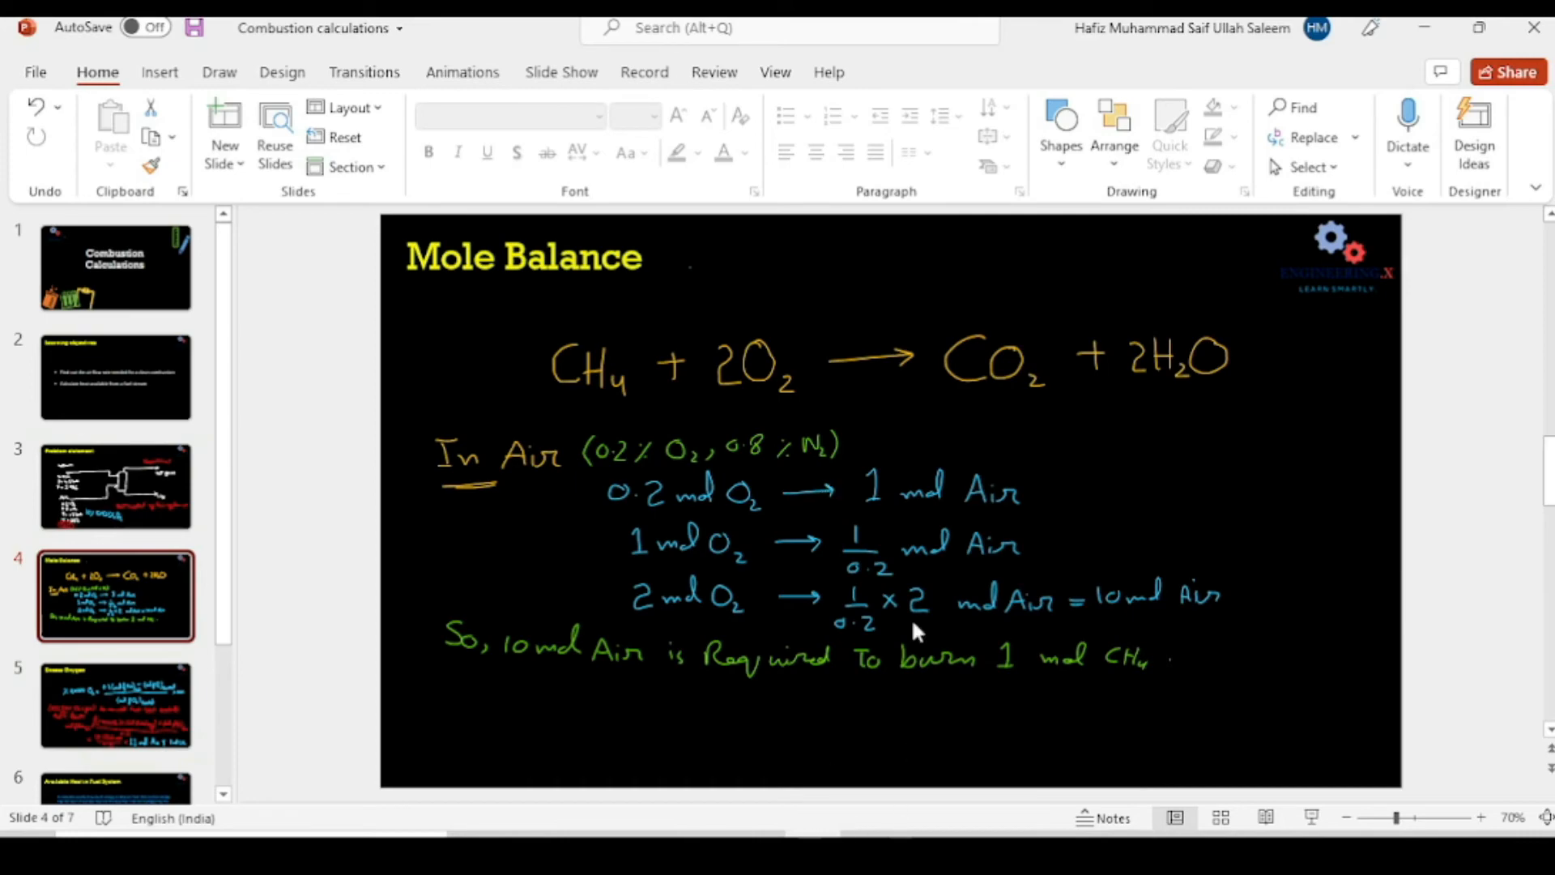
# Step: Return to DWSIM's conversion reaction and set the stoichiometric coefficients to -2 for oxygen, 1 for carbon dioxide and 2 for water
pyautogui.click(980, 849)
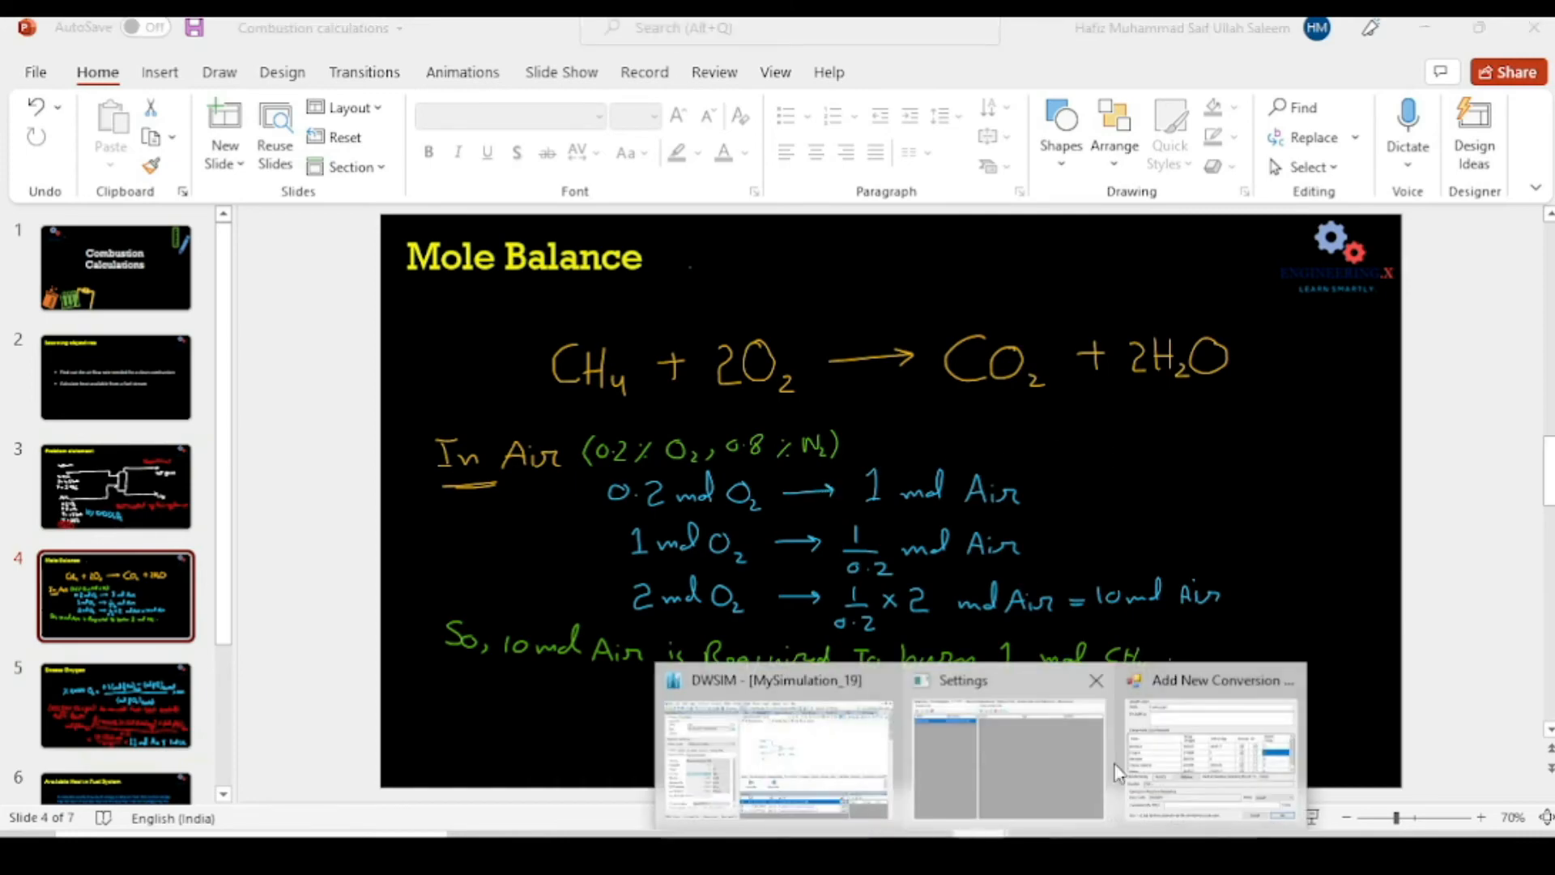
pyautogui.click(1211, 753)
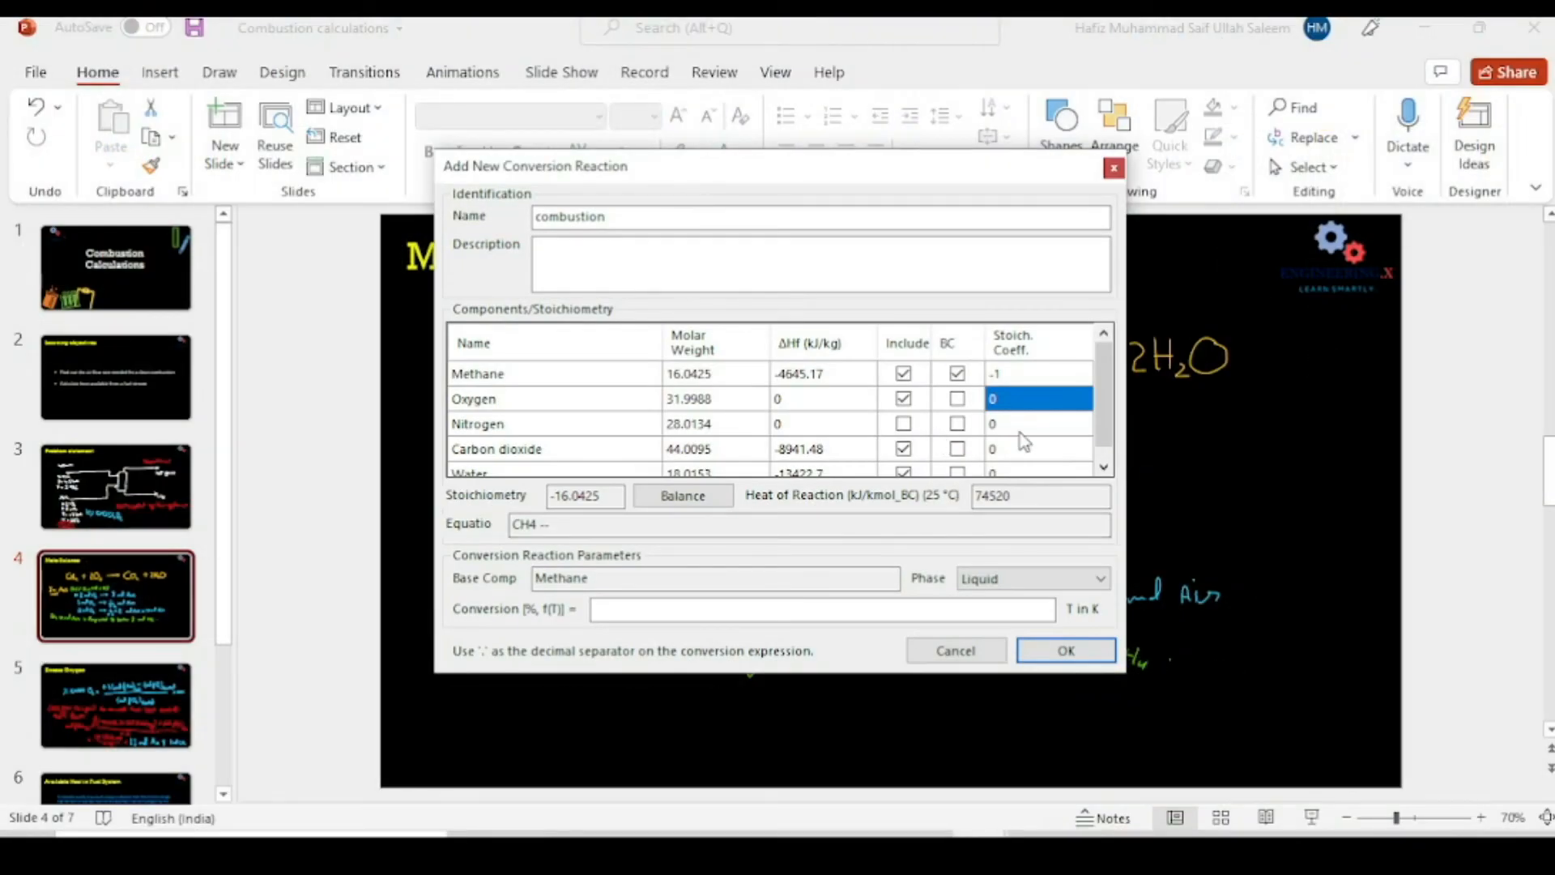
pyautogui.write('-2')
pyautogui.press('Return')
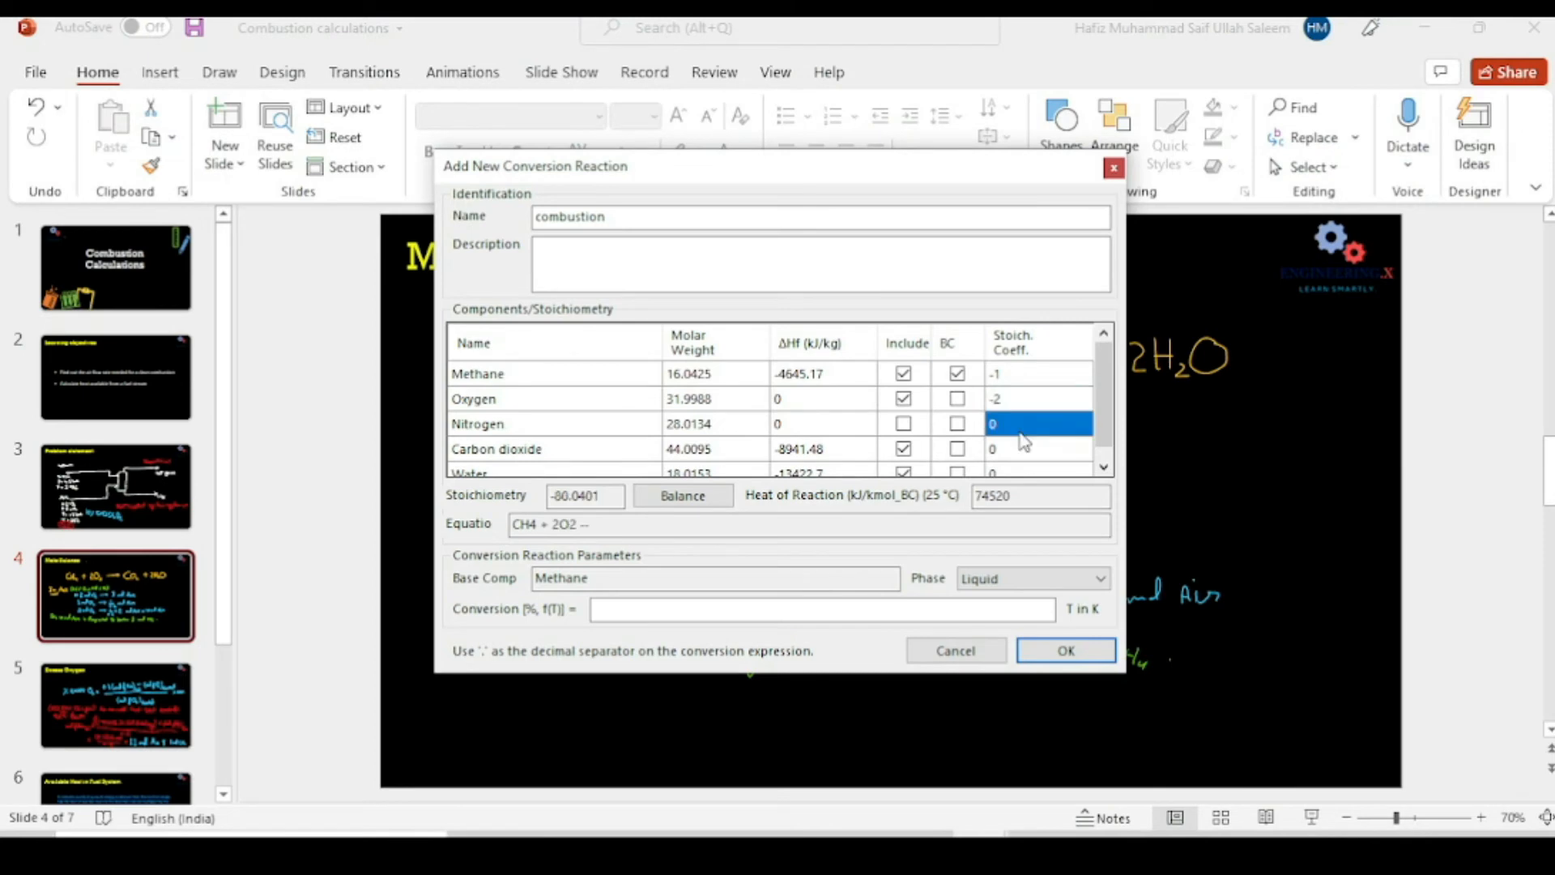
pyautogui.press('Return')
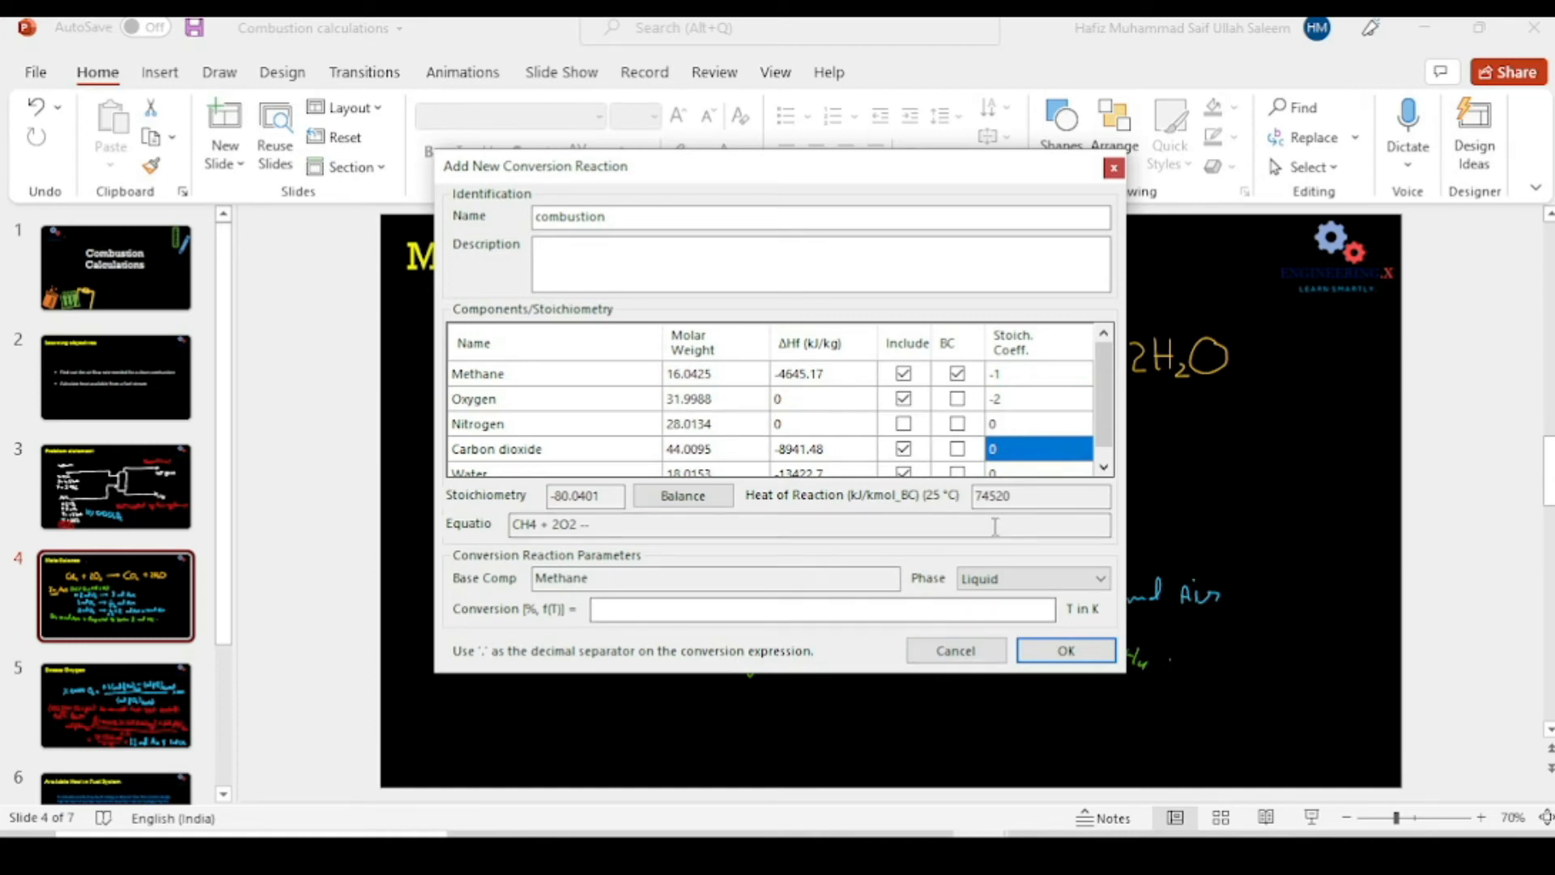
pyautogui.write('1')
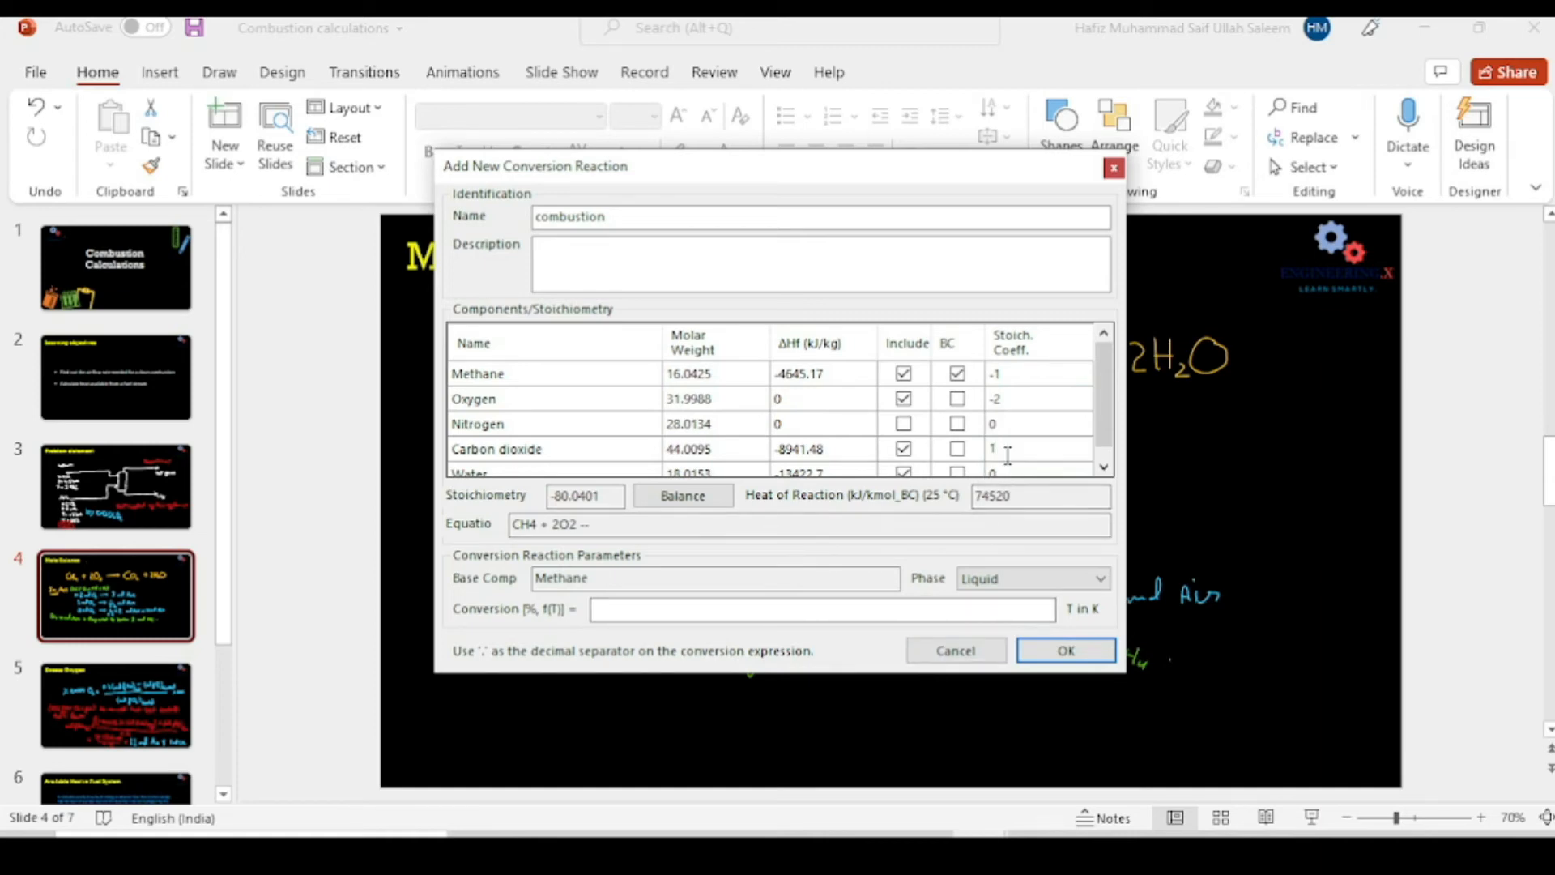
pyautogui.press('Return')
pyautogui.write('2')
pyautogui.press('Return')
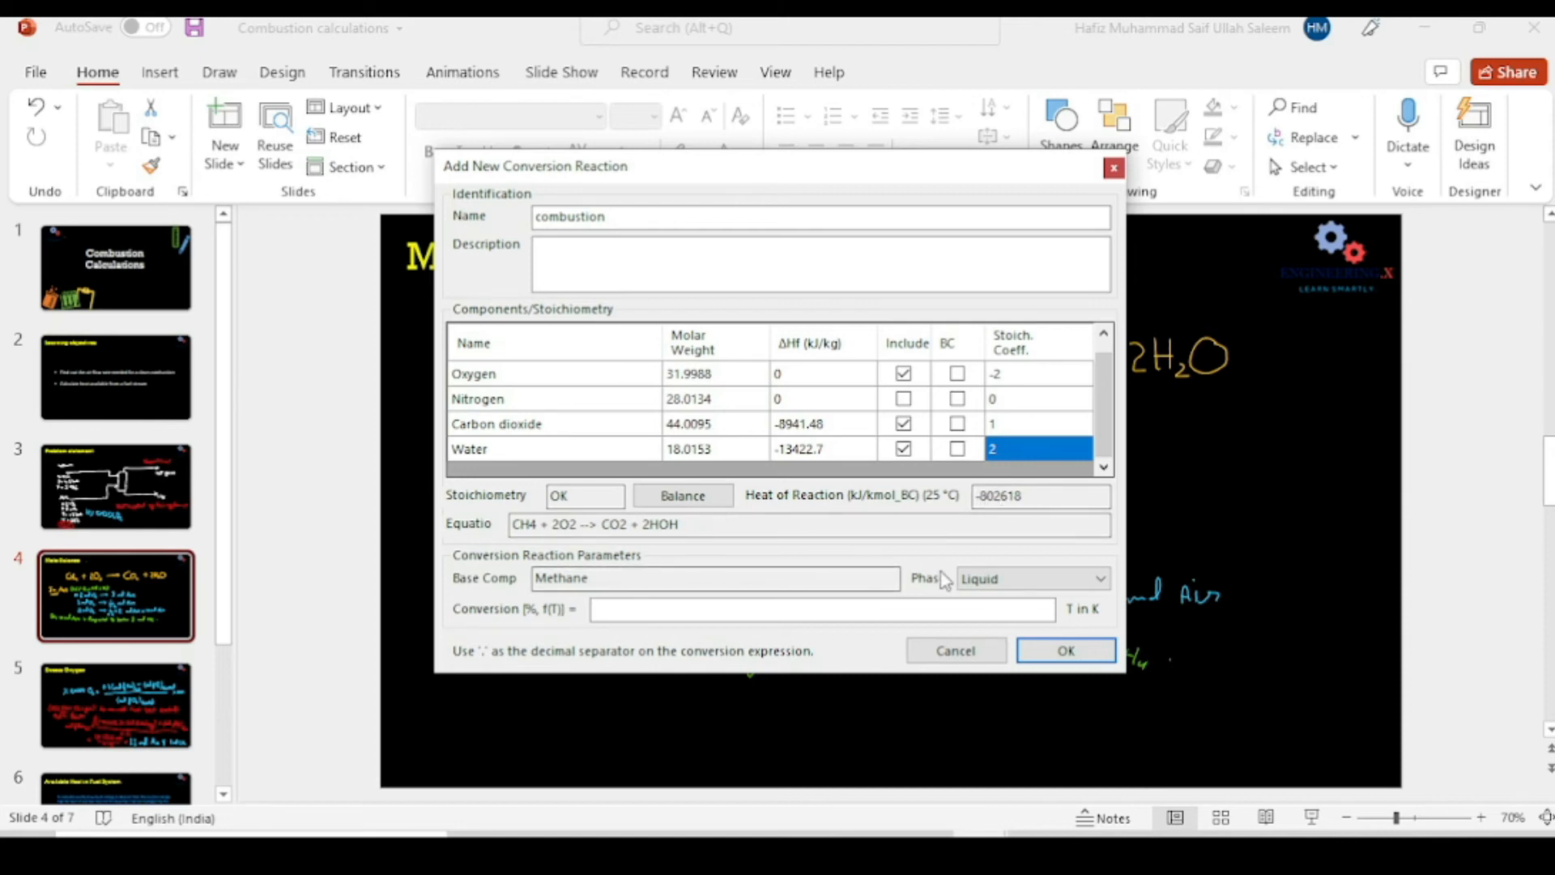
# Step: Set the reaction phase to Vapor and the conversion to 100%, accept the reaction, and close DWSIM's simulation settings
pyautogui.click(1049, 578)
pyautogui.click(1014, 608)
pyautogui.click(630, 612)
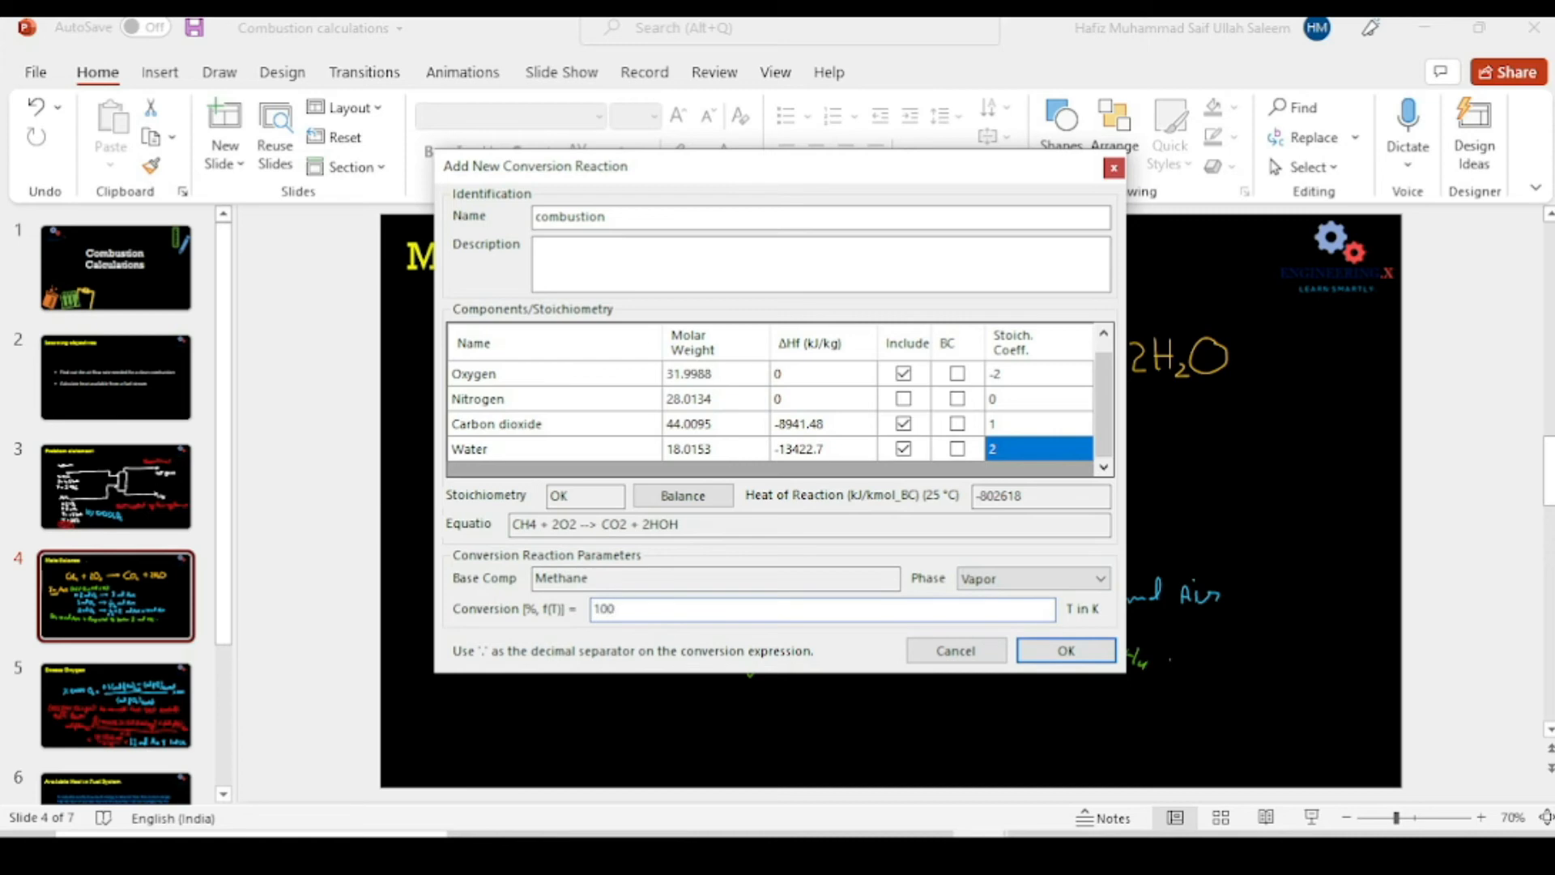
pyautogui.write('100')
pyautogui.press('Return')
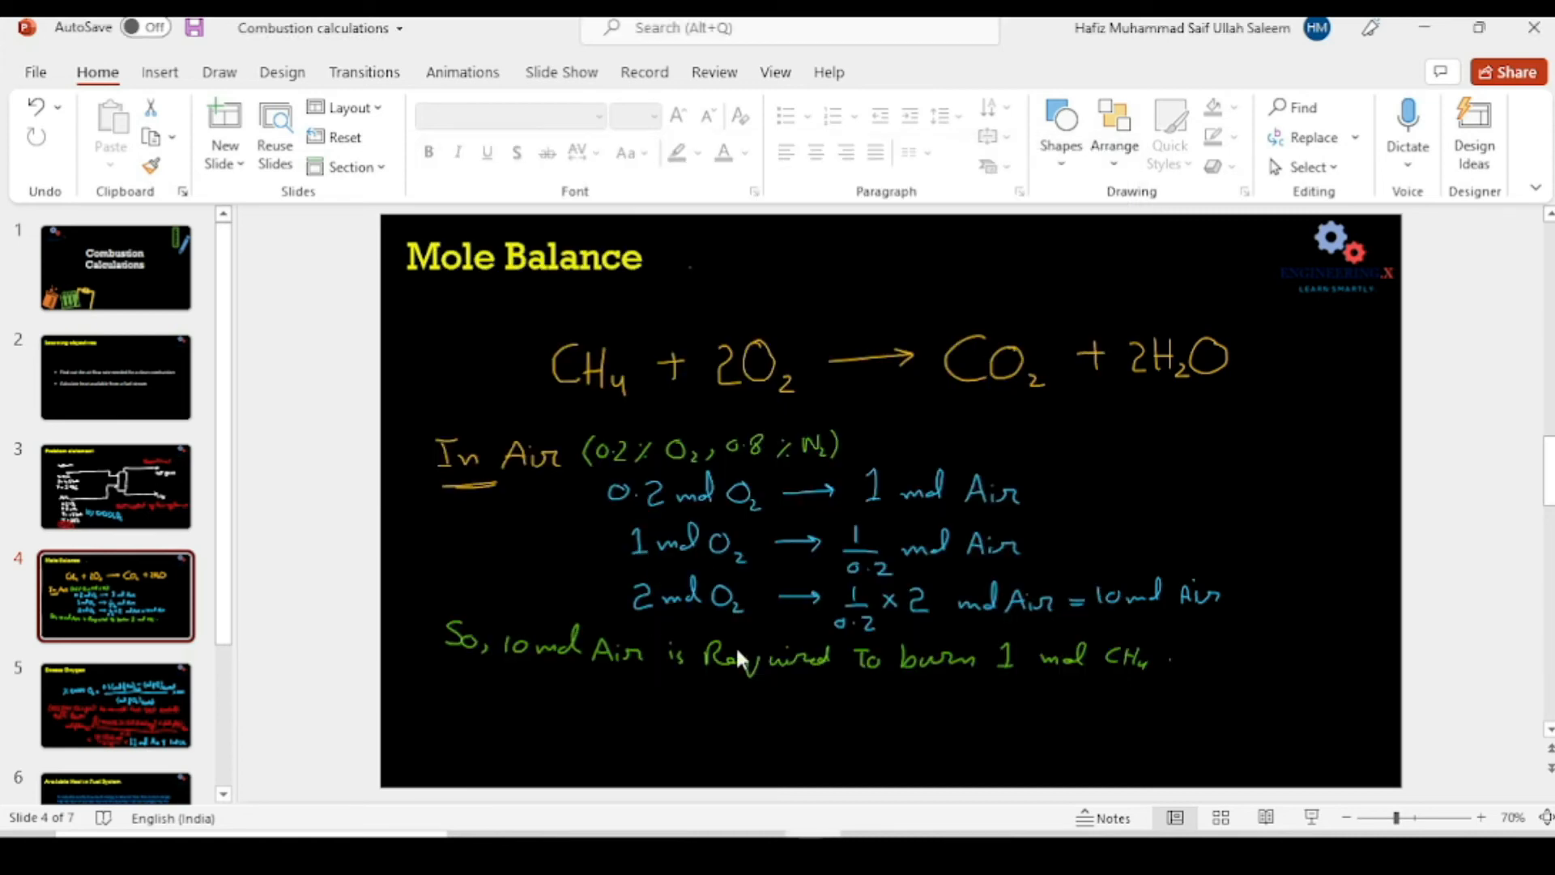
pyautogui.moveTo(874, 858)
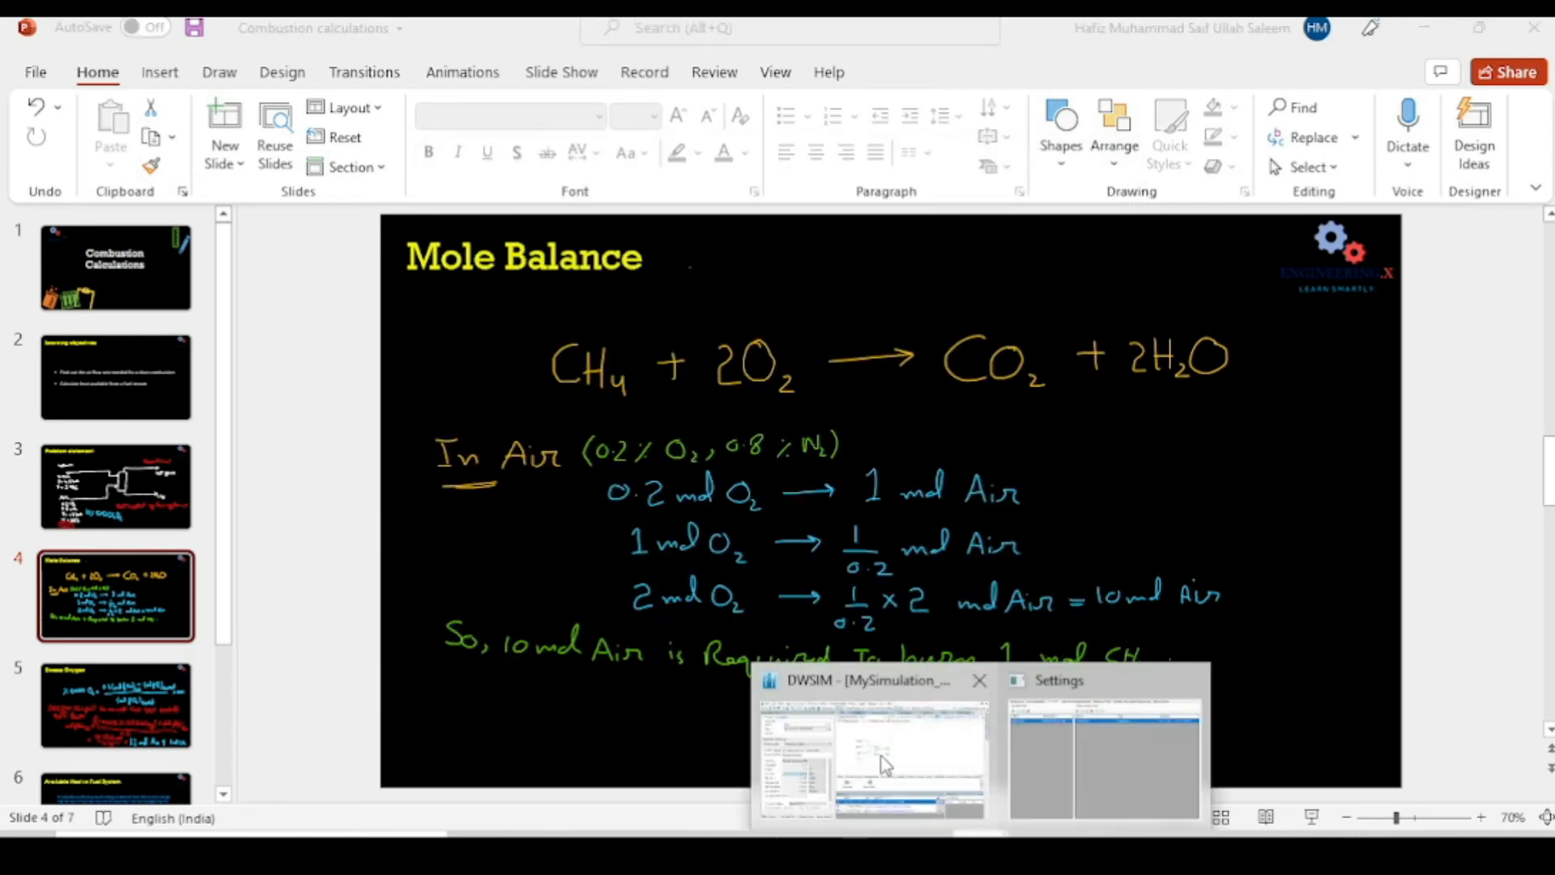
pyautogui.click(885, 761)
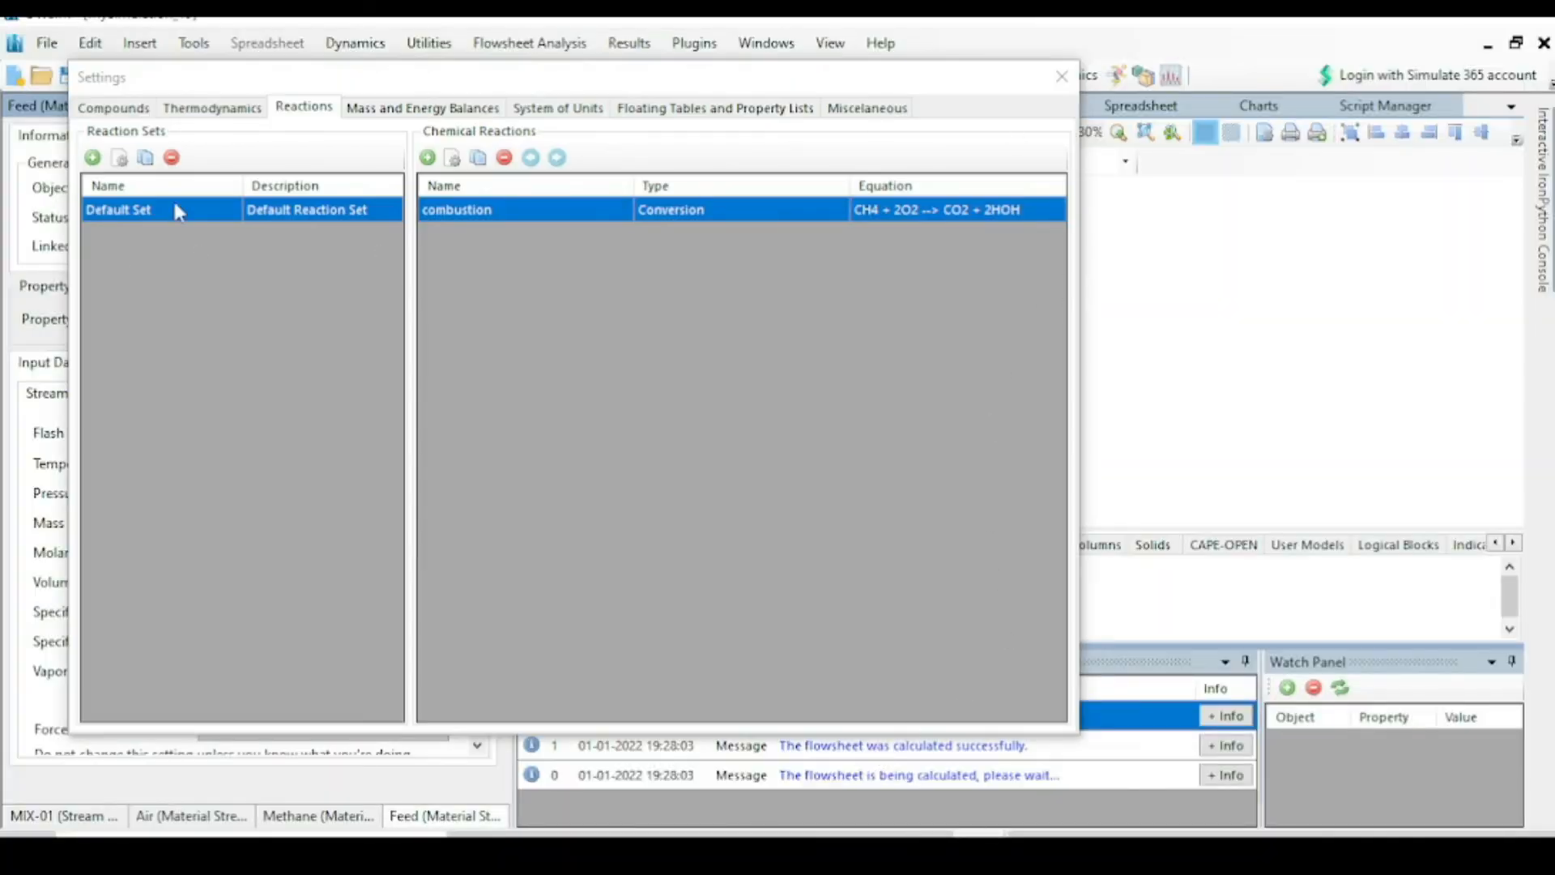
pyautogui.click(1061, 76)
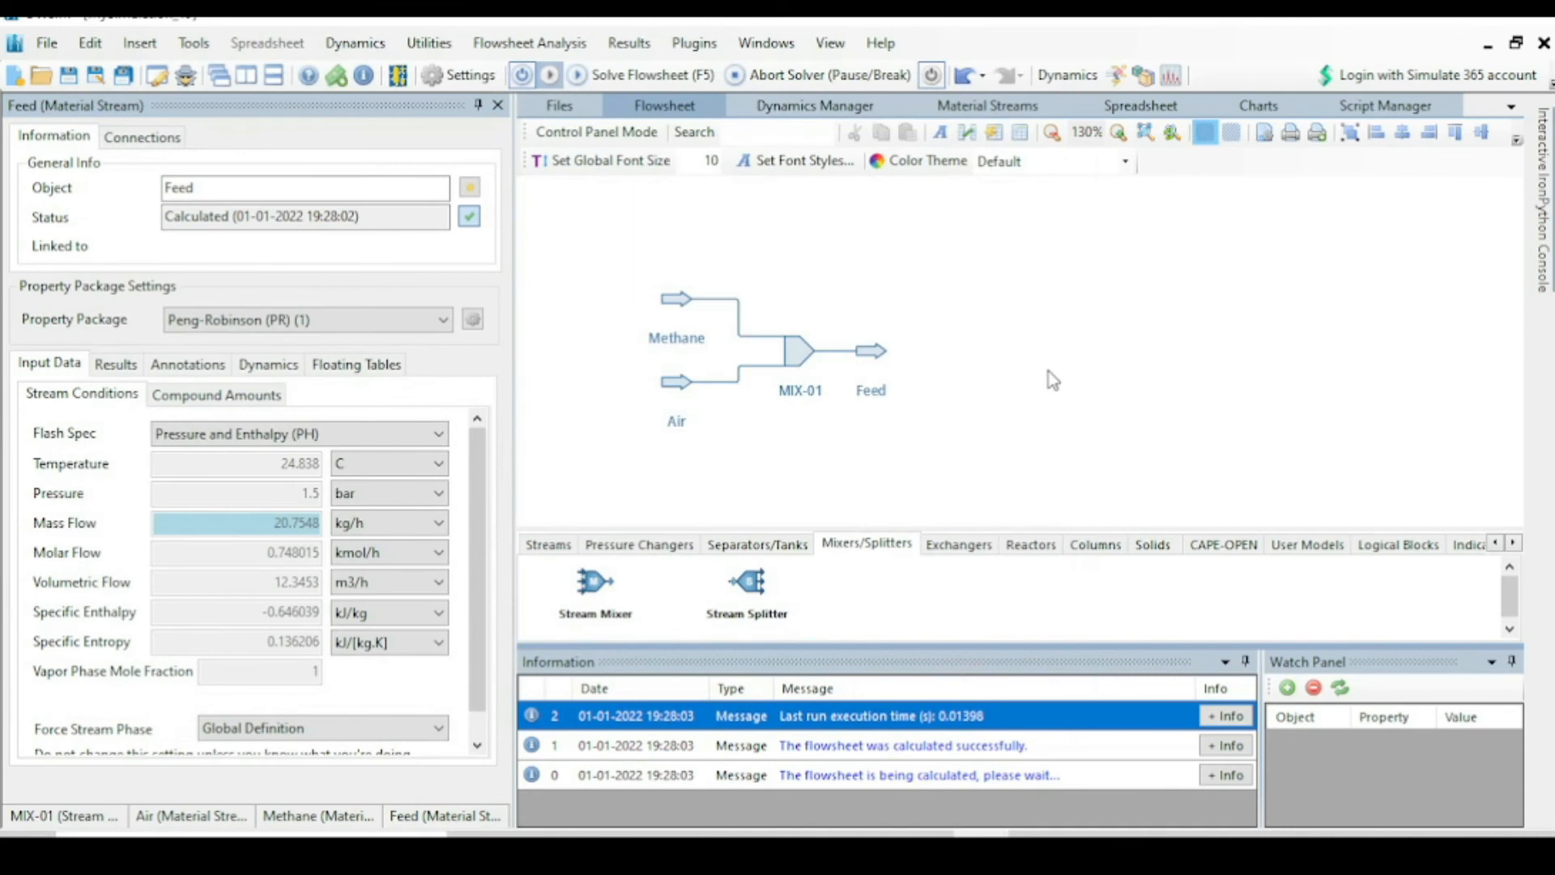
# Step: Add a Gibbs Reactor downstream of the Feed stream and connect Feed as its inlet
pyautogui.click(1037, 544)
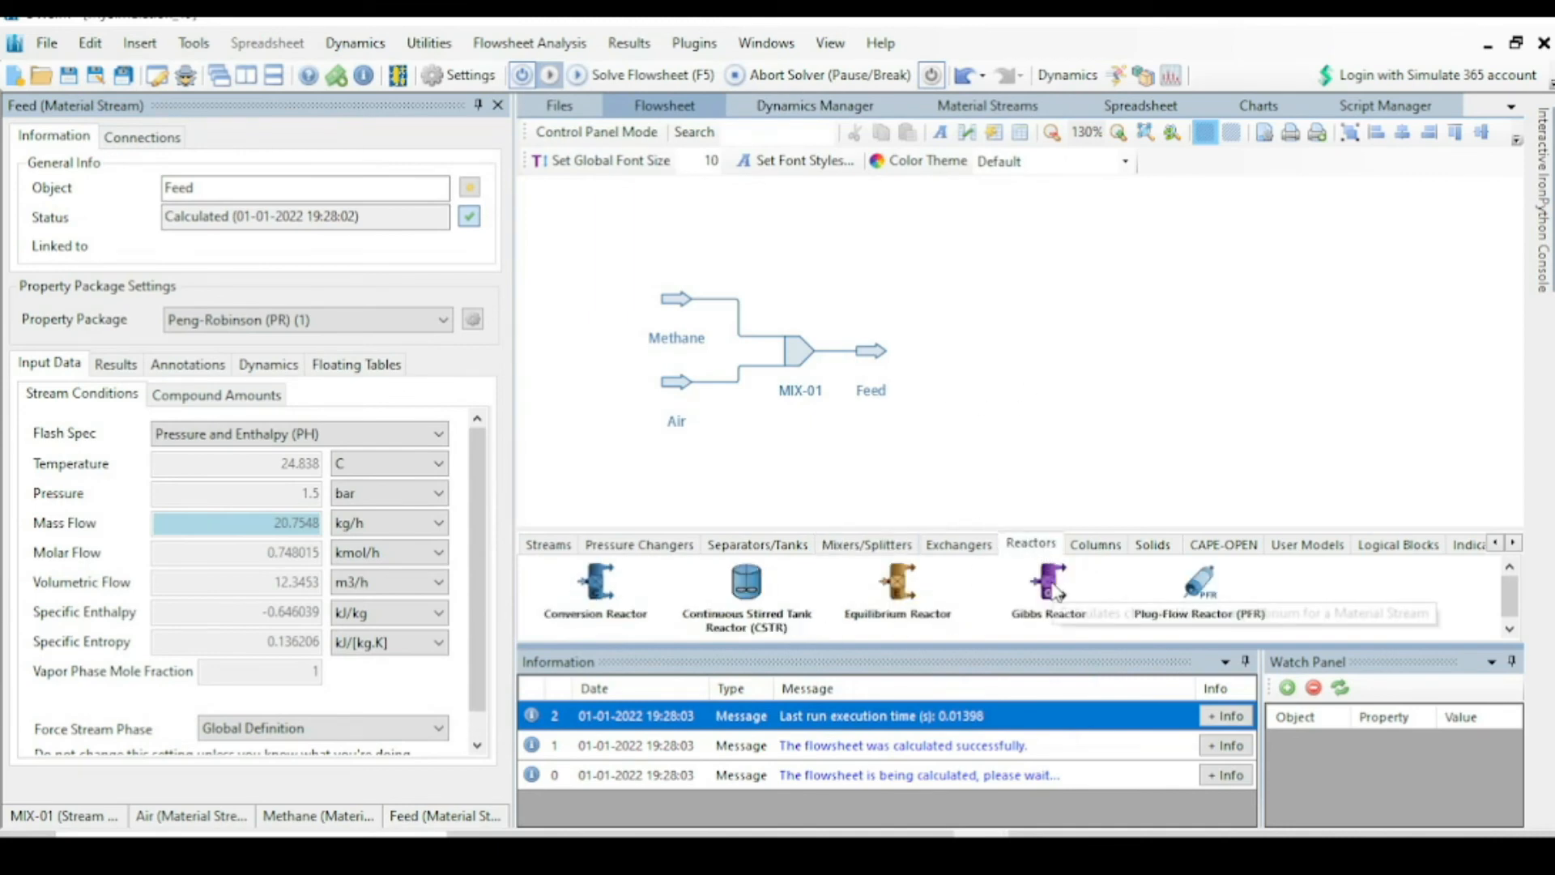
pyautogui.moveTo(1051, 582); pyautogui.dragTo(1041, 350)
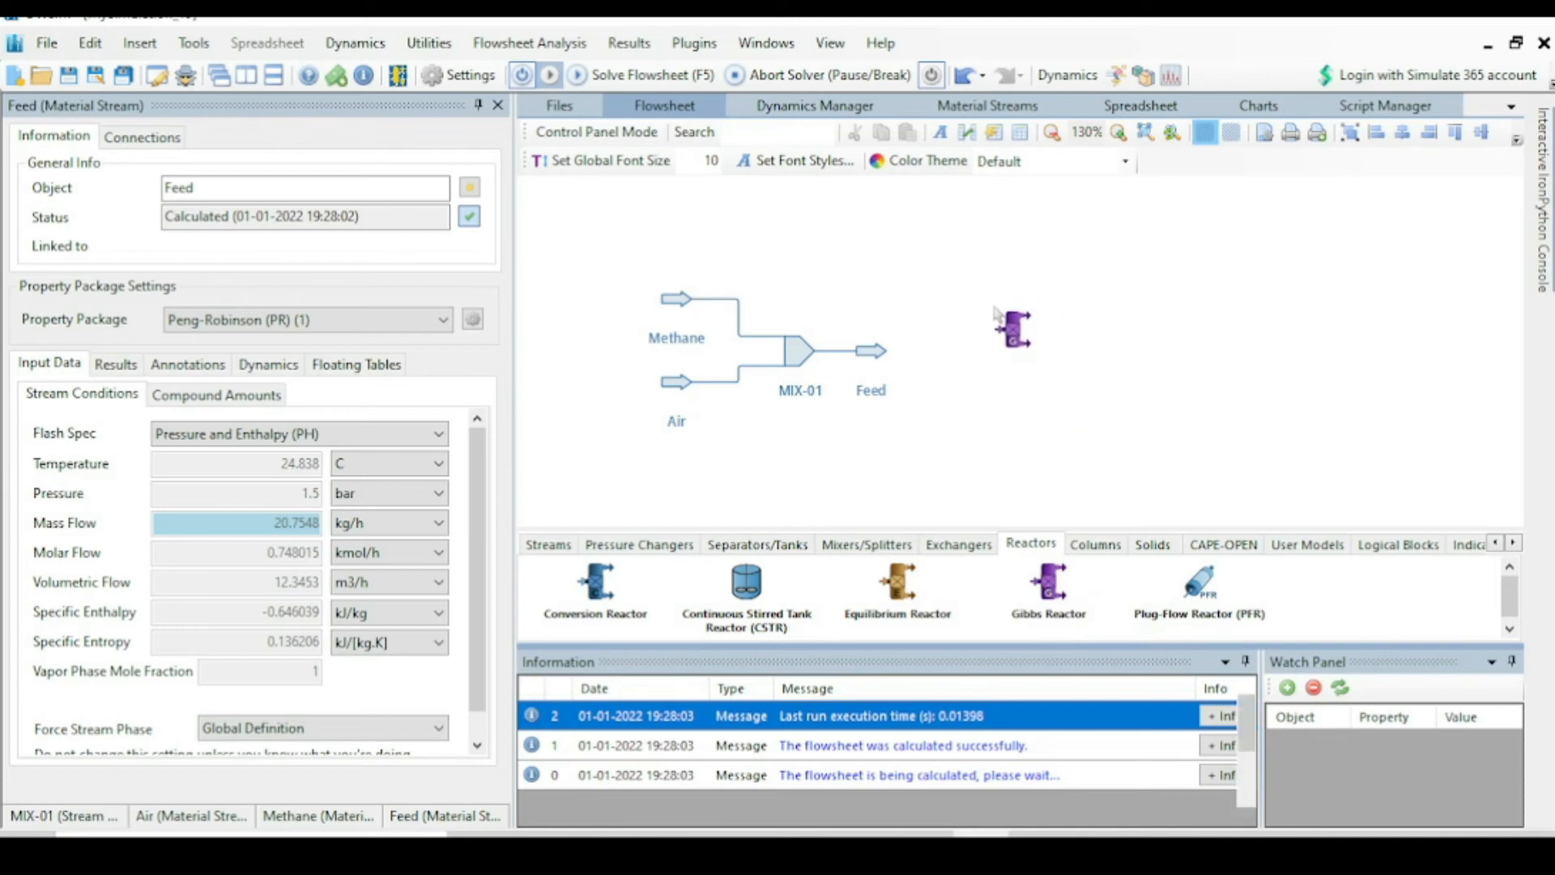
pyautogui.click(1034, 360)
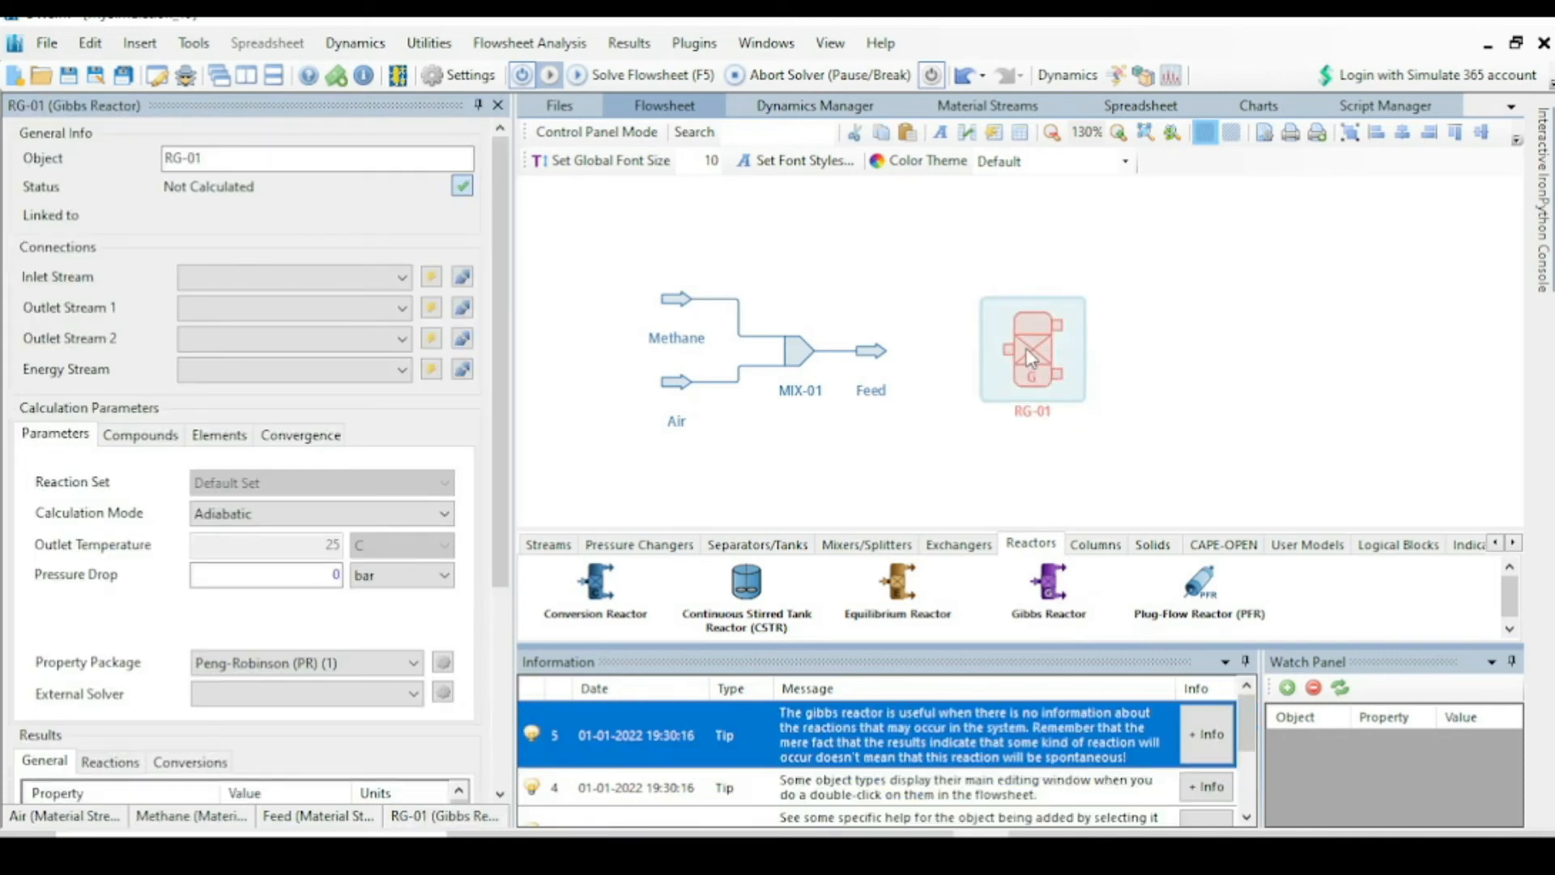
pyautogui.click(402, 277)
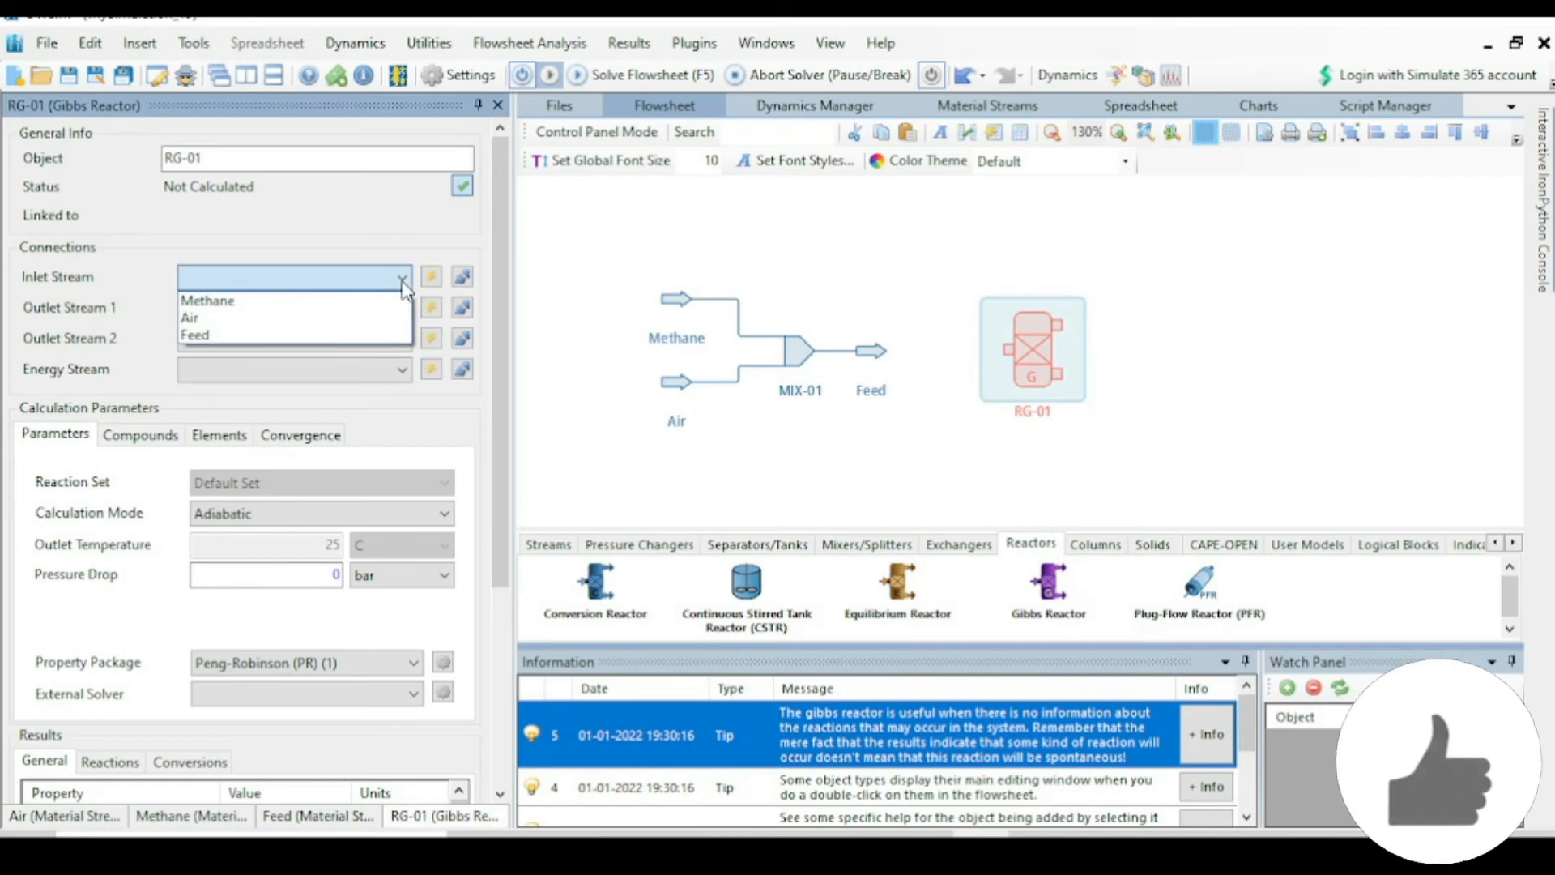
pyautogui.click(233, 336)
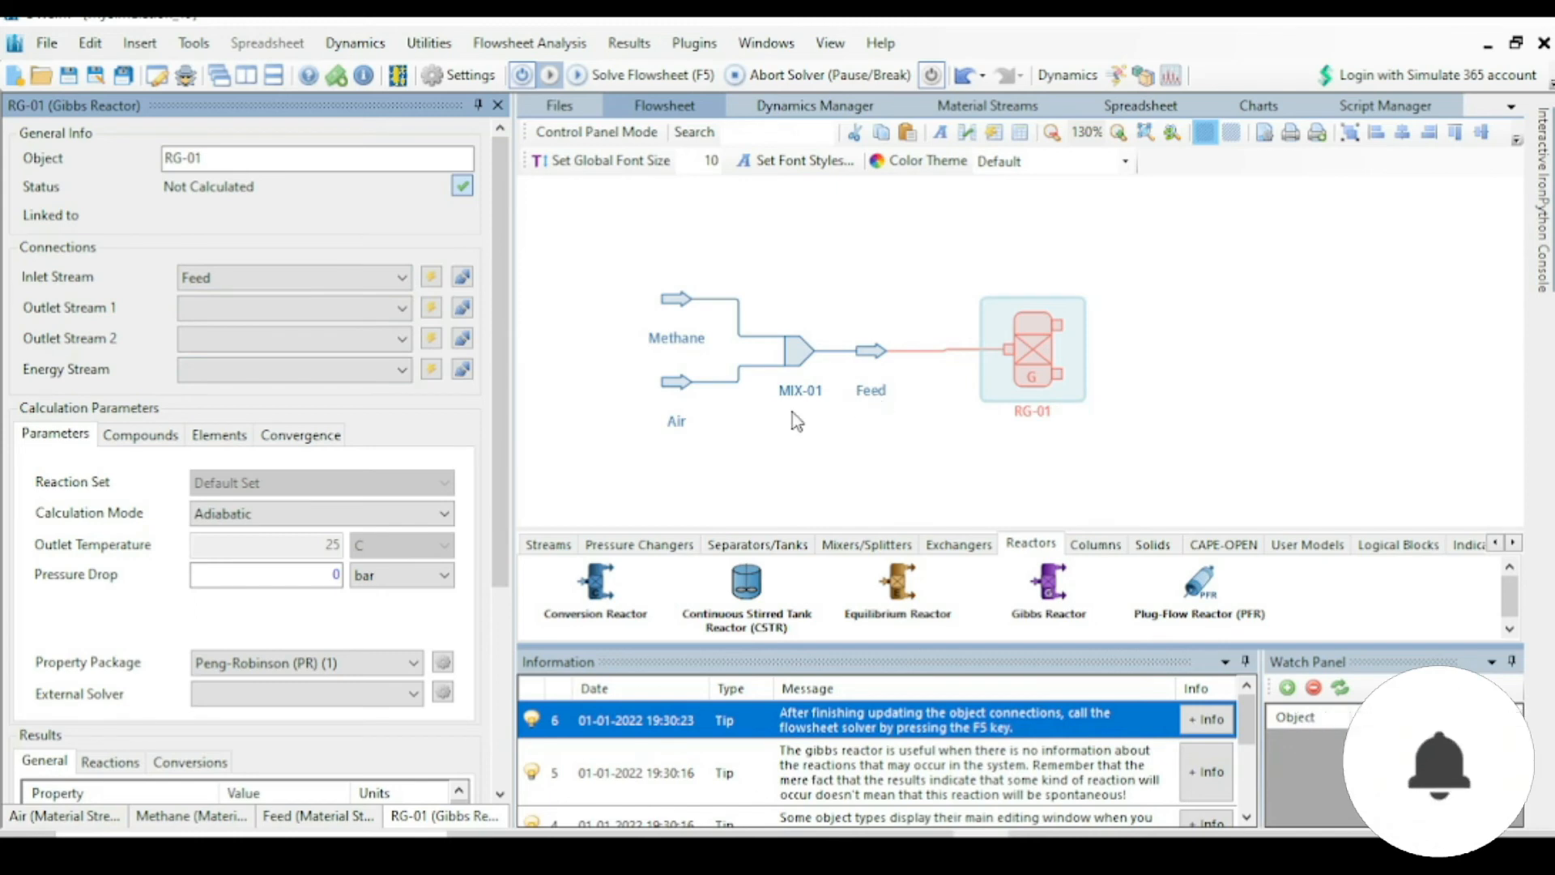
# Step: Create and connect two new outlet streams and a new energy stream for the Gibbs reactor
pyautogui.click(431, 308)
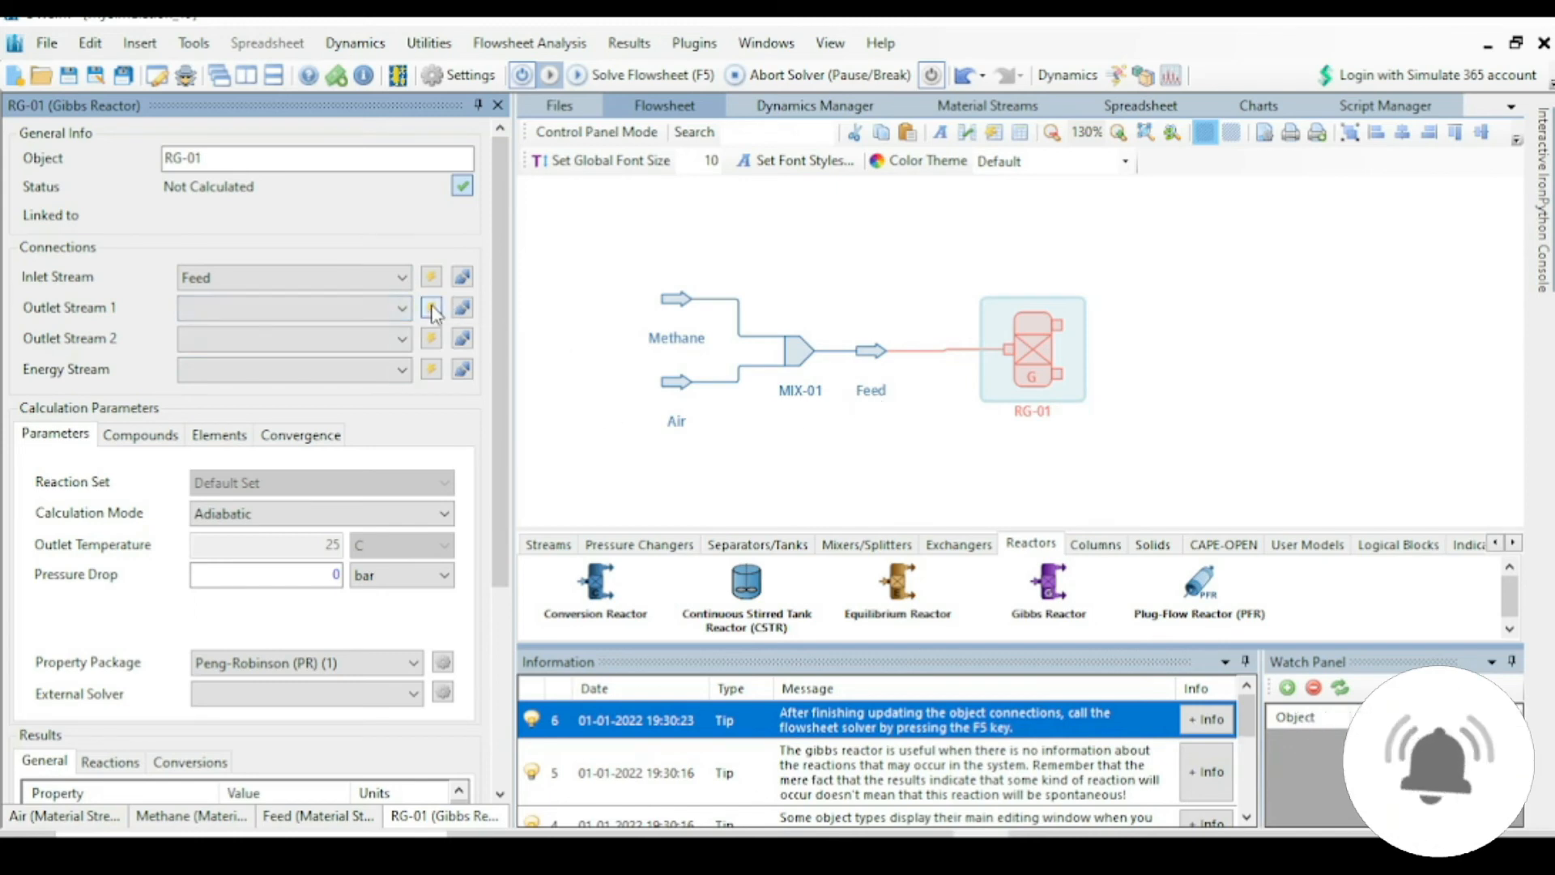
pyautogui.click(432, 340)
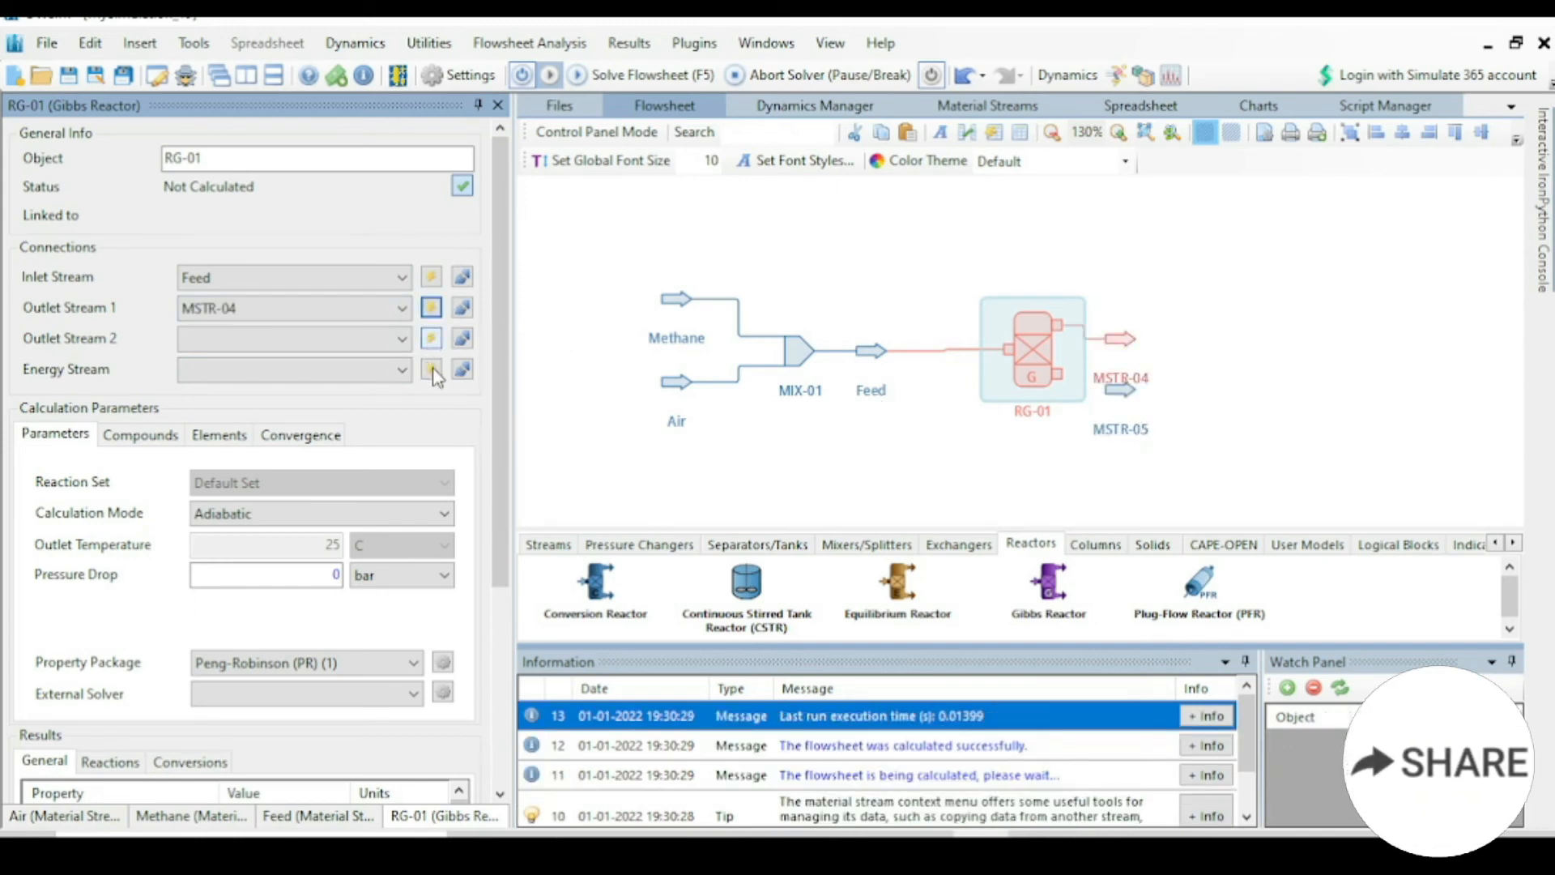
pyautogui.click(431, 370)
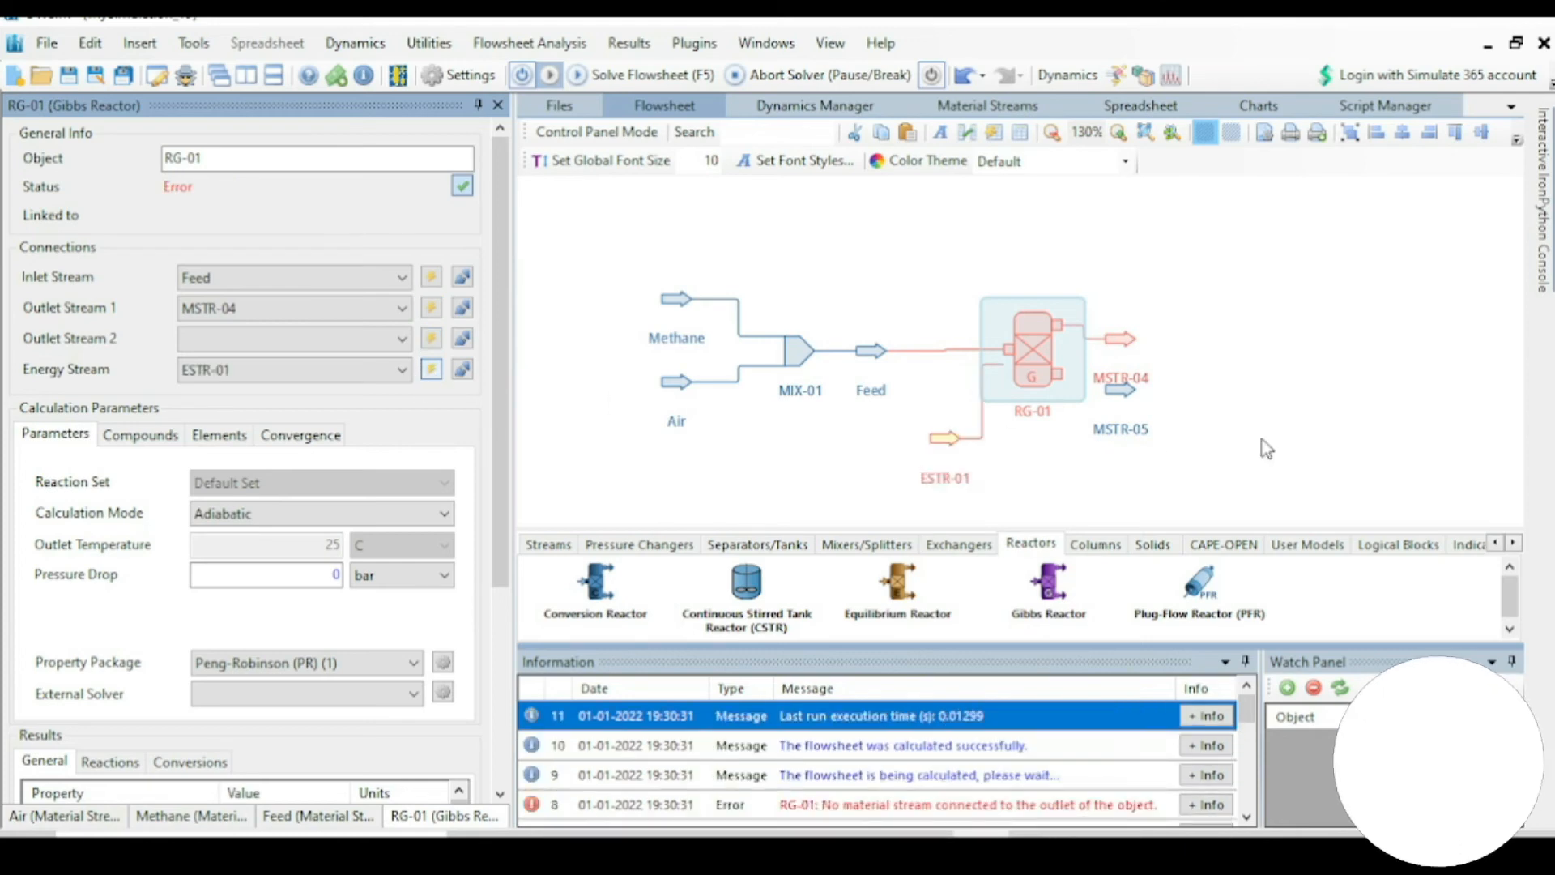
# Step: Move the reactor's first outlet stream higher on the flowsheet and rename it vapor
pyautogui.moveTo(1125, 354); pyautogui.dragTo(1140, 281)
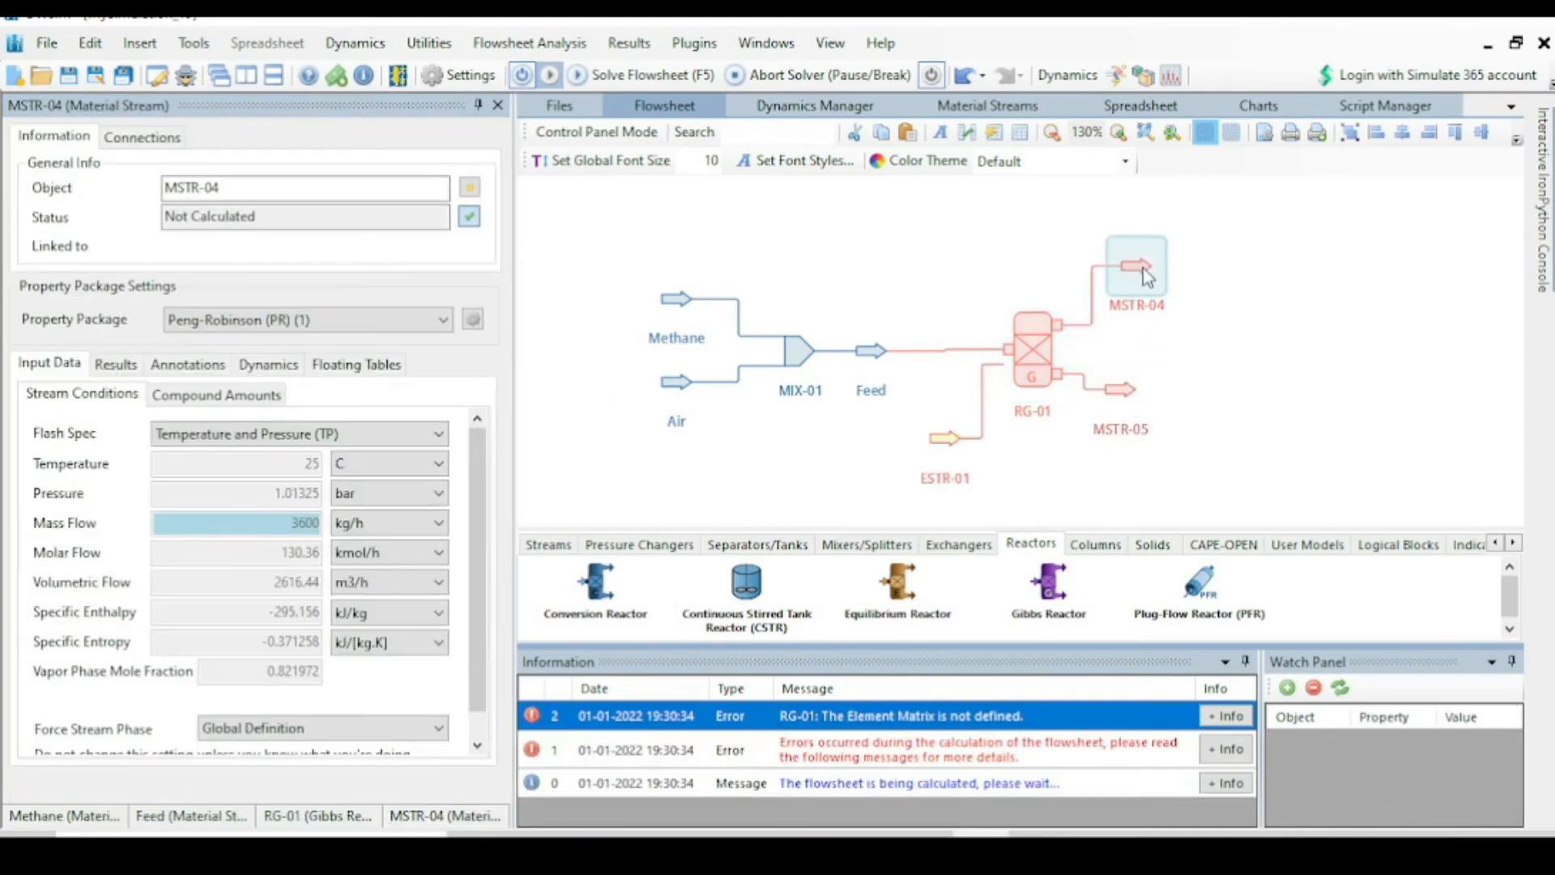
pyautogui.moveTo(232, 187); pyautogui.dragTo(150, 198)
pyautogui.write('V')
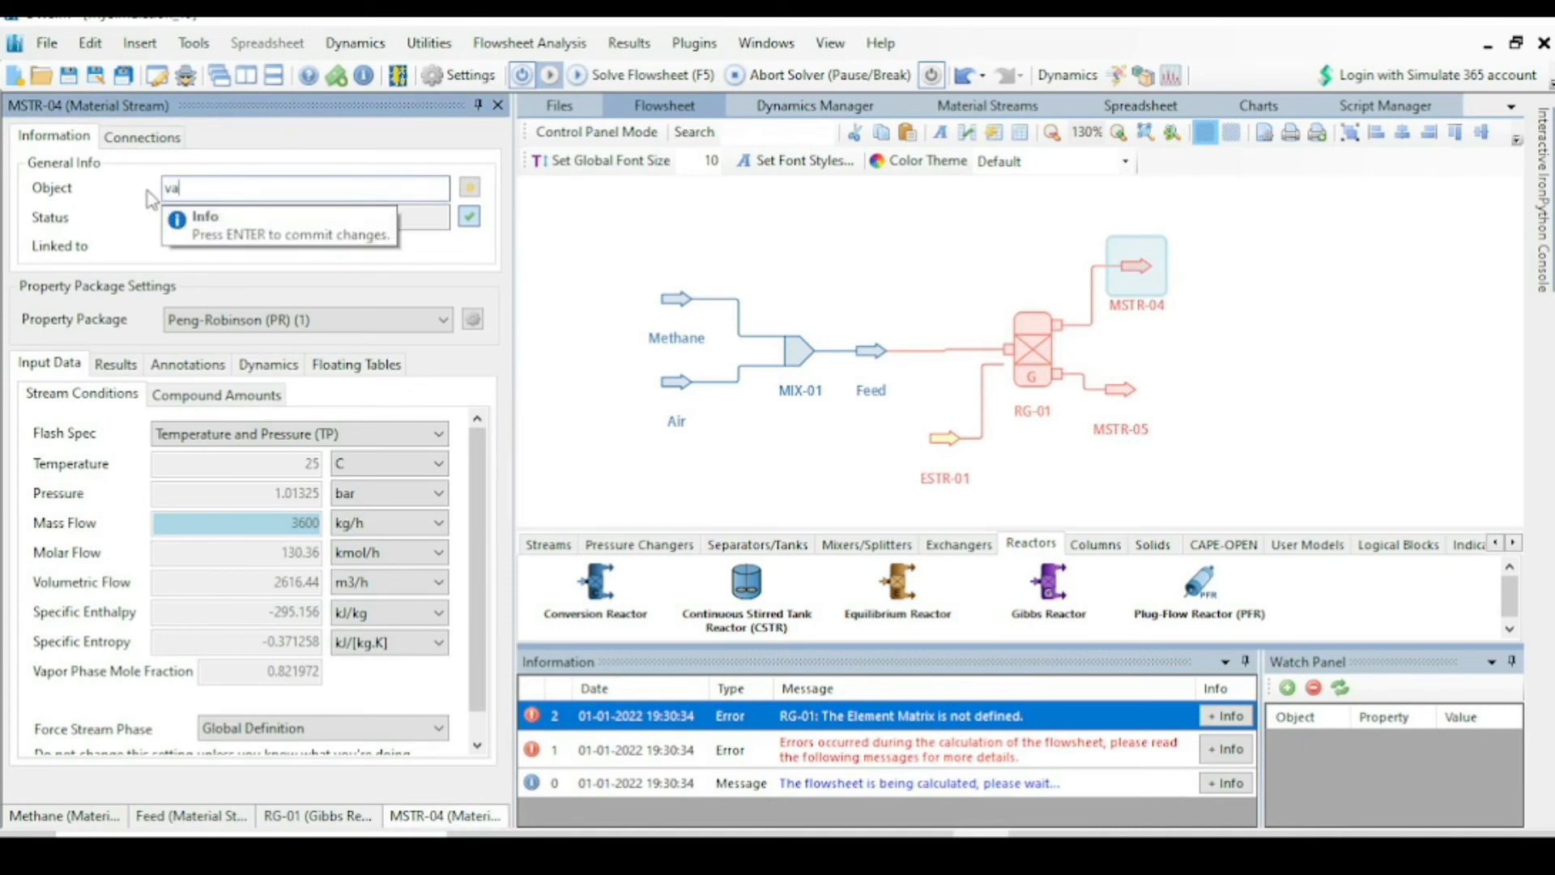
pyautogui.write('apor')
pyautogui.press('Return')
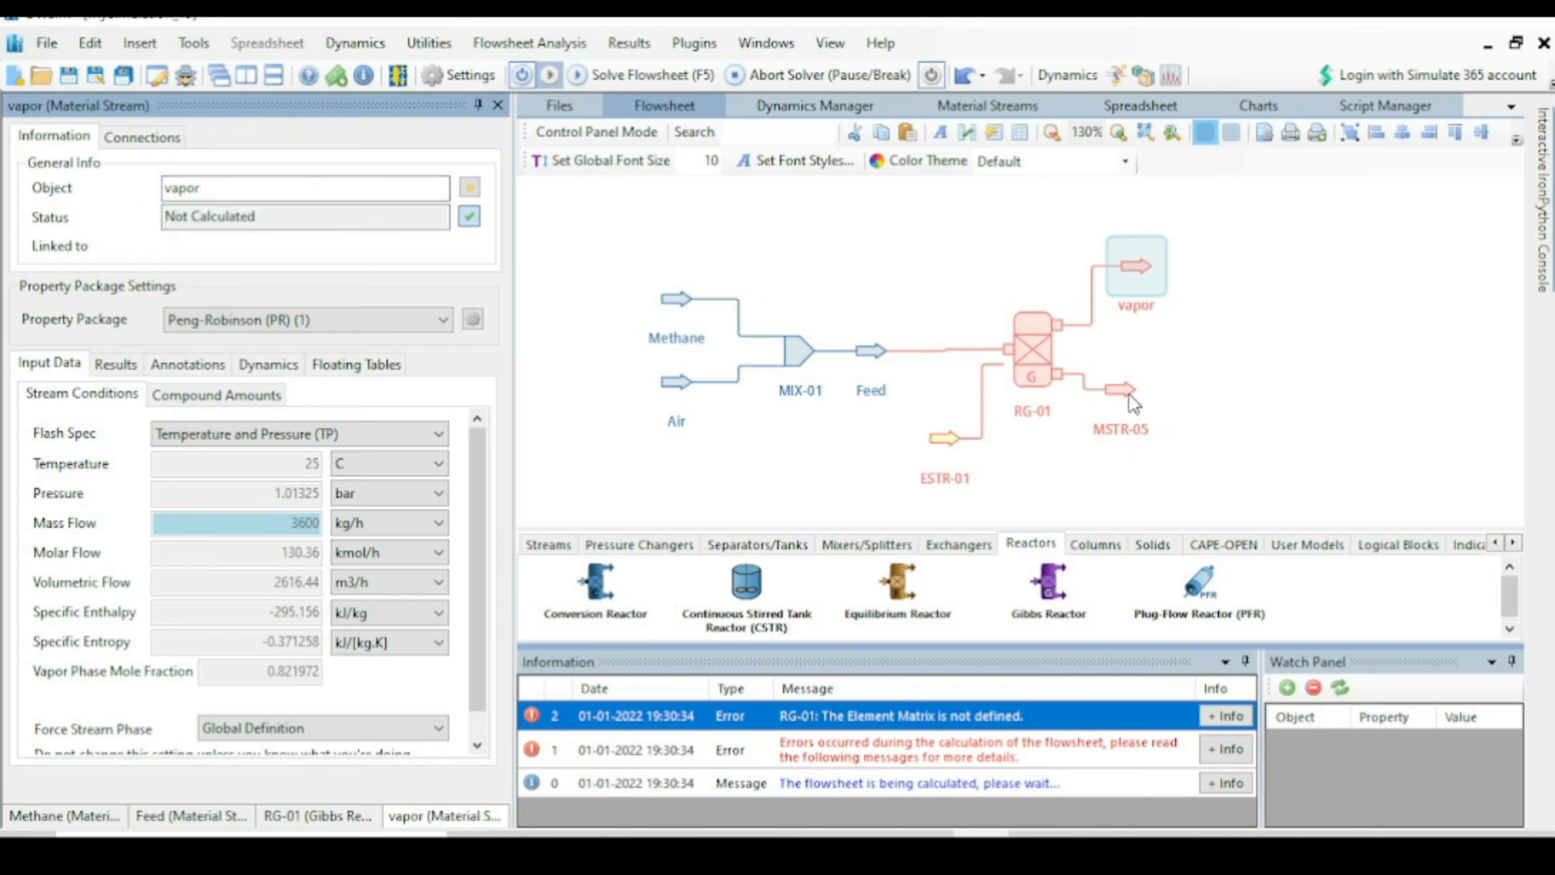
# Step: Rename the reactor's second outlet stream as Liquid
pyautogui.click(1132, 401)
pyautogui.moveTo(235, 188); pyautogui.dragTo(127, 193)
pyautogui.write('Liq')
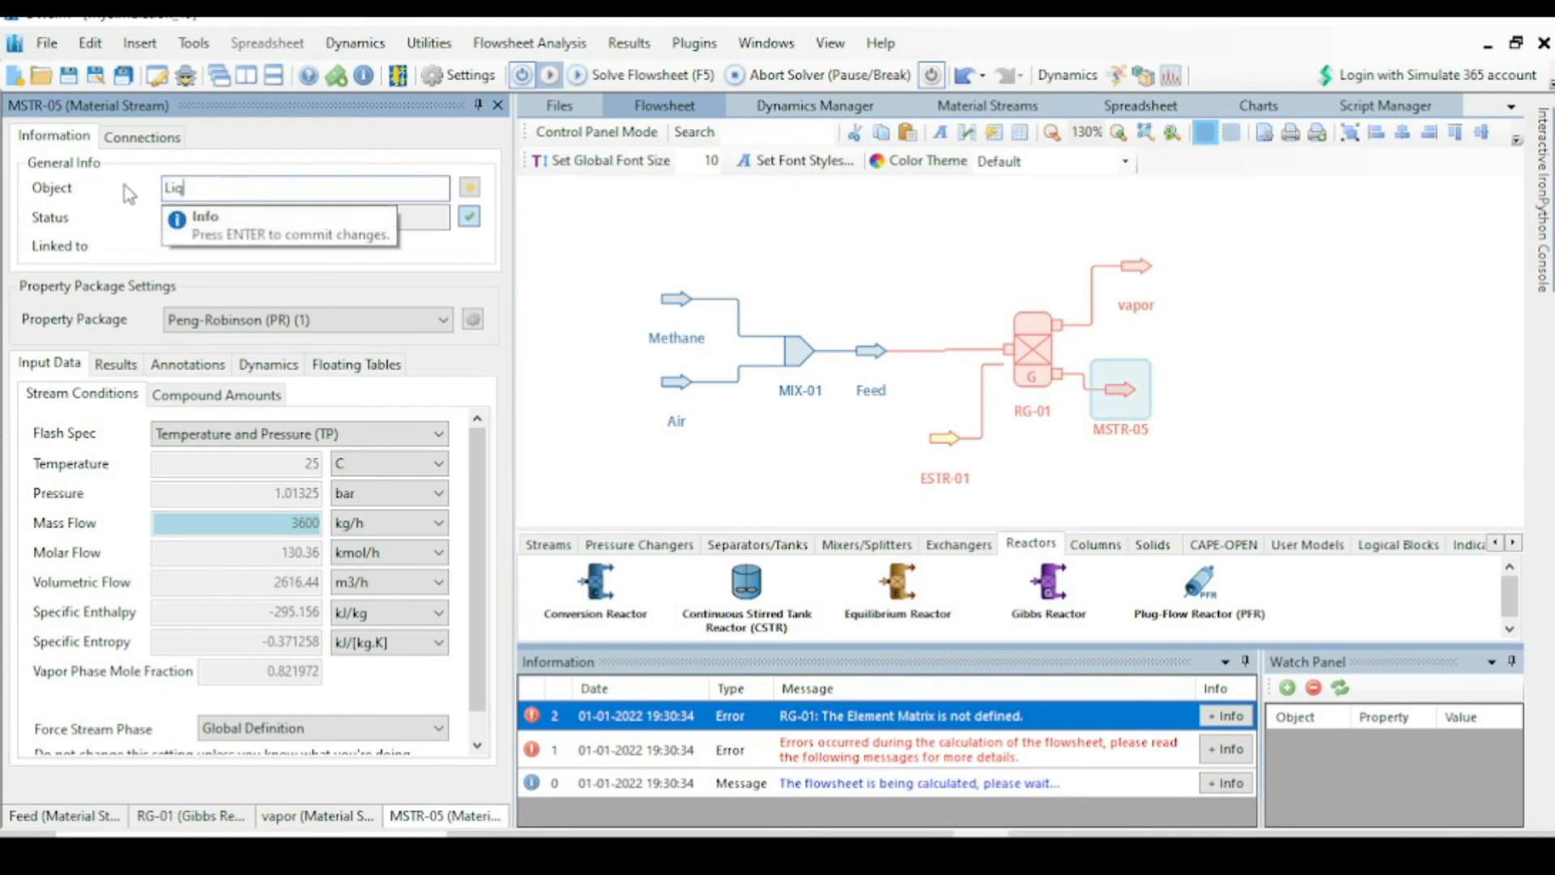
pyautogui.write('uid')
pyautogui.press('Return')
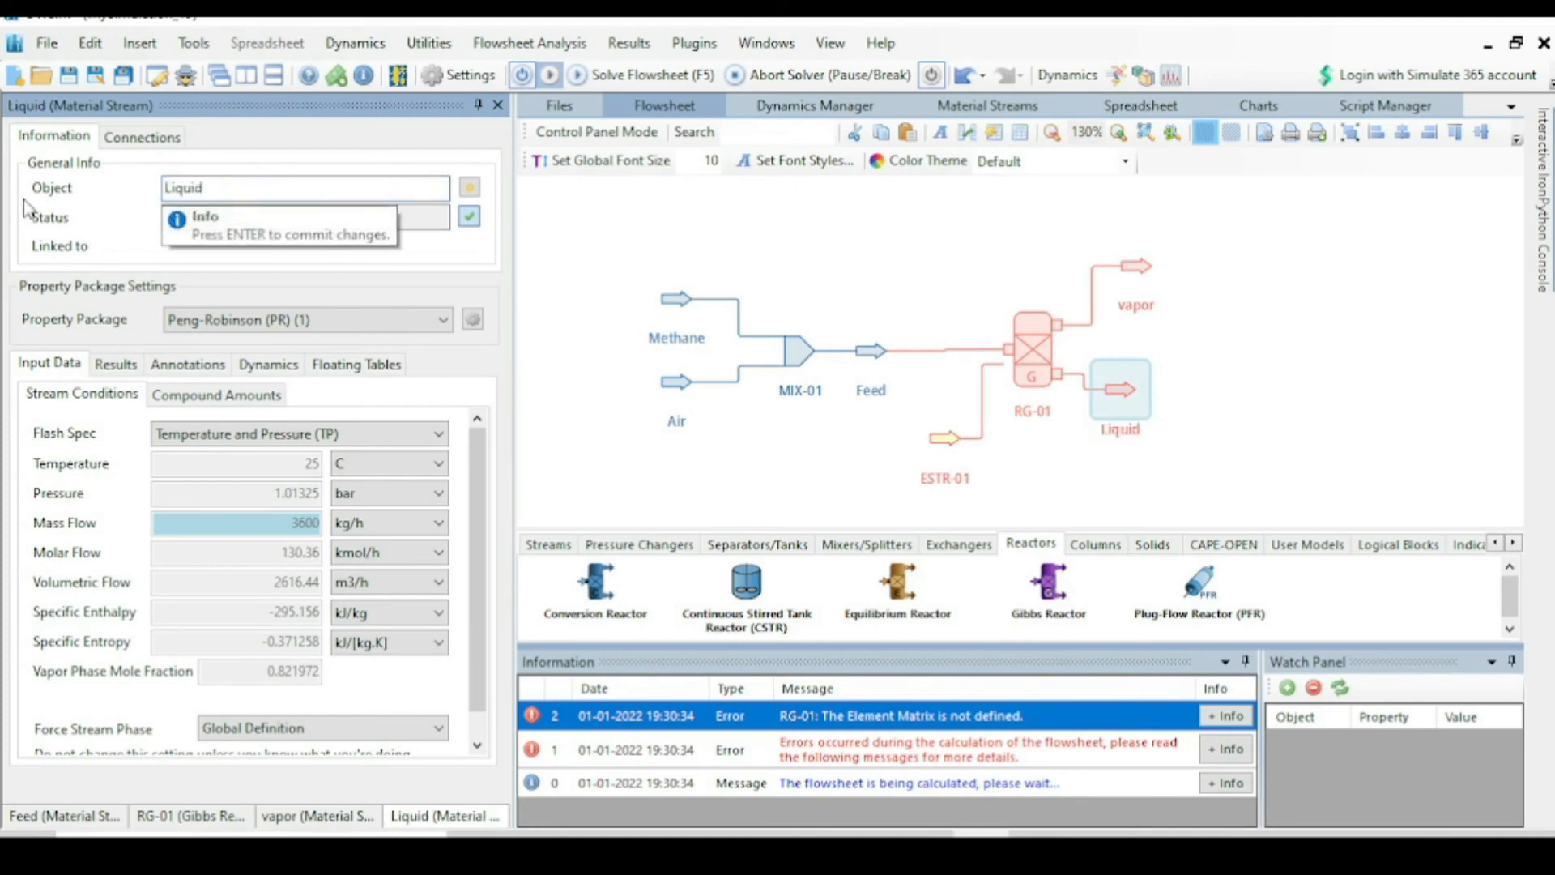
# Step: Rename the energy stream connected to the Gibbs reactor as Energy
pyautogui.click(940, 447)
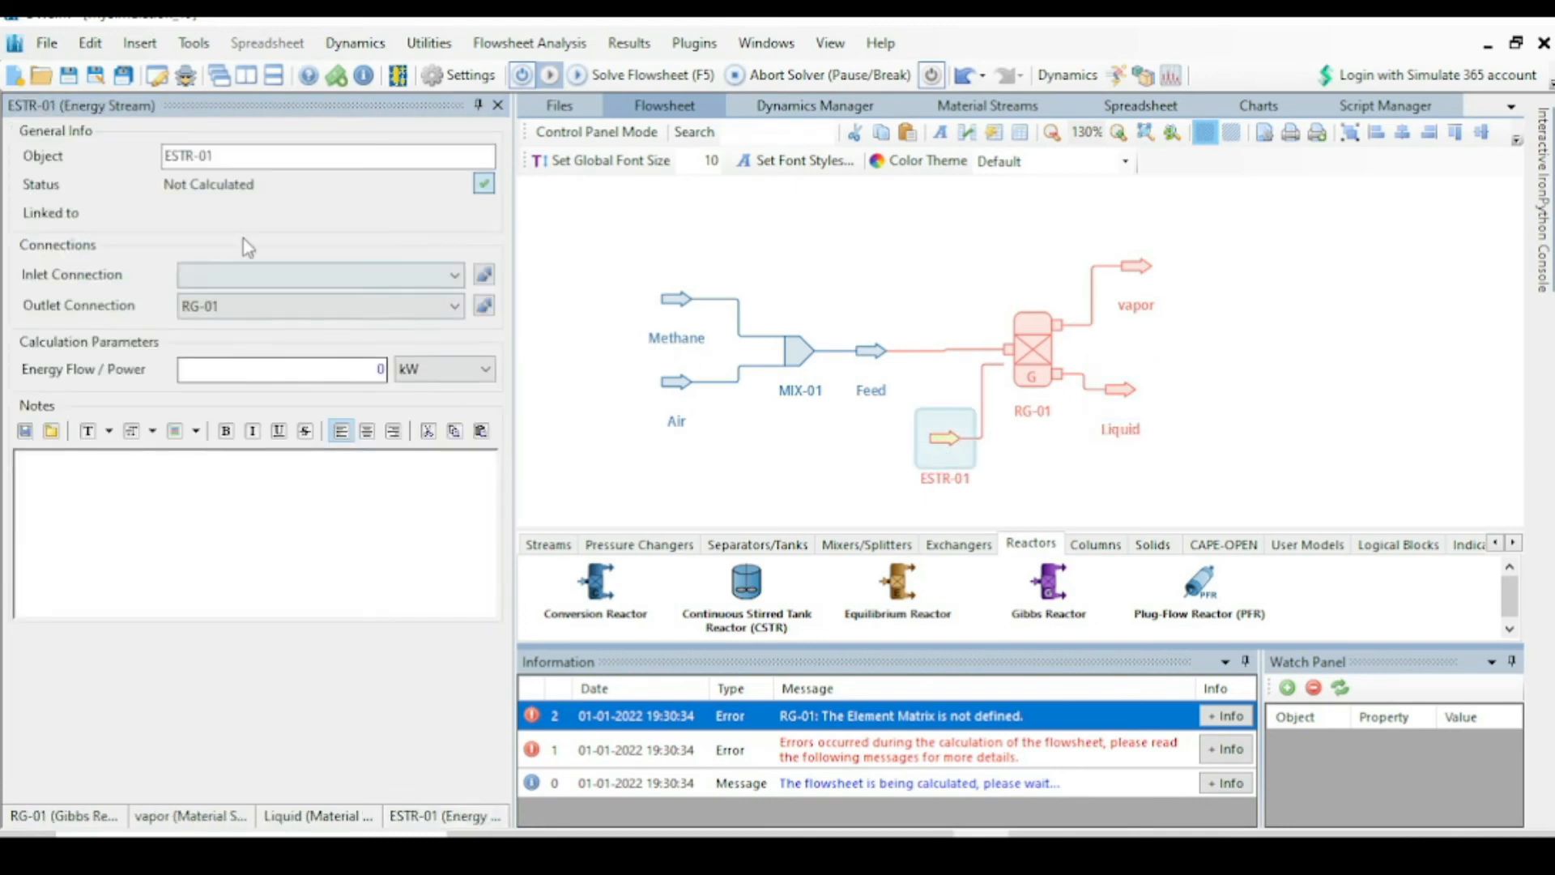
pyautogui.moveTo(223, 156); pyautogui.dragTo(145, 157)
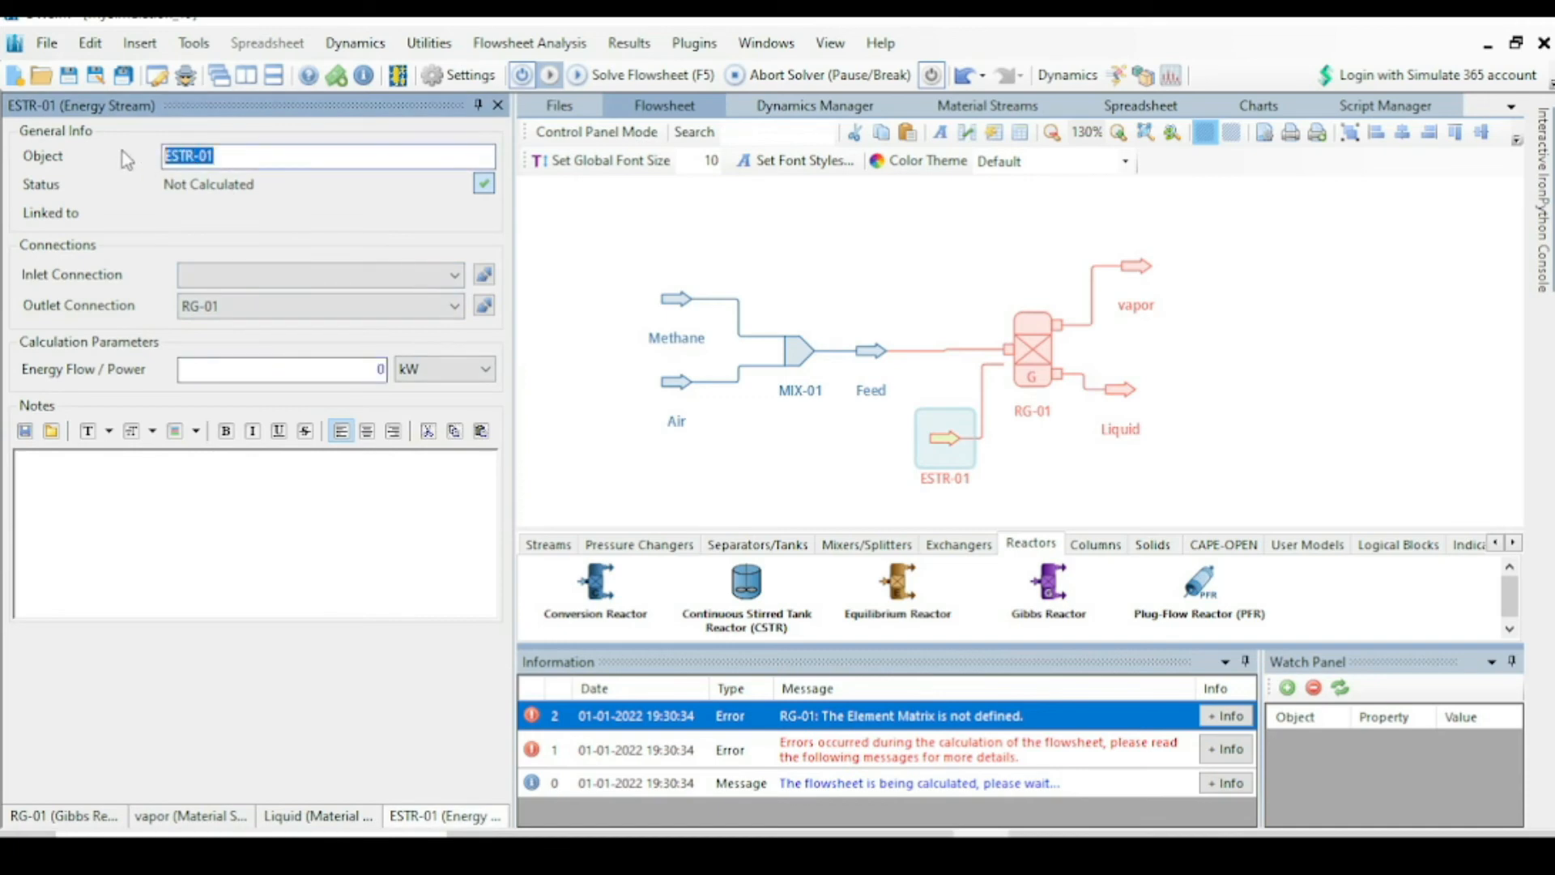
pyautogui.write('Energy')
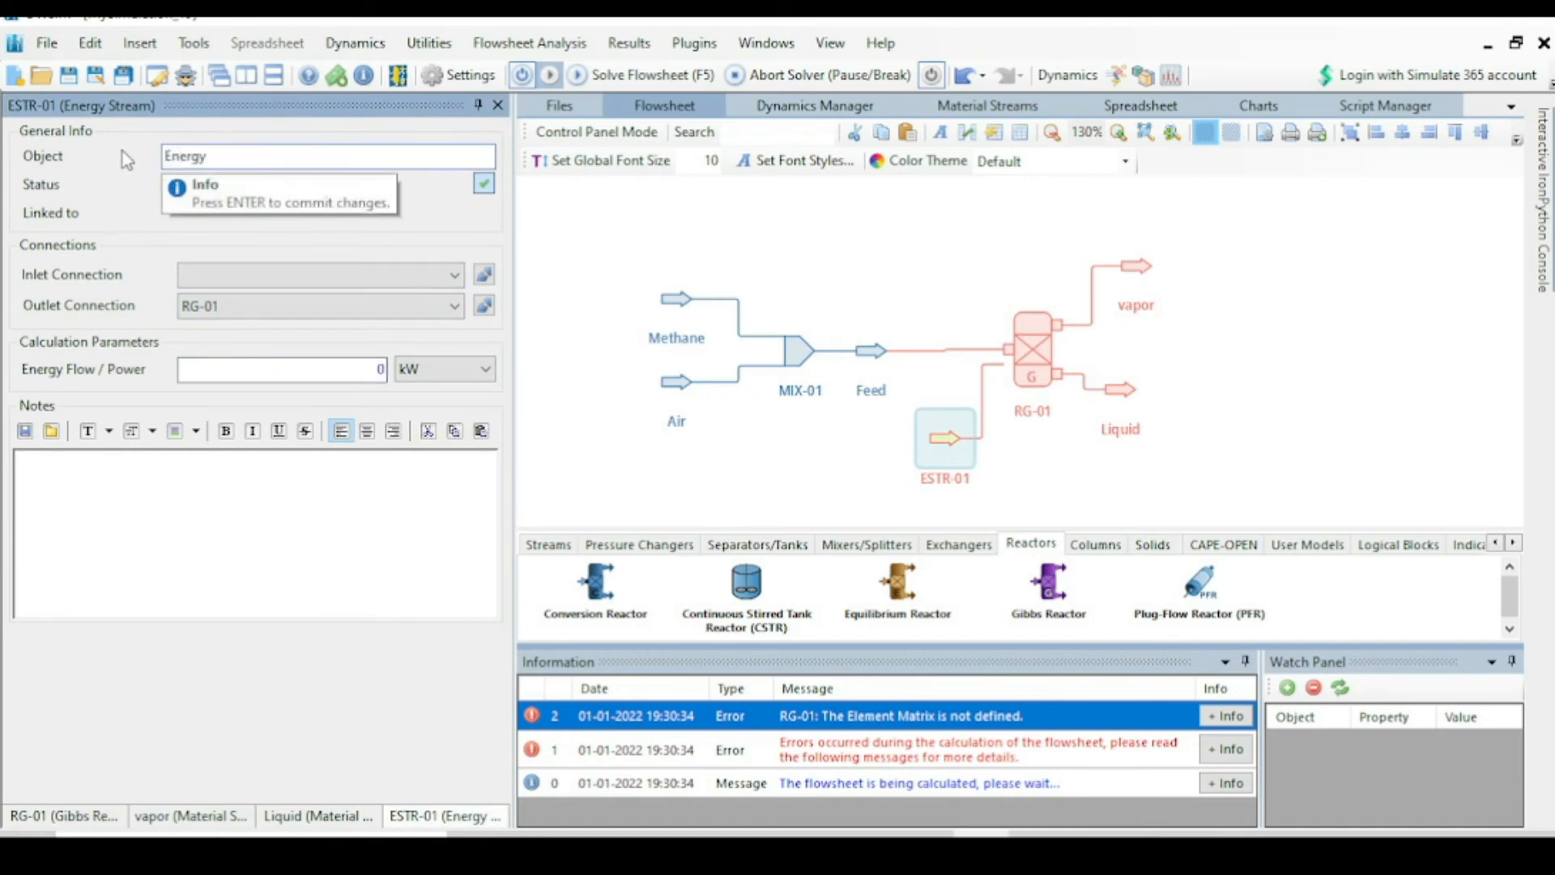
pyautogui.press('Return')
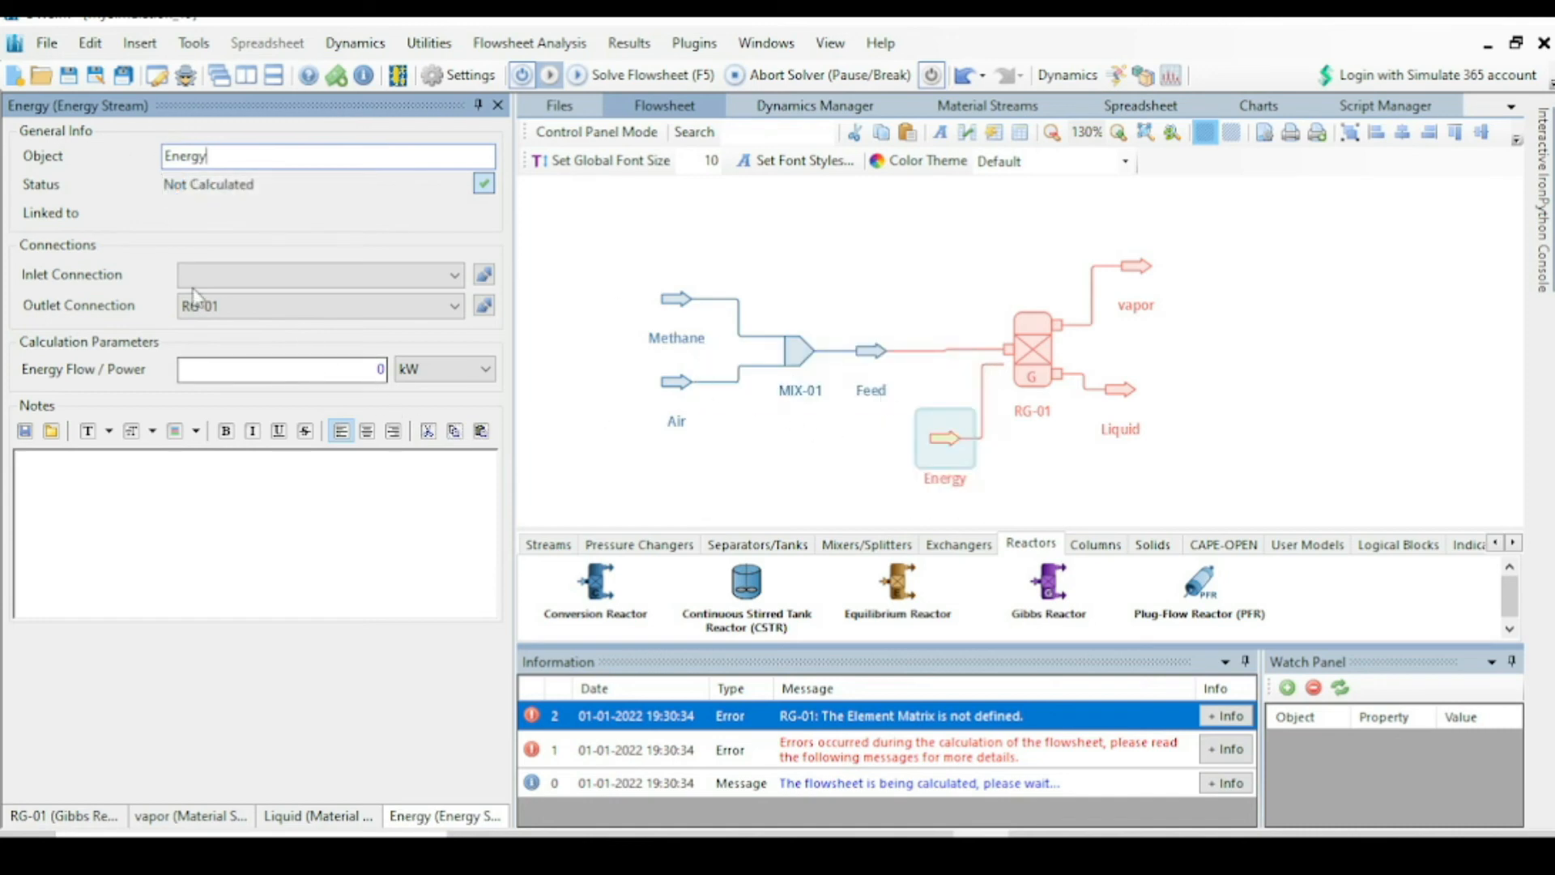
# Step: Set the Gibbs reactor's calculation mode to Adiabatic
pyautogui.click(1033, 342)
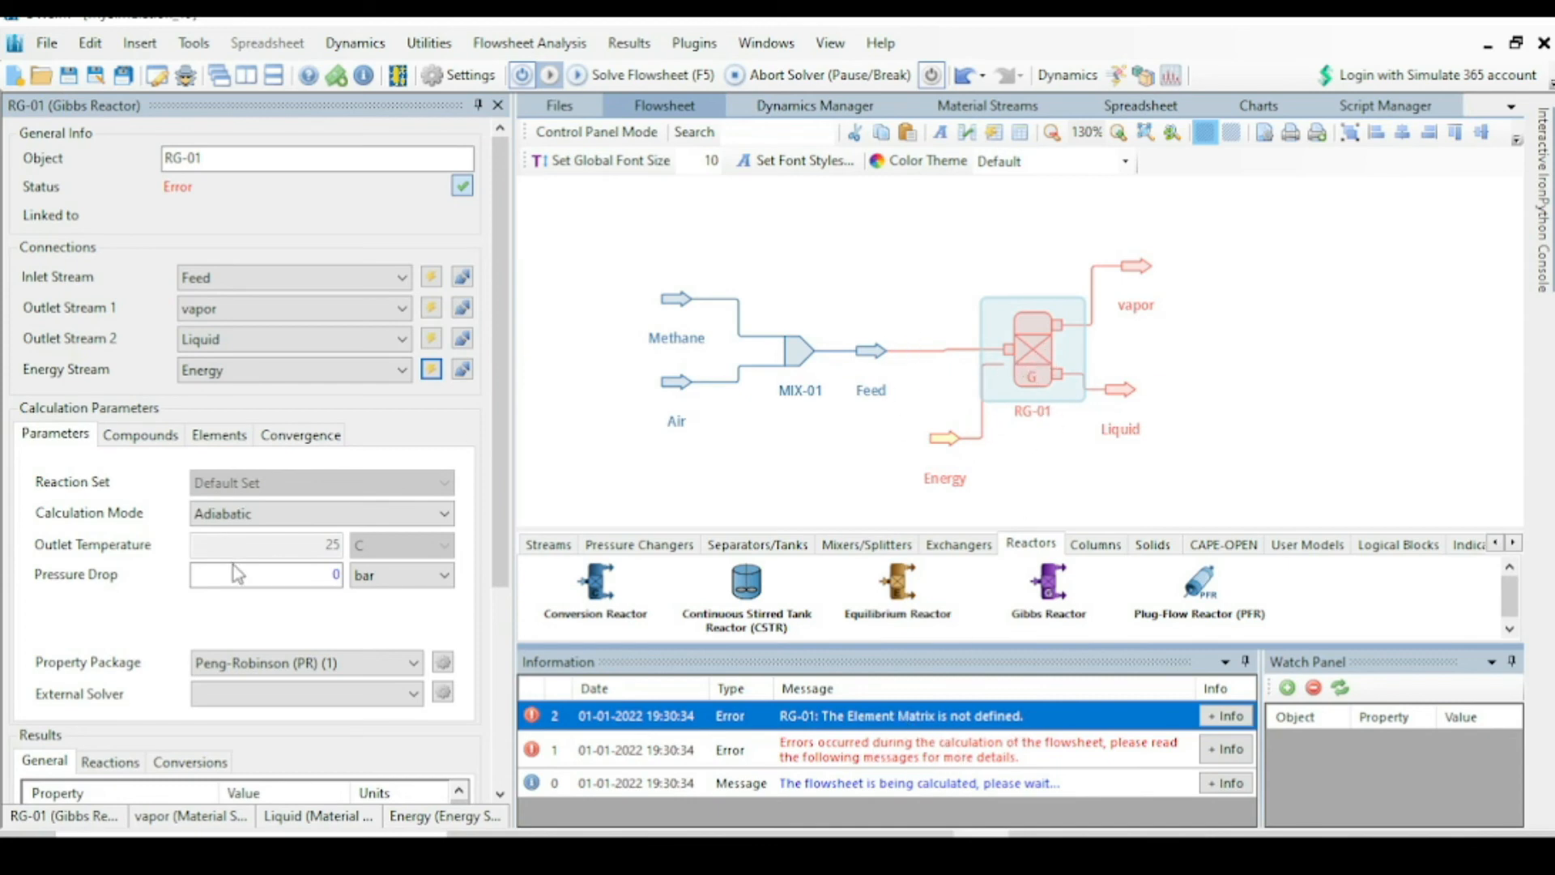
pyautogui.scroll(-1, 389, 514)
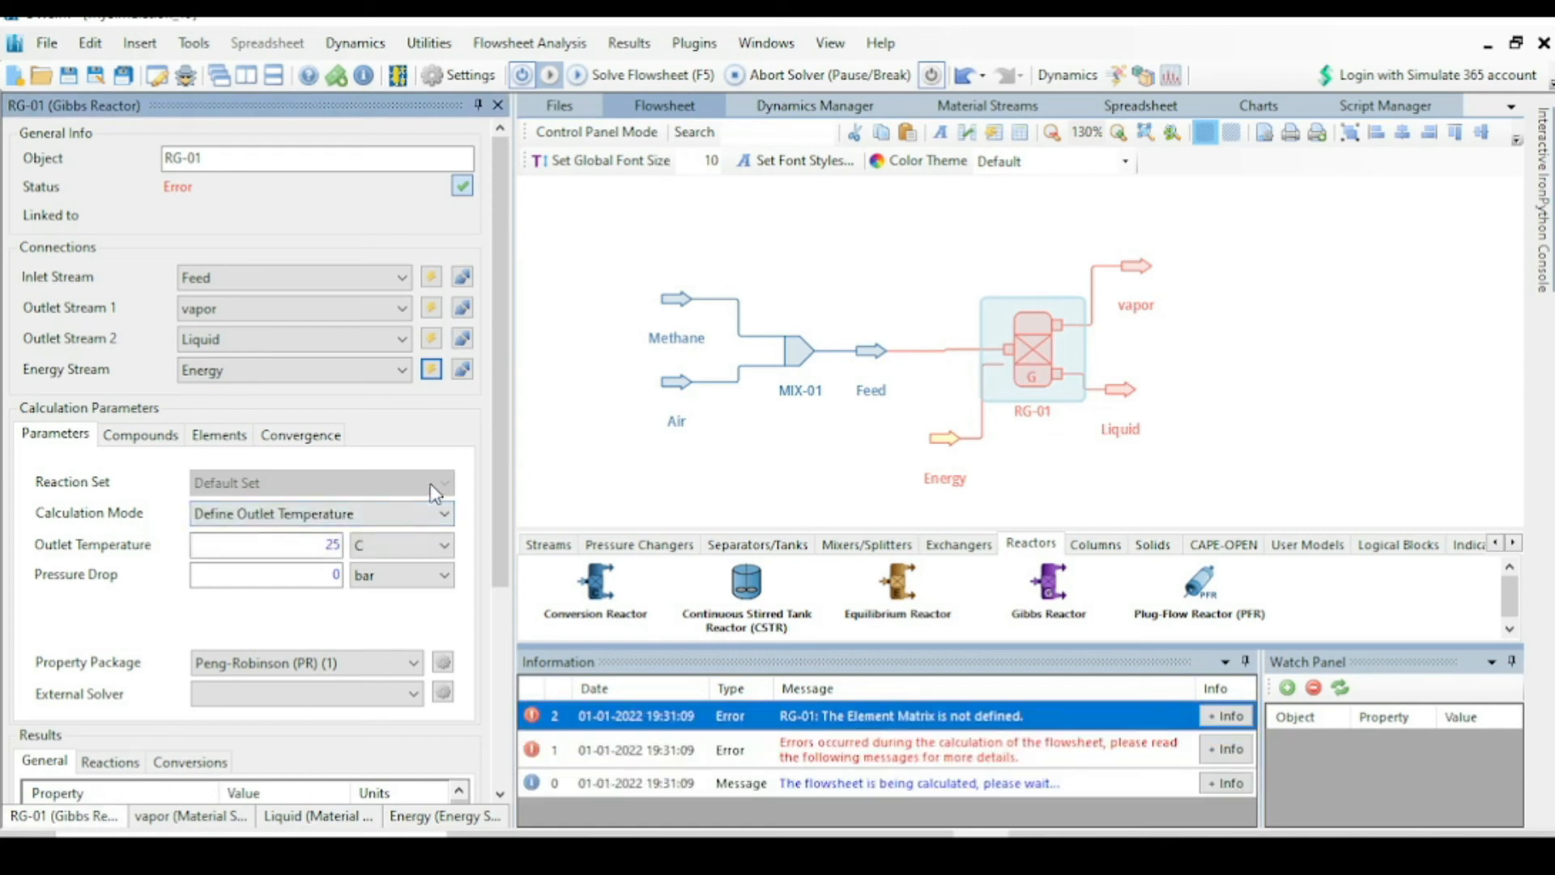
pyautogui.click(370, 517)
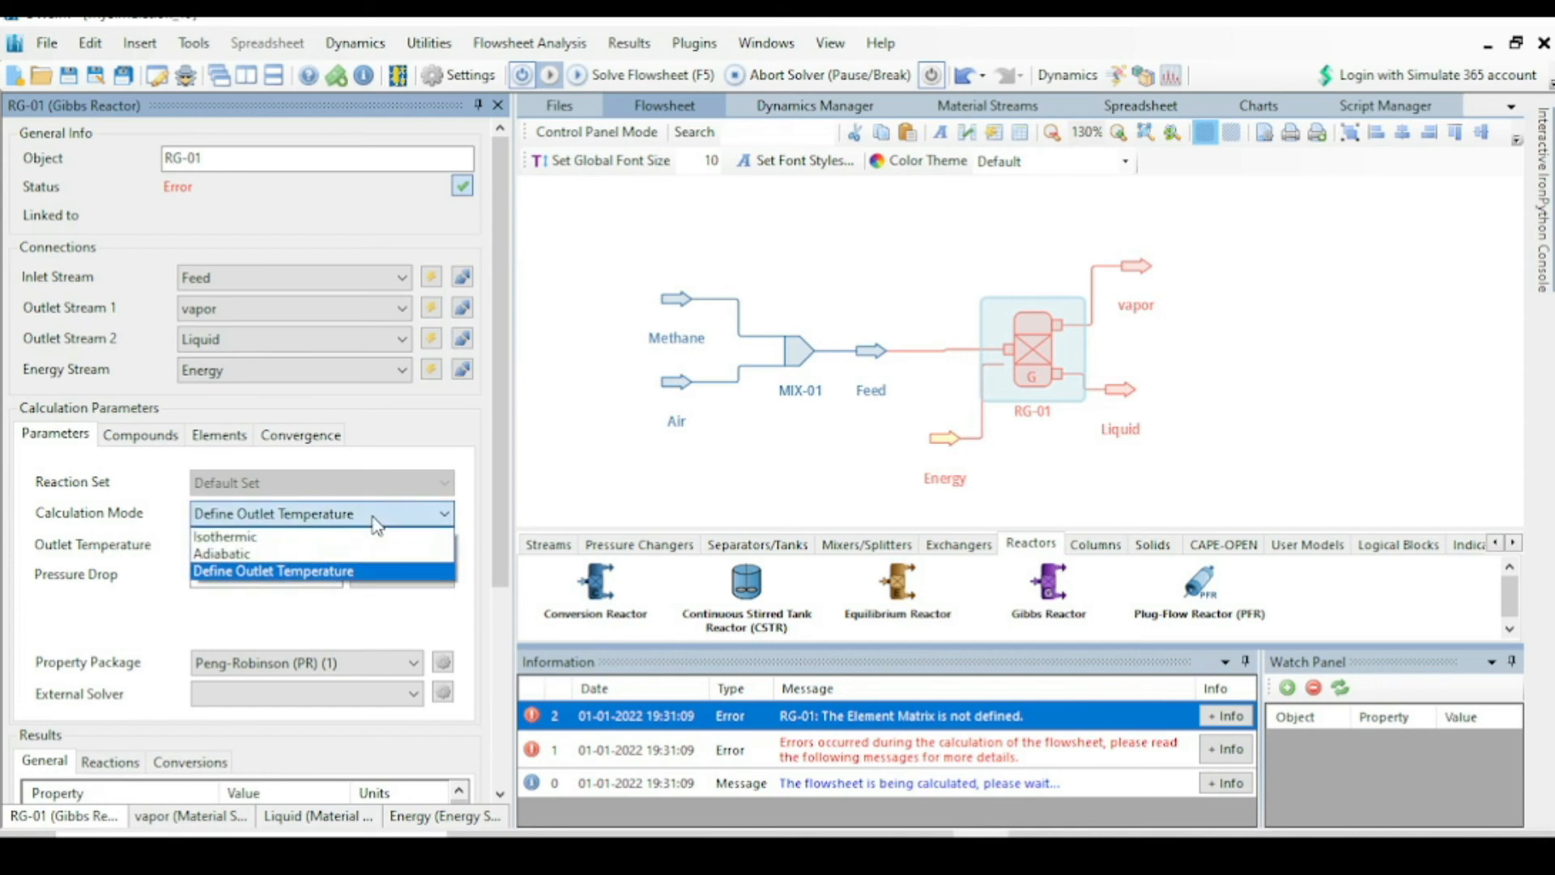
pyautogui.click(287, 554)
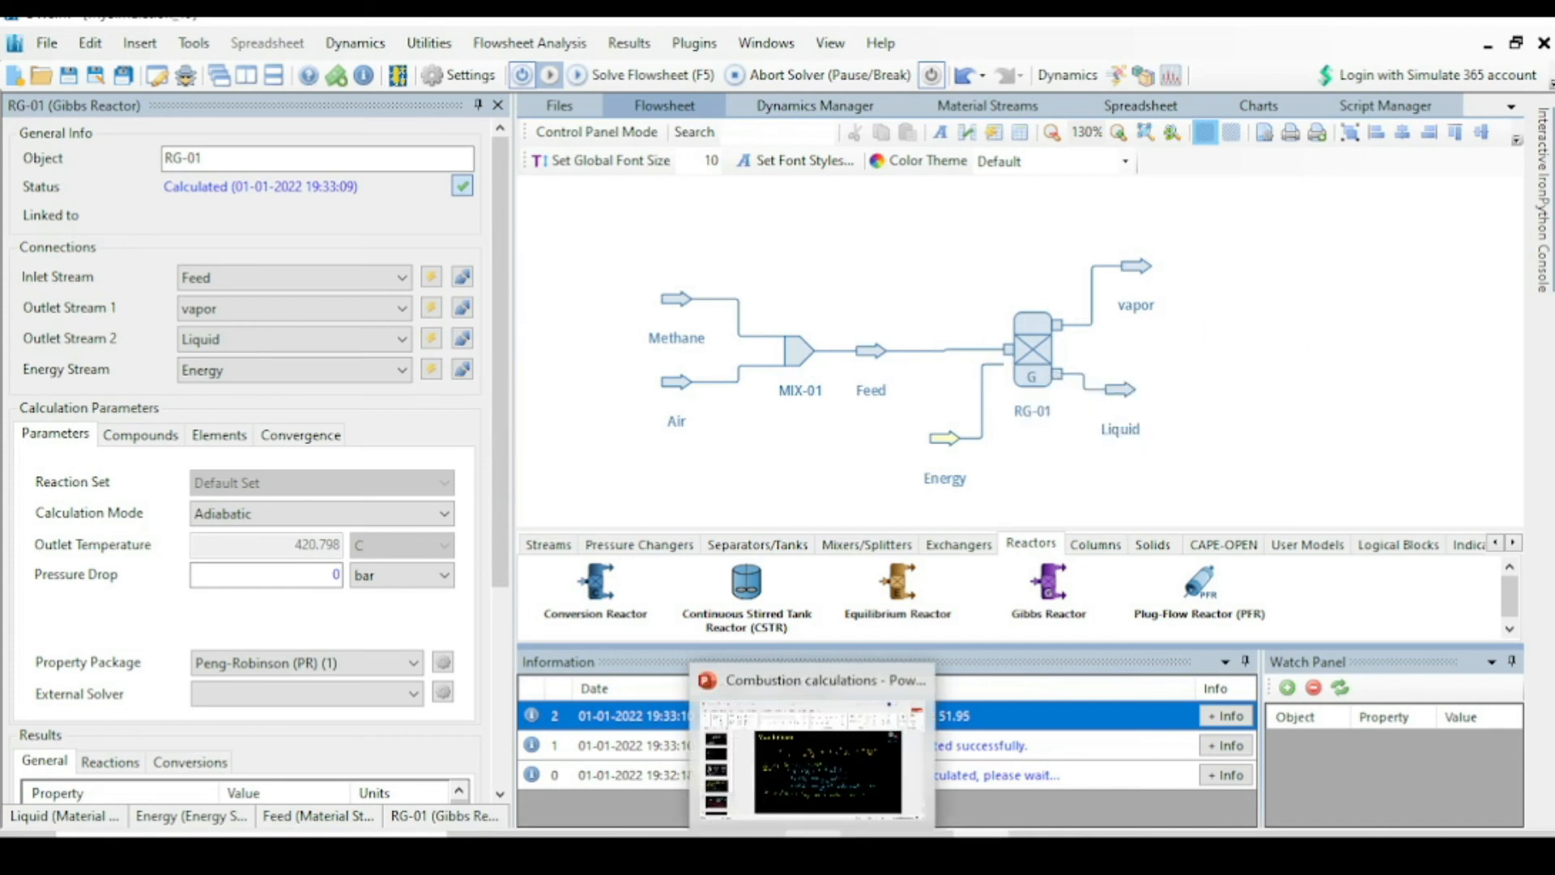
# Step: Consult the Problem statement slide in PowerPoint for the quantities to find and return to DWSIM
pyautogui.click(814, 834)
pyautogui.click(156, 515)
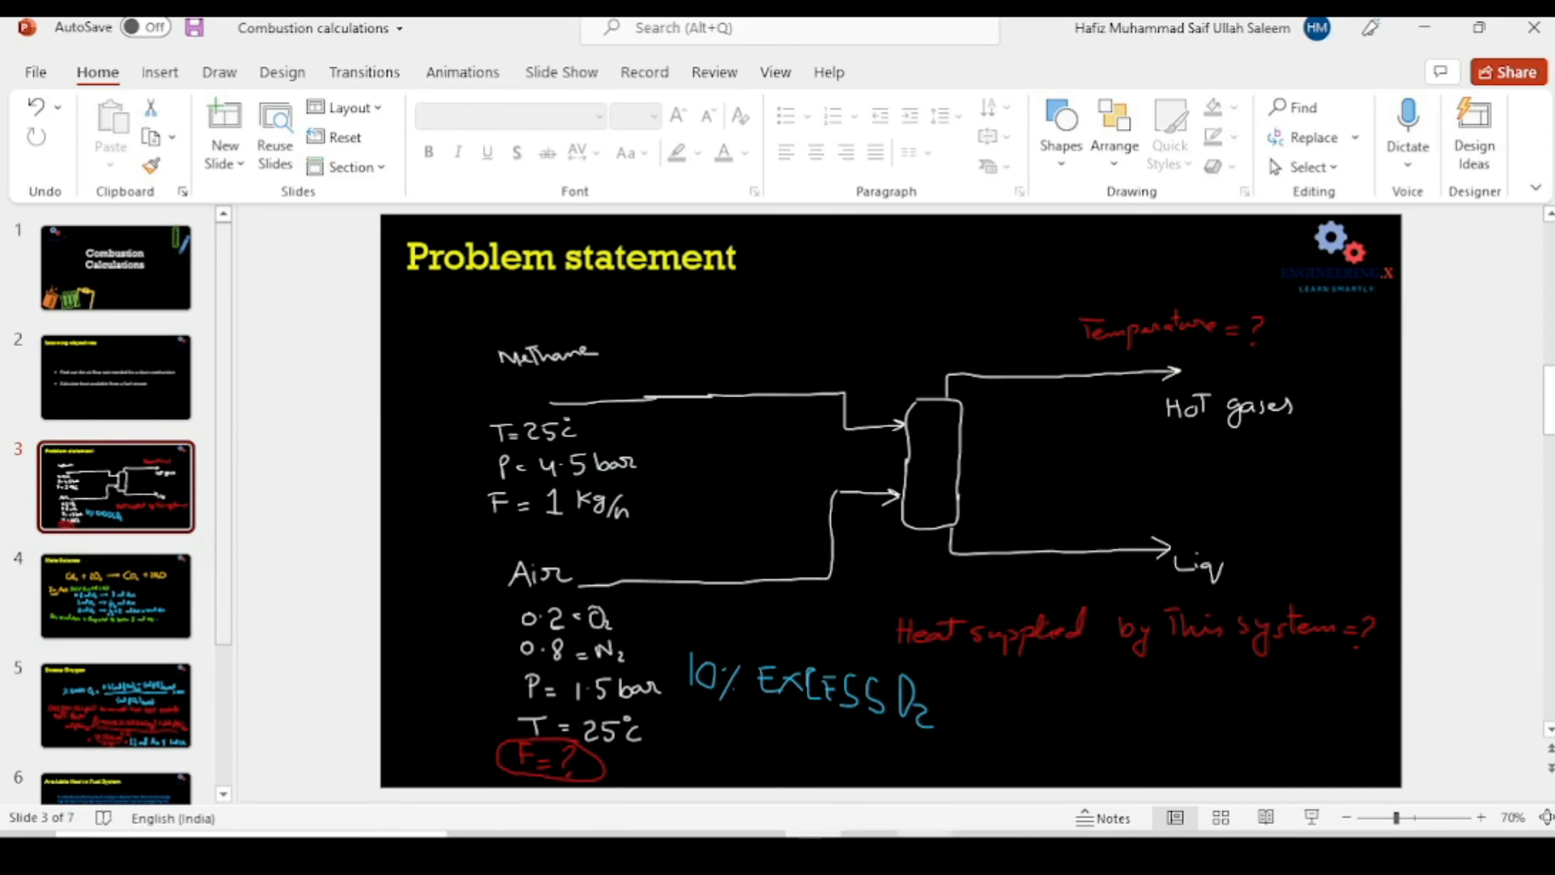
pyautogui.click(923, 833)
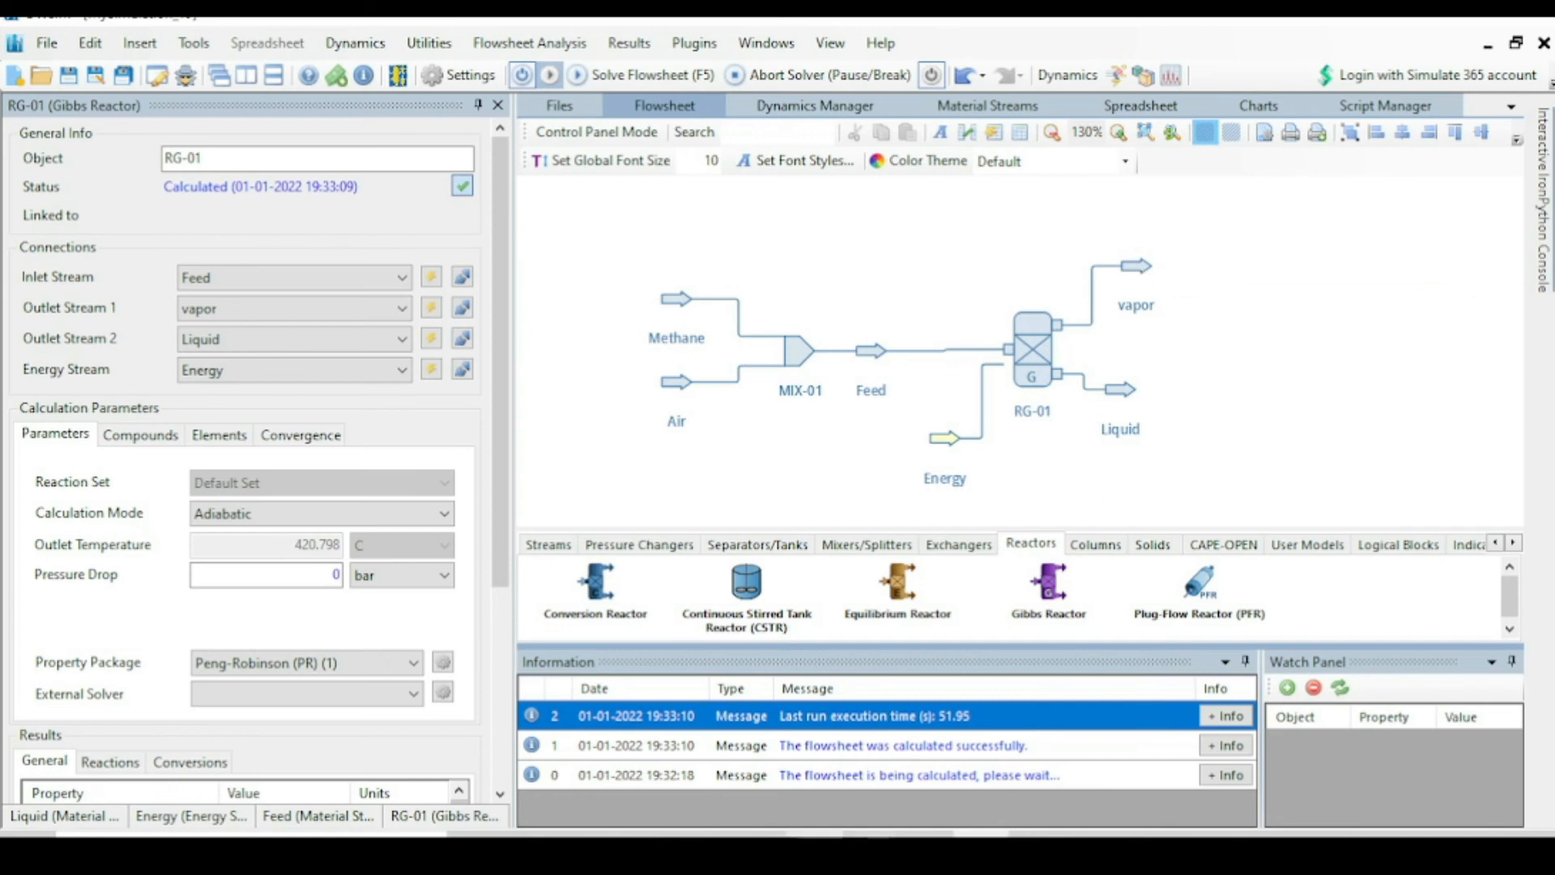
# Step: Switch back to the Combustion calculations deck in PowerPoint and open a calculation slide beyond the Problem statement
pyautogui.click(816, 849)
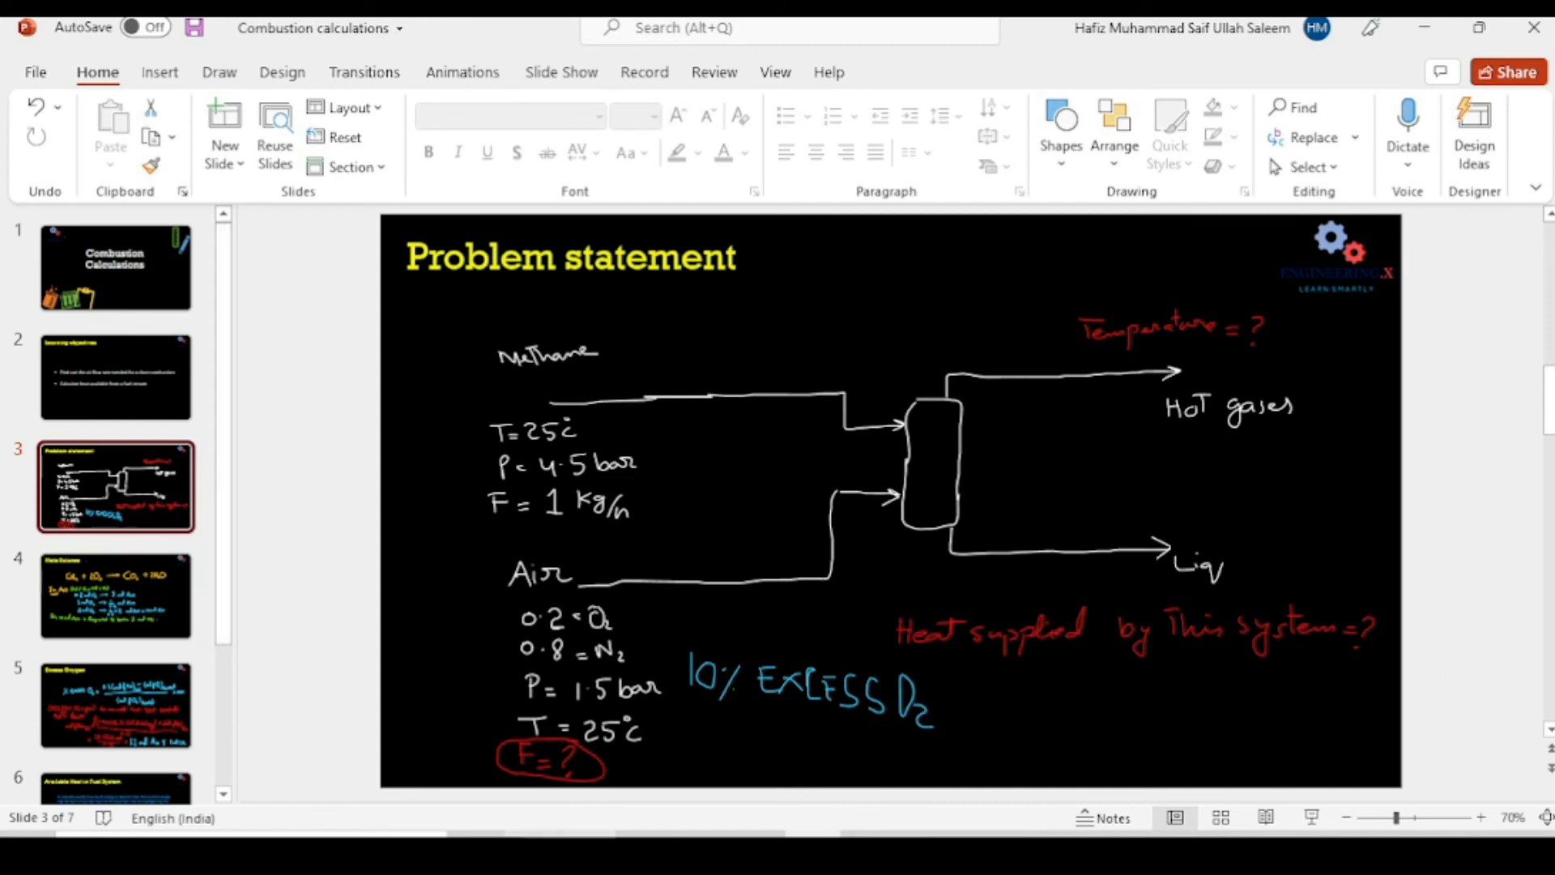
pyautogui.scroll(-2, 149, 662)
pyautogui.click(105, 674)
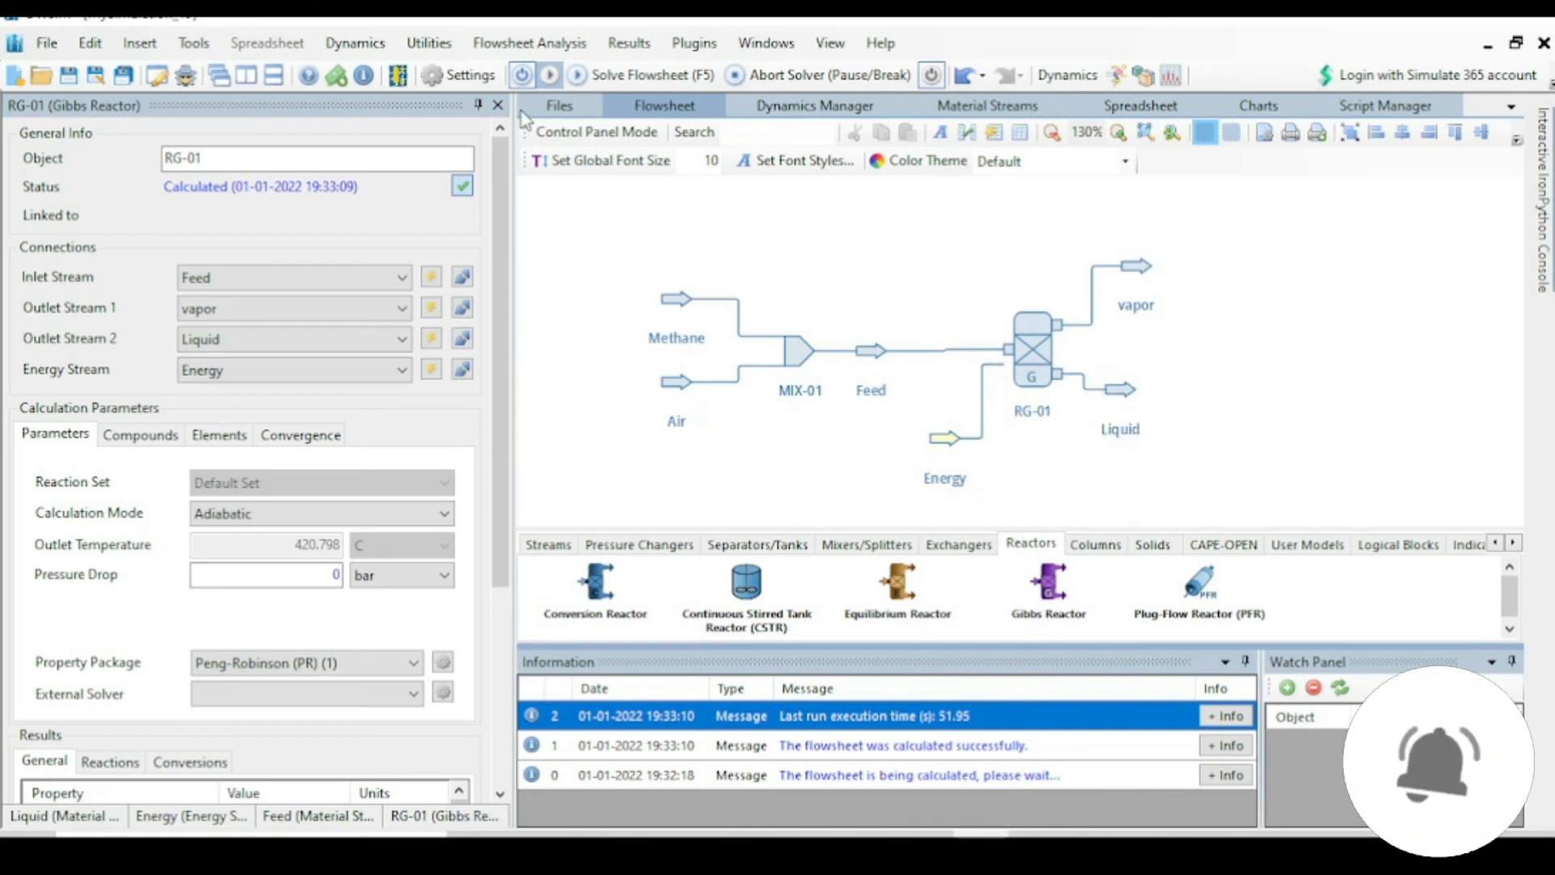
# Step: In DWSIM's simulation settings, open the combustion reaction, check its heat of reaction, and close the reaction editor
pyautogui.click(441, 78)
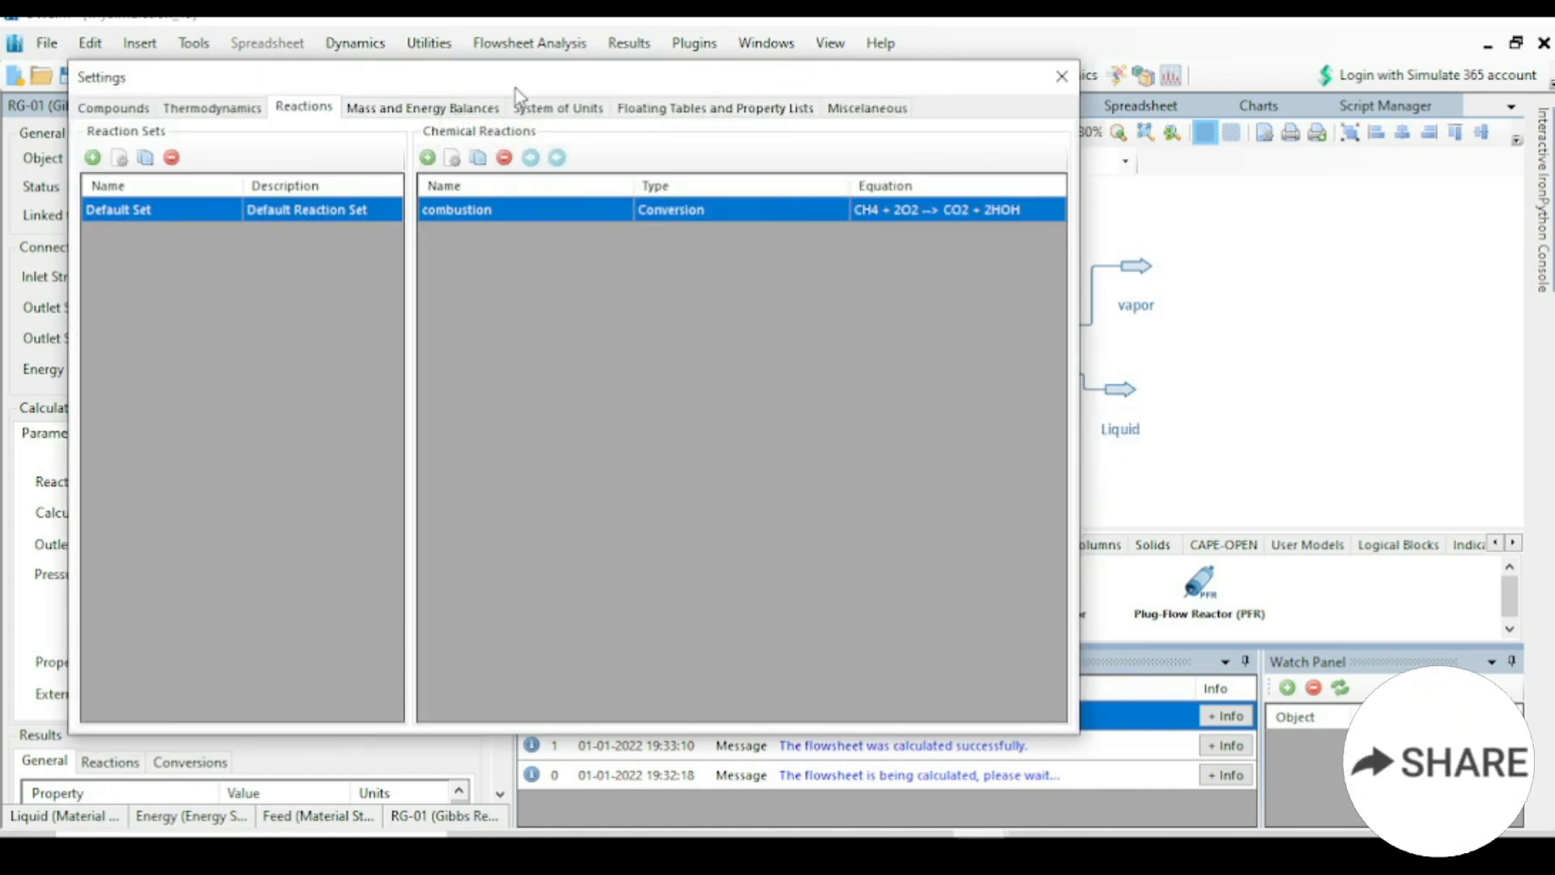
pyautogui.doubleClick(672, 211)
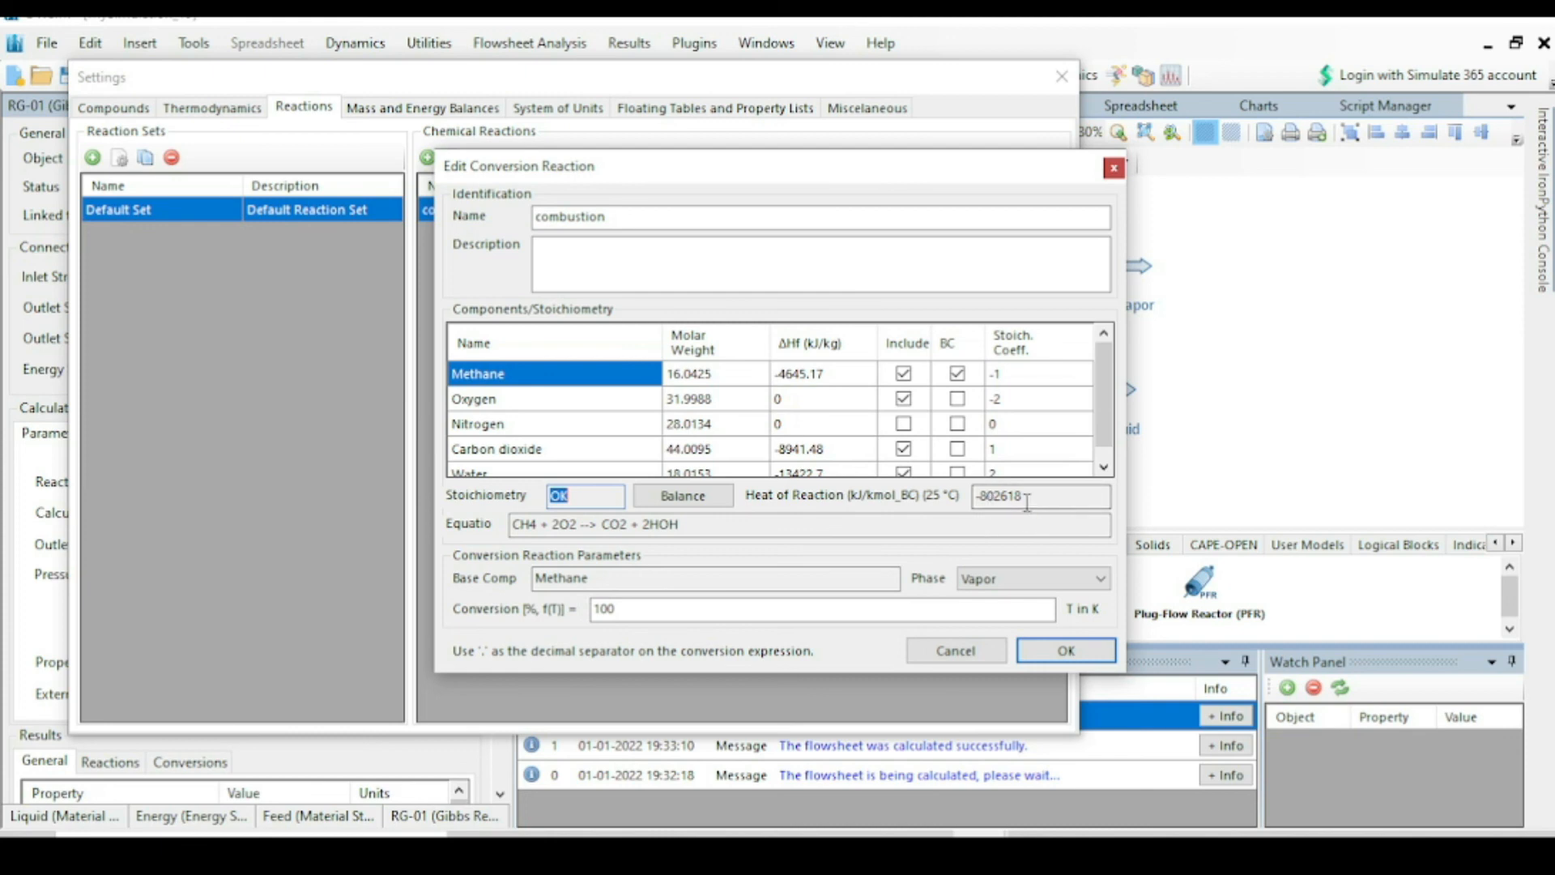
pyautogui.click(1061, 658)
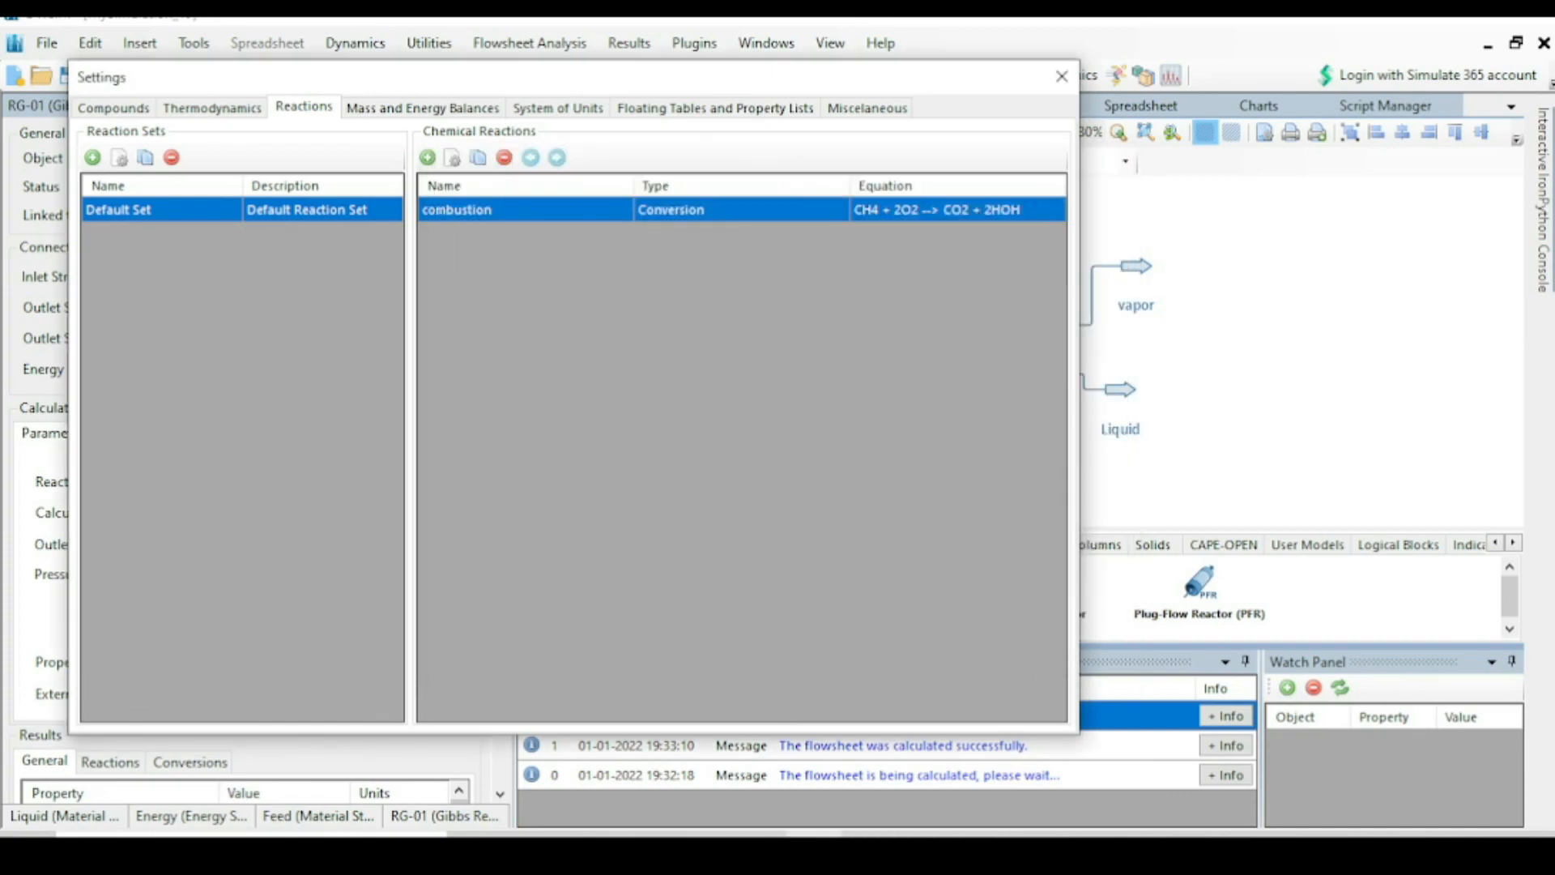